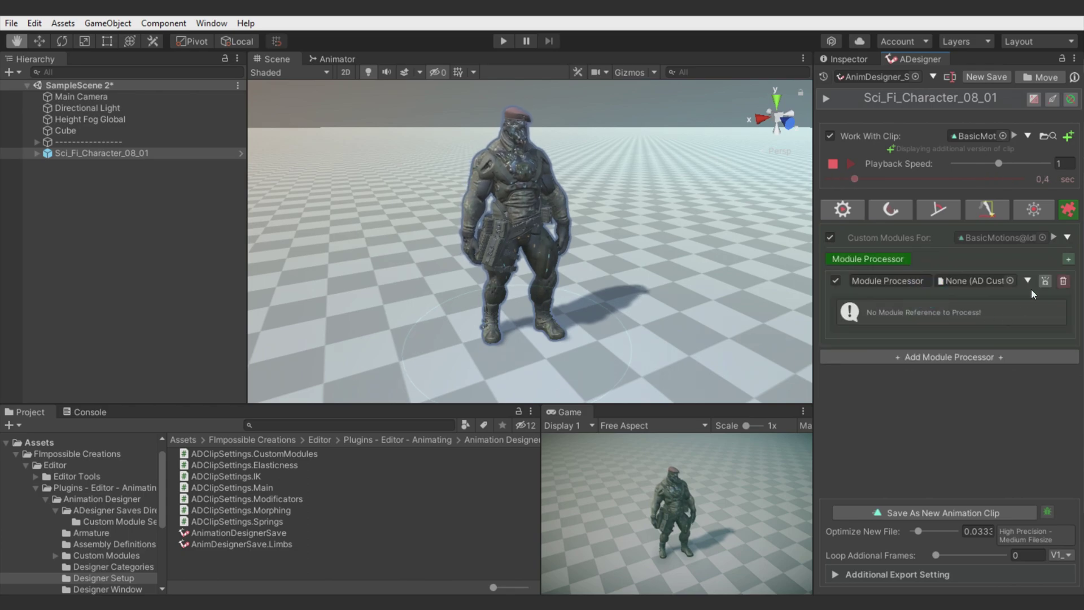
- Assign the Humanoid Arm Poser to the empty module processor, adjusting the shoulder offset and enabling Left Arm
{"action": "left_click", "coordinate": [1028, 281]}
{"action": "mouse_move", "coordinate": [934, 319]}
{"action": "left_click", "coordinate": [882, 318]}
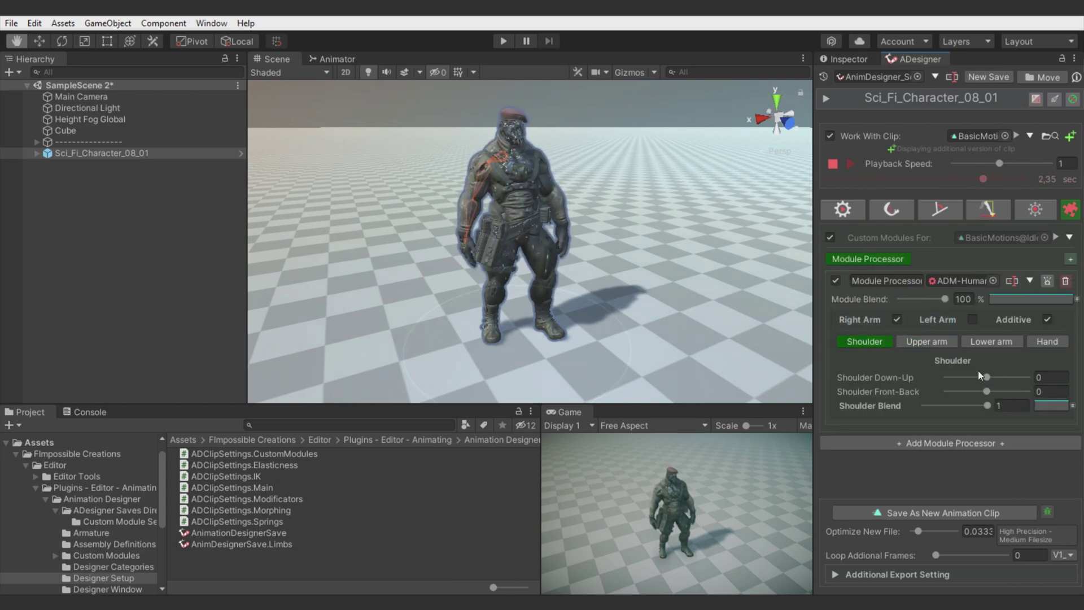
{"action": "mouse_move", "coordinate": [987, 377]}
{"action": "left_mouse_down"}
{"action": "mouse_move", "coordinate": [1005, 377]}
{"action": "mouse_move", "coordinate": [981, 391]}
{"action": "left_mouse_up"}
{"action": "left_click", "coordinate": [973, 320]}
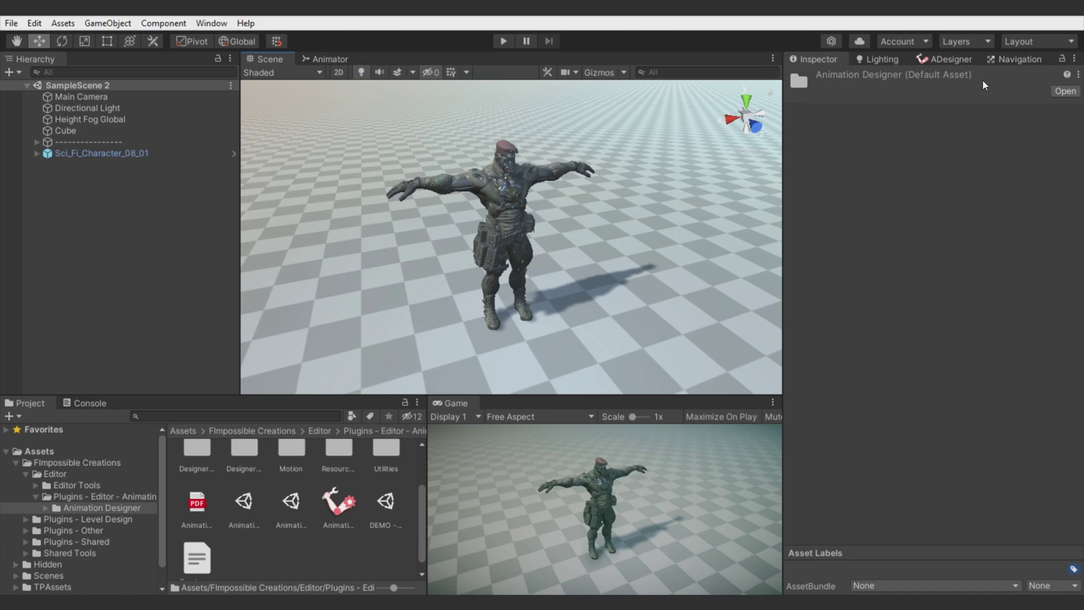
- Open Sci_Fi_Character_08_01's Animator component in Animation Designer and locate its BasicMotions@Idle01 working clip in the project
{"action": "left_click", "coordinate": [85, 155]}
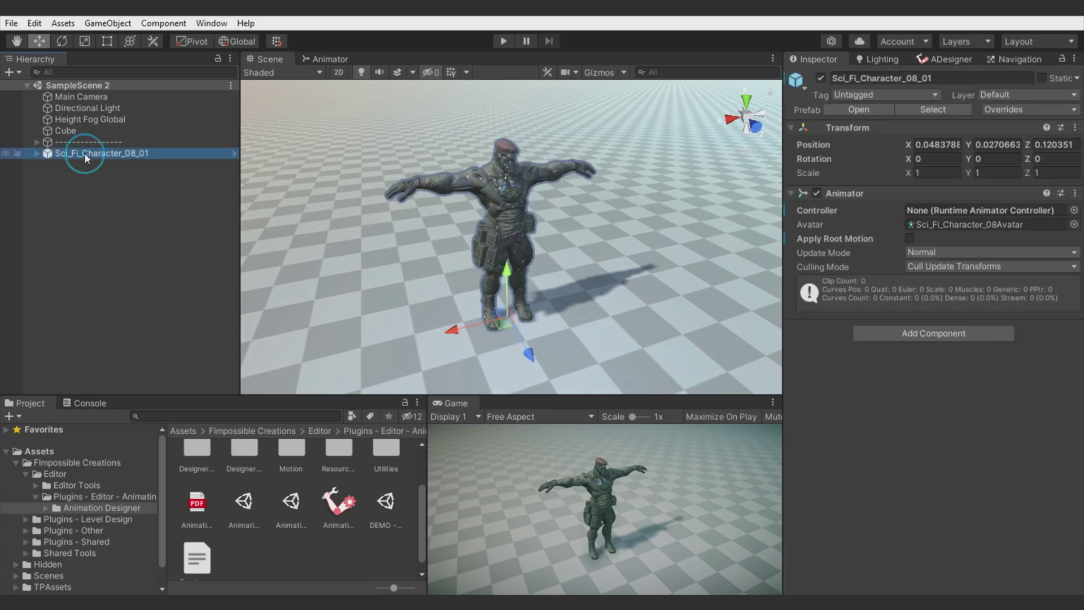
{"action": "right_click", "coordinate": [861, 194]}
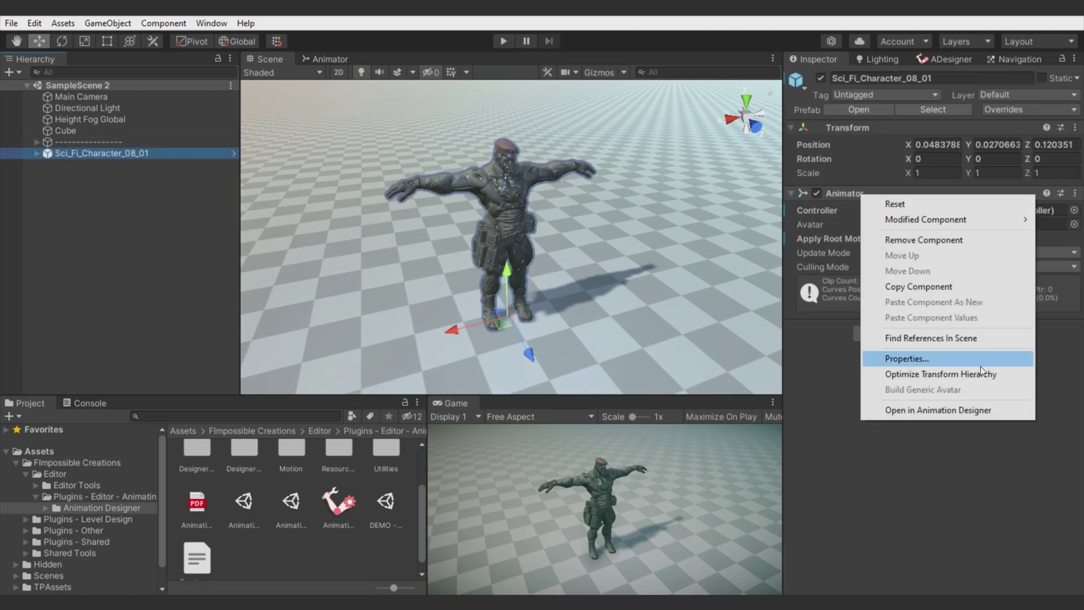
{"action": "left_click", "coordinate": [936, 408]}
{"action": "left_click", "coordinate": [919, 129]}
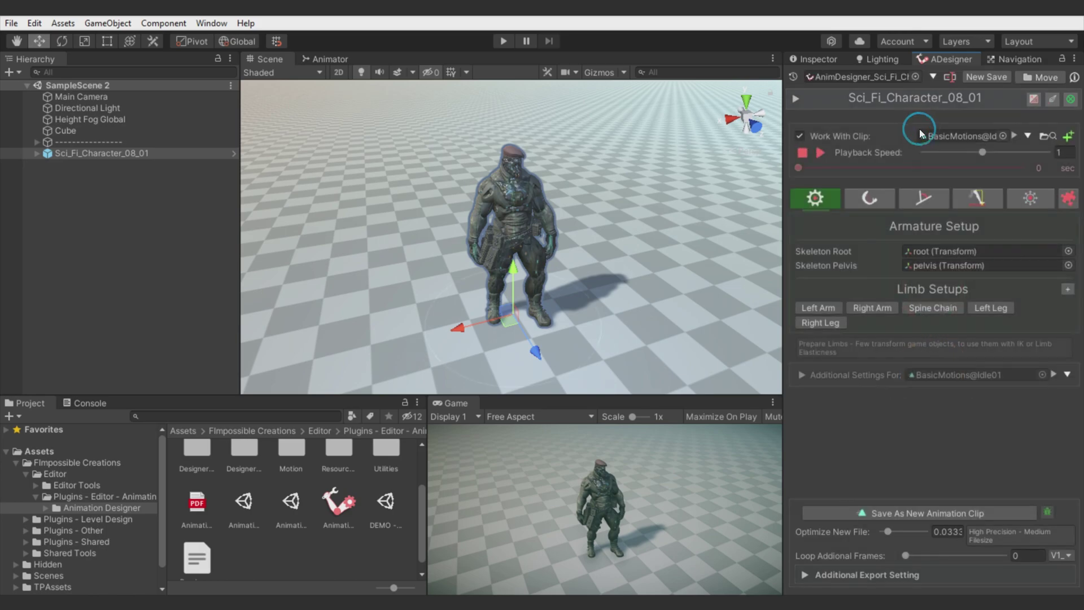
{"action": "left_click", "coordinate": [963, 136]}
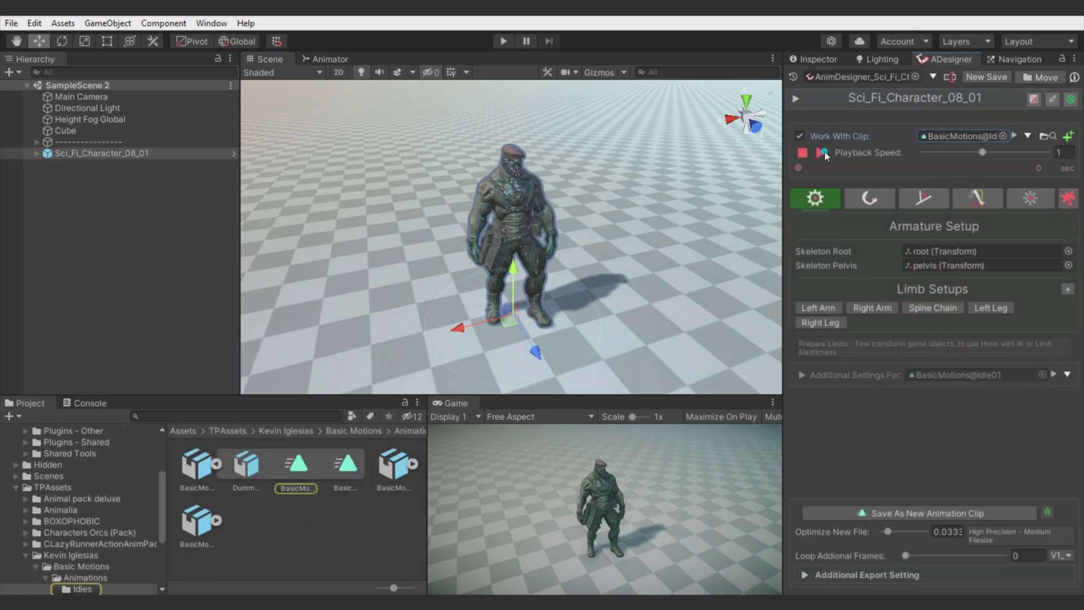
- Preview the BasicMotions@Idle01 animation, return it to time 0 and inspect the character from the front
{"action": "left_click", "coordinate": [823, 152]}
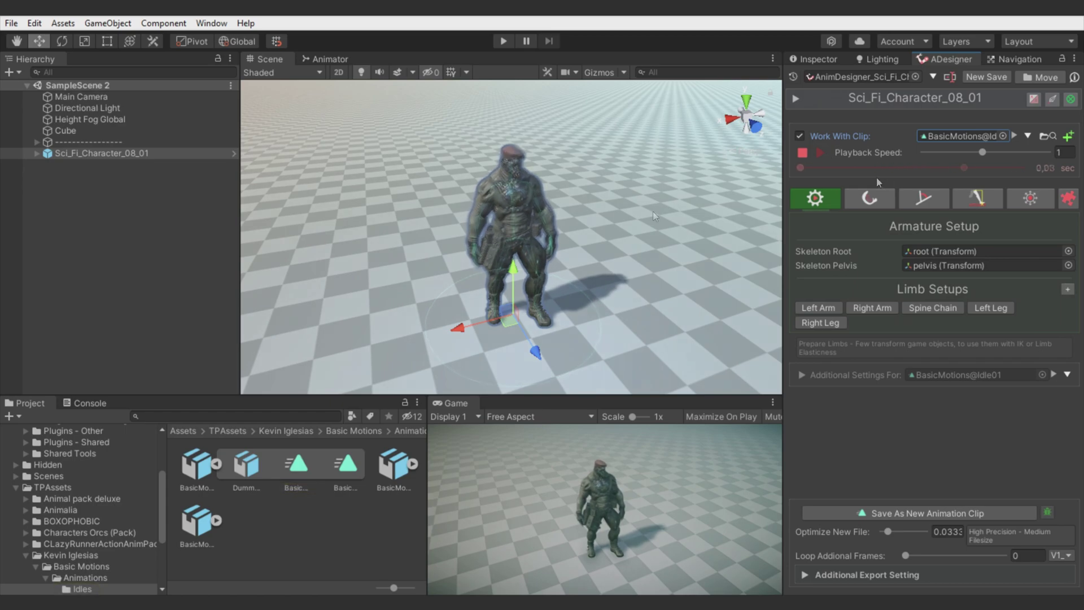
{"action": "left_click_drag", "start_coordinate": [834, 167], "coordinate": [789, 166]}
{"action": "right_click_drag", "start_coordinate": [694, 220], "coordinate": [627, 228]}
{"action": "middle_click_drag", "start_coordinate": [627, 228], "coordinate": [570, 226]}
{"action": "scroll", "coordinate": [555, 245], "scroll_direction": "up", "scroll_amount": 10}
{"action": "scroll", "coordinate": [557, 247], "scroll_direction": "down", "scroll_amount": 7}
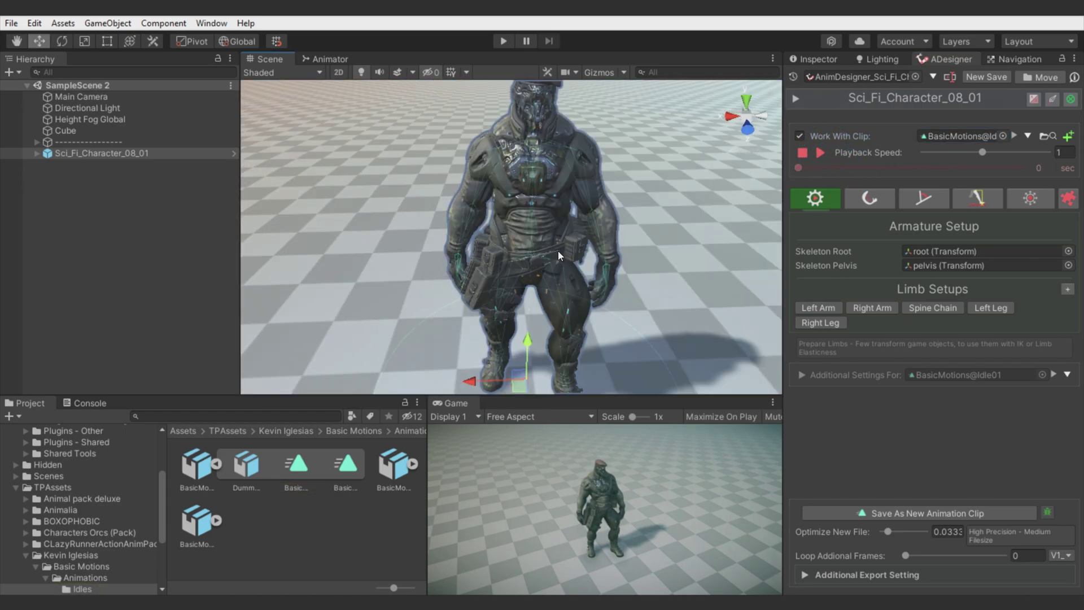
{"action": "left_click_drag", "start_coordinate": [558, 251], "coordinate": [629, 213], "text": "alt"}
{"action": "scroll", "coordinate": [629, 213], "scroll_direction": "down", "scroll_amount": 3}
{"action": "middle_click_drag", "start_coordinate": [629, 213], "coordinate": [641, 198]}
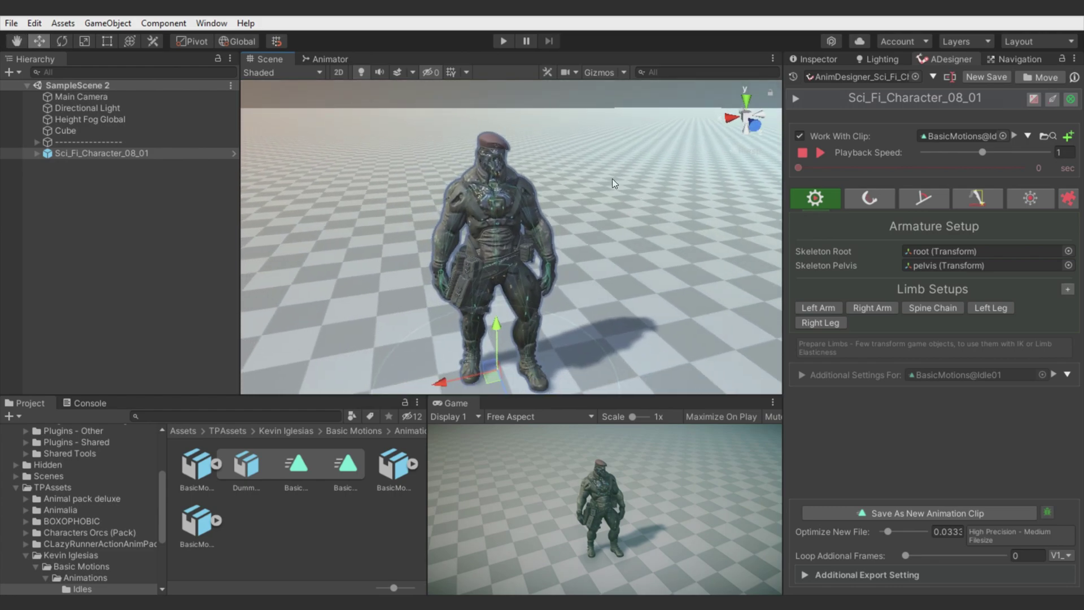
- Add a custom module processor for the BasicMotions@Idle01 clip and browse the available module assets
{"action": "left_click", "coordinate": [1068, 199]}
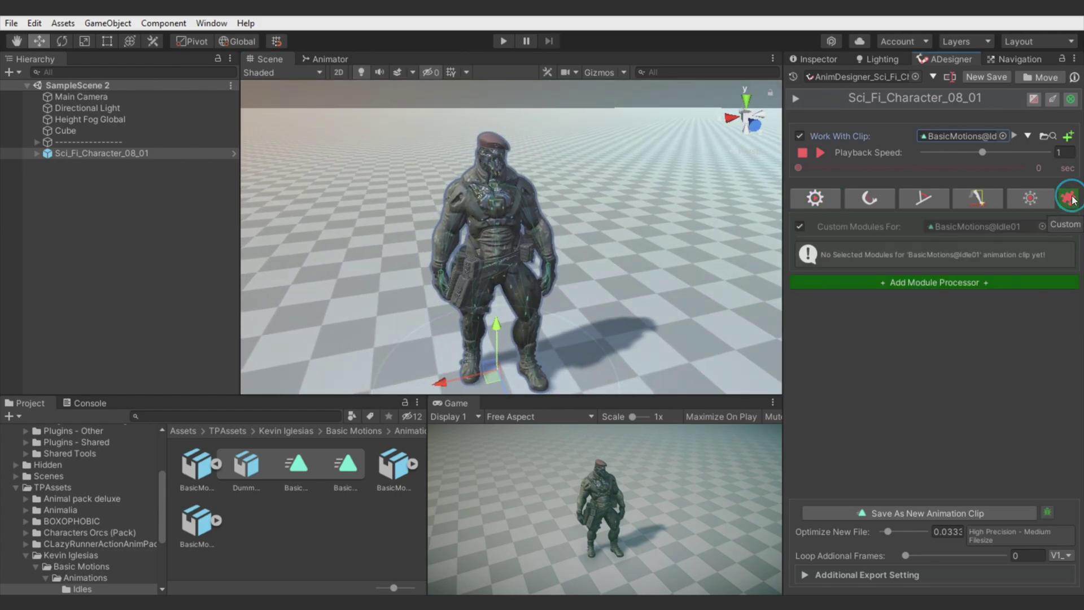
{"action": "left_click", "coordinate": [844, 283]}
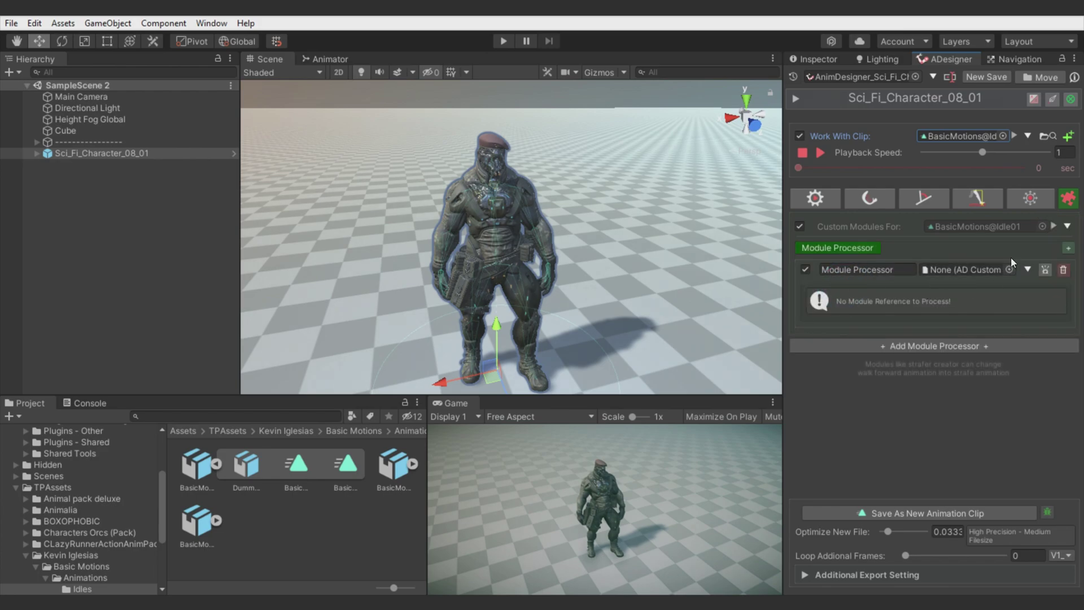
{"action": "left_click", "coordinate": [1026, 270]}
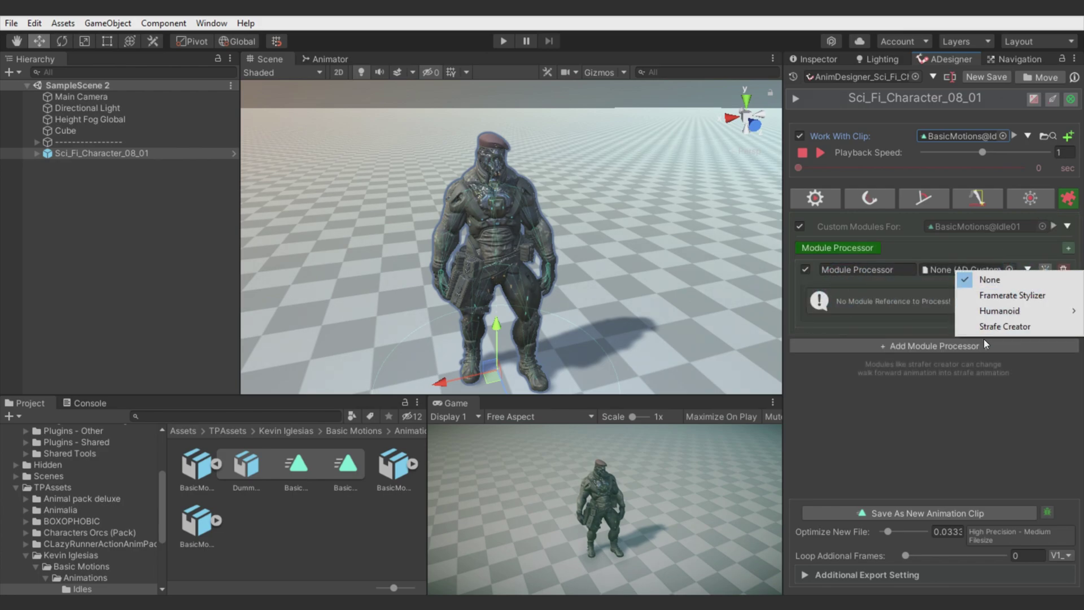
{"action": "left_click", "coordinate": [930, 317]}
{"action": "left_click", "coordinate": [1009, 269]}
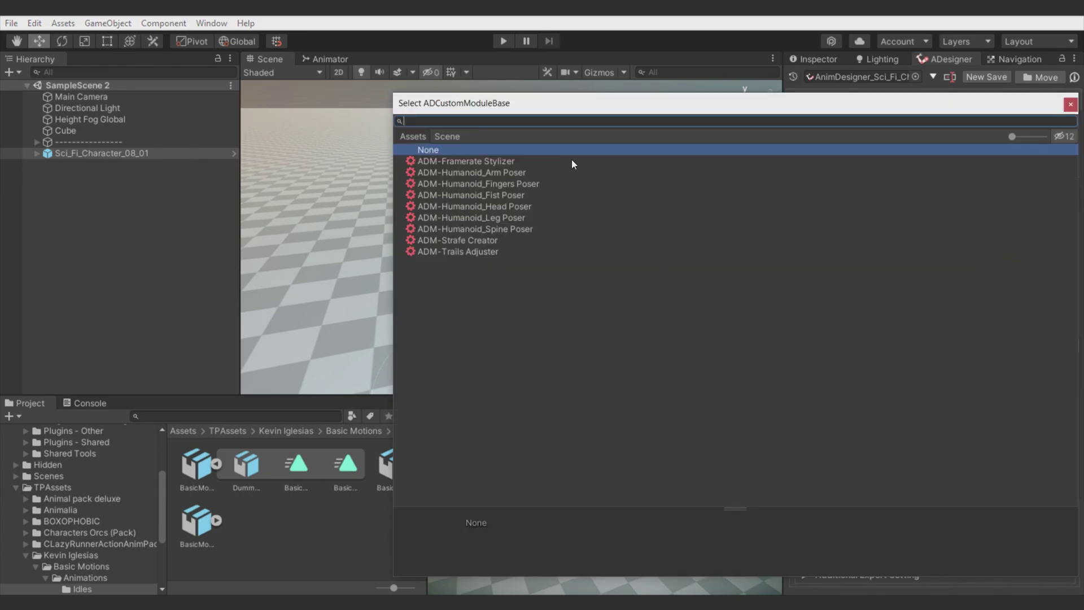
{"action": "left_click_drag", "start_coordinate": [595, 103], "coordinate": [389, 78]}
{"action": "left_click", "coordinate": [867, 80]}
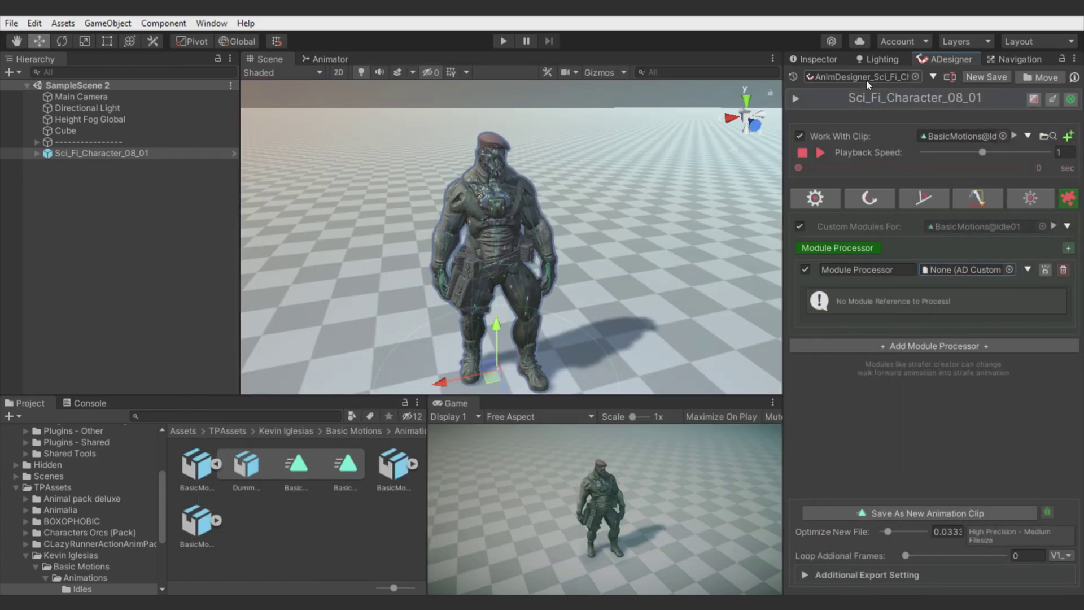
- Assign the Humanoid Arm Poser to the new module processor
{"action": "left_click", "coordinate": [1024, 271]}
{"action": "mouse_move", "coordinate": [1007, 310]}
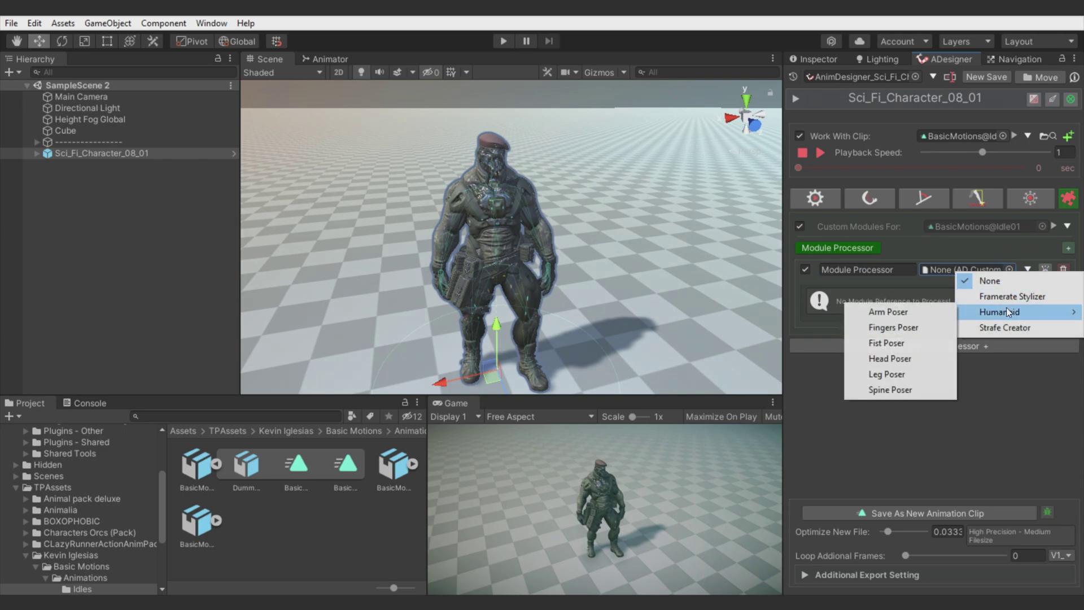
{"action": "left_click", "coordinate": [914, 312]}
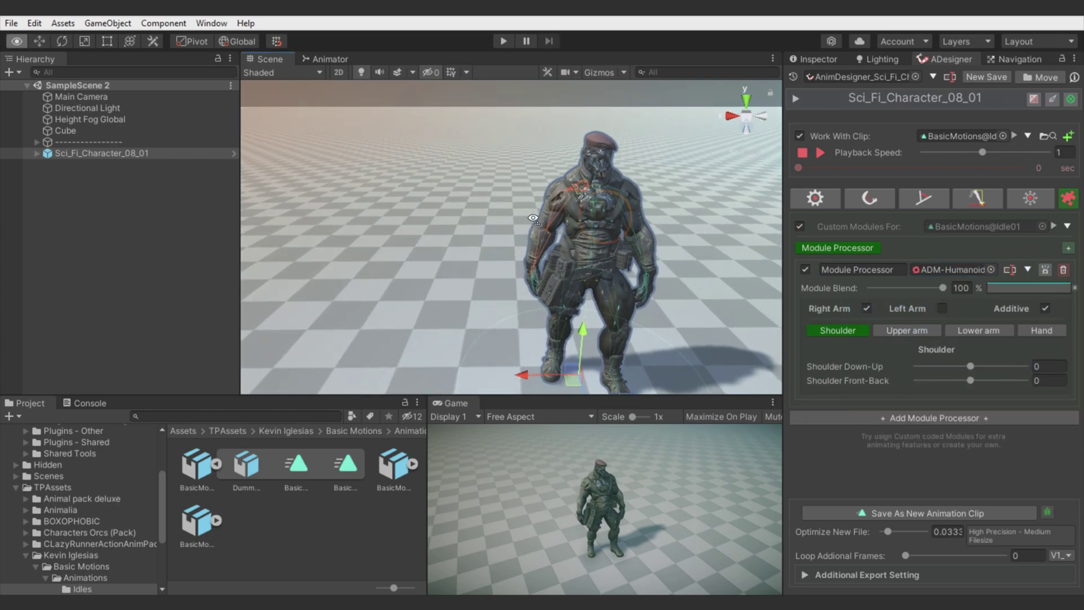
- Try out the right arm's pose offsets for the shoulder, upper arm, lower arm and hand
{"action": "mouse_move", "coordinate": [970, 366]}
{"action": "left_mouse_down"}
{"action": "mouse_move", "coordinate": [993, 367]}
{"action": "mouse_move", "coordinate": [969, 380]}
{"action": "mouse_move", "coordinate": [979, 367]}
{"action": "mouse_move", "coordinate": [954, 367]}
{"action": "left_mouse_up"}
{"action": "left_click", "coordinate": [911, 331]}
{"action": "left_click", "coordinate": [978, 330]}
{"action": "mouse_move", "coordinate": [970, 380]}
{"action": "left_mouse_down"}
{"action": "mouse_move", "coordinate": [949, 382]}
{"action": "mouse_move", "coordinate": [983, 366]}
{"action": "mouse_move", "coordinate": [960, 382]}
{"action": "left_mouse_up"}
{"action": "left_click", "coordinate": [1039, 331]}
- Reset the right arm's trial hand, lower arm and upper arm offsets to 0
{"action": "left_click", "coordinate": [1048, 366]}
{"action": "type", "text": "0"}
{"action": "left_click", "coordinate": [1054, 382]}
{"action": "type", "text": "0"}
{"action": "left_click", "coordinate": [979, 330]}
{"action": "left_click", "coordinate": [1049, 366]}
{"action": "type", "text": "0"}
{"action": "left_click", "coordinate": [914, 331]}
{"action": "left_click", "coordinate": [1048, 366]}
{"action": "type", "text": "0"}
- Try further shoulder and lower arm offsets on the right arm, with Lower Arm Stretch at 0 and Lower Arm Twist In Out at 0.16
{"action": "left_click", "coordinate": [846, 330]}
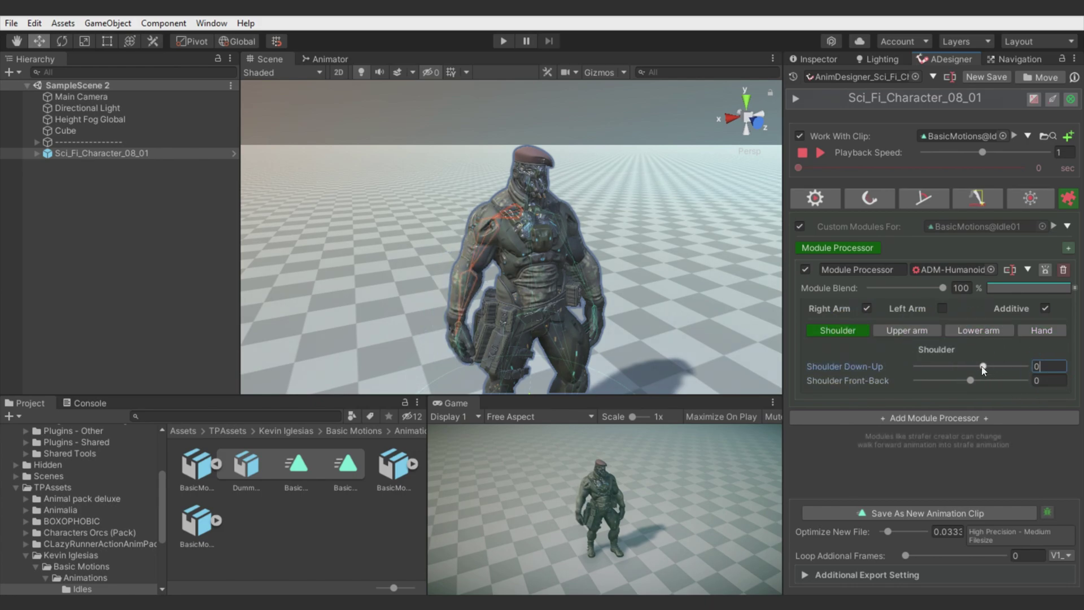
{"action": "mouse_move", "coordinate": [982, 367]}
{"action": "left_mouse_down"}
{"action": "mouse_move", "coordinate": [992, 367]}
{"action": "mouse_move", "coordinate": [979, 380]}
{"action": "left_mouse_up"}
{"action": "left_click", "coordinate": [979, 331]}
{"action": "left_click", "coordinate": [1047, 363]}
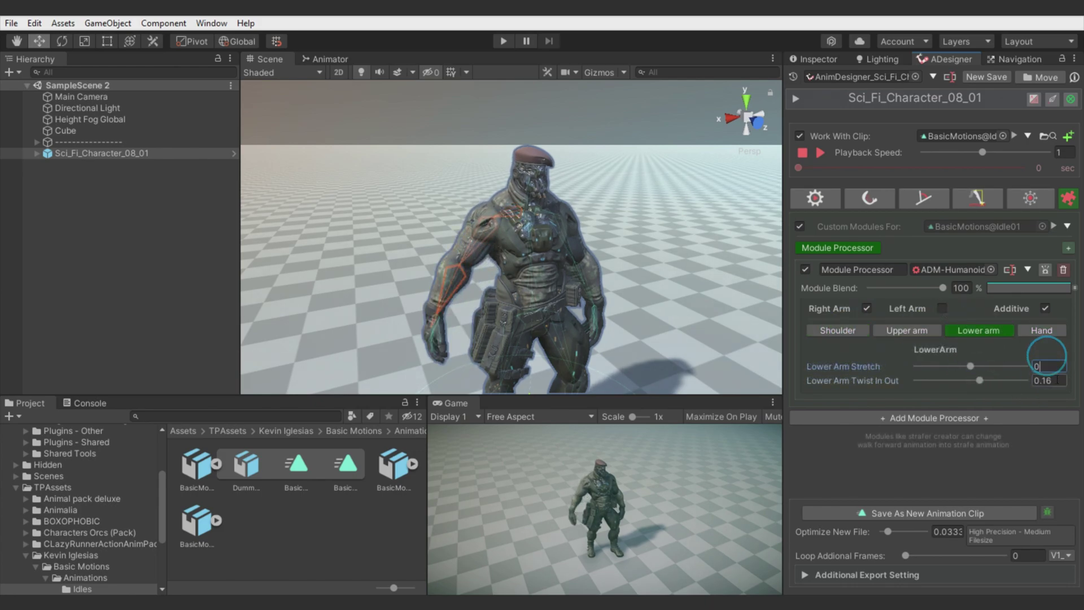
{"action": "left_click", "coordinate": [917, 330]}
{"action": "left_click", "coordinate": [847, 330]}
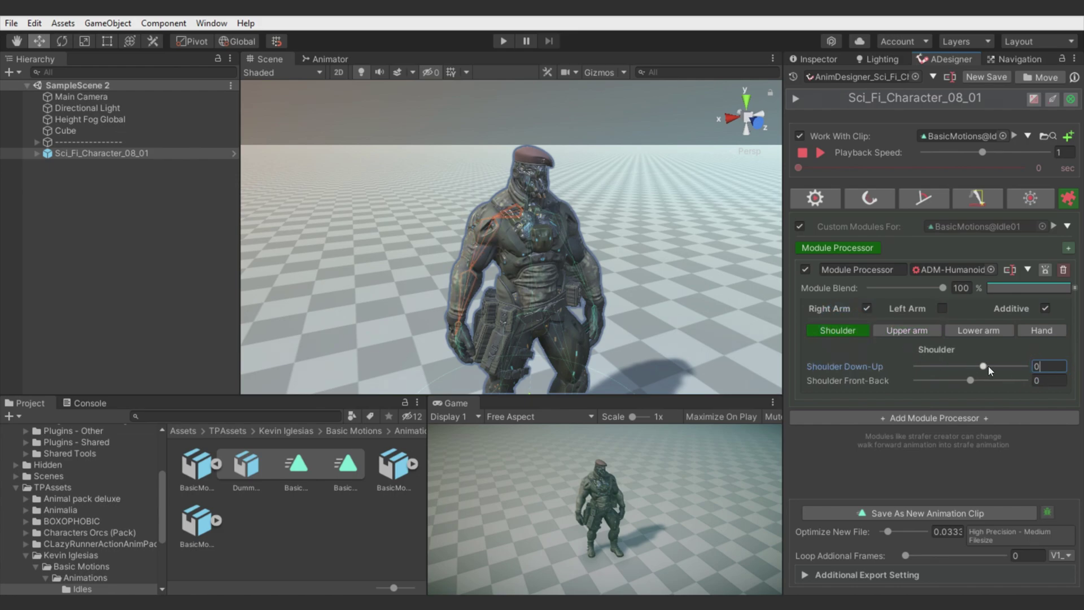
- Apply the pose to both arms with Shoulder Down-Up at 0.76 and Shoulder Front-Back at -0.14
{"action": "left_click_drag", "start_coordinate": [987, 364], "coordinate": [989, 368]}
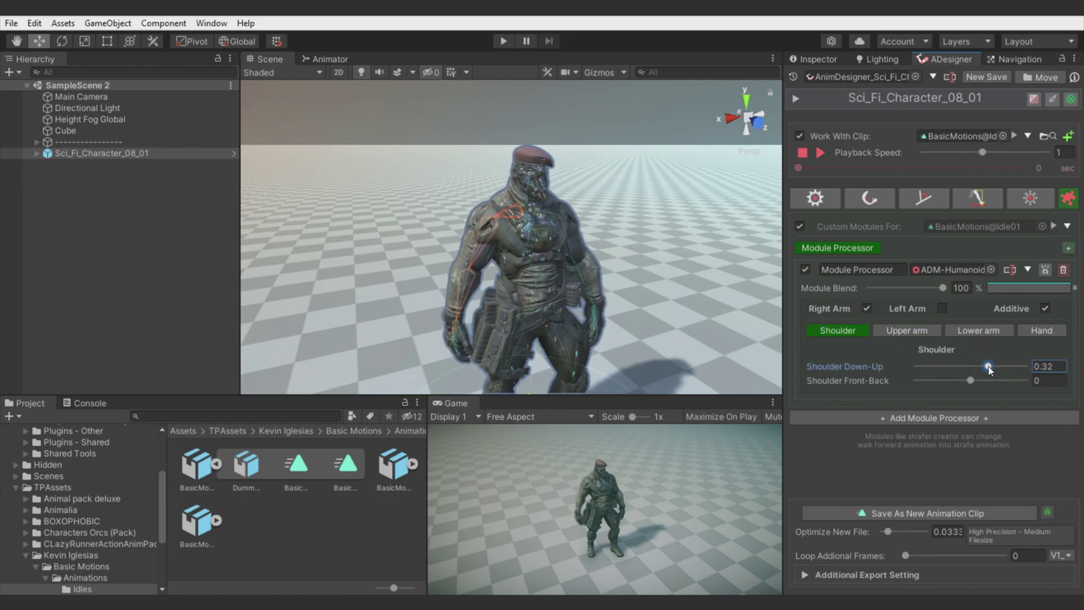
{"action": "left_click", "coordinate": [943, 308]}
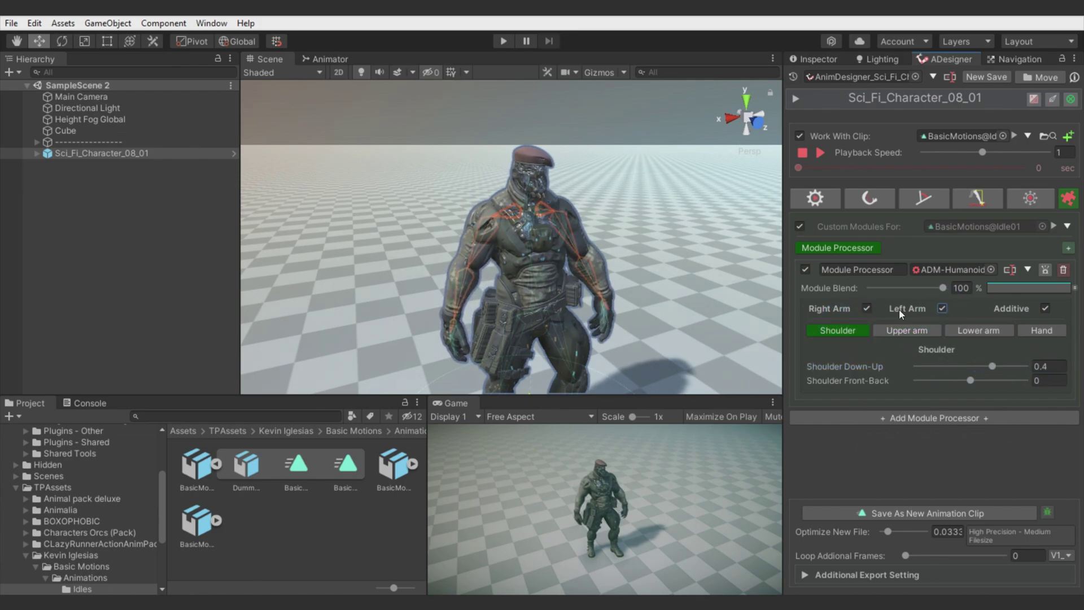
{"action": "left_click", "coordinate": [867, 309]}
{"action": "left_click_drag", "start_coordinate": [686, 286], "coordinate": [587, 288], "text": "alt"}
{"action": "scroll", "coordinate": [587, 288], "scroll_direction": "down", "scroll_amount": 3}
{"action": "middle_click_drag", "start_coordinate": [588, 287], "coordinate": [542, 275]}
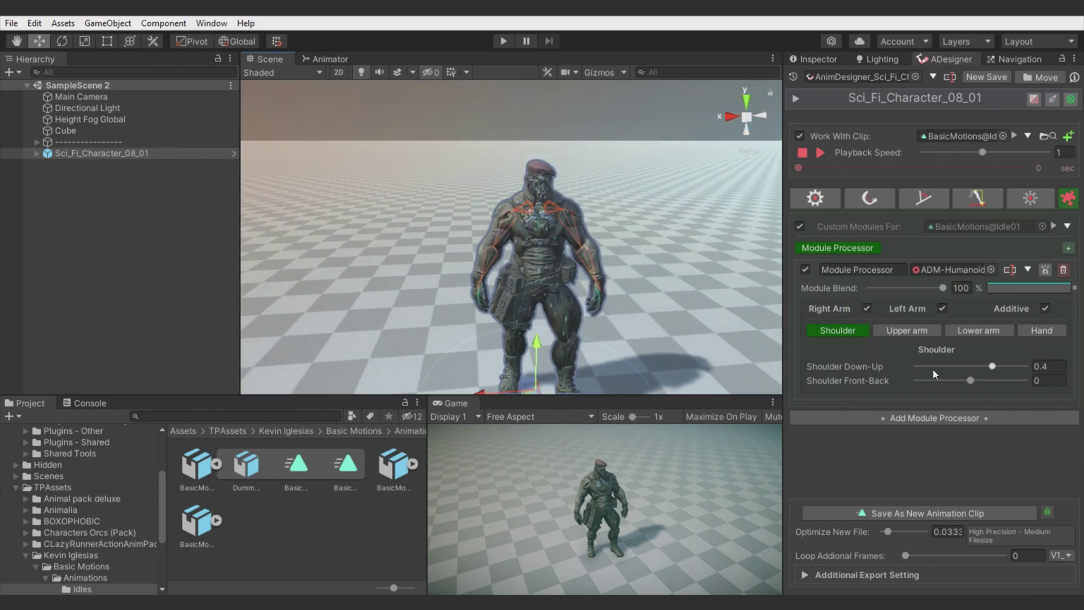
{"action": "left_click_drag", "start_coordinate": [994, 368], "coordinate": [968, 381]}
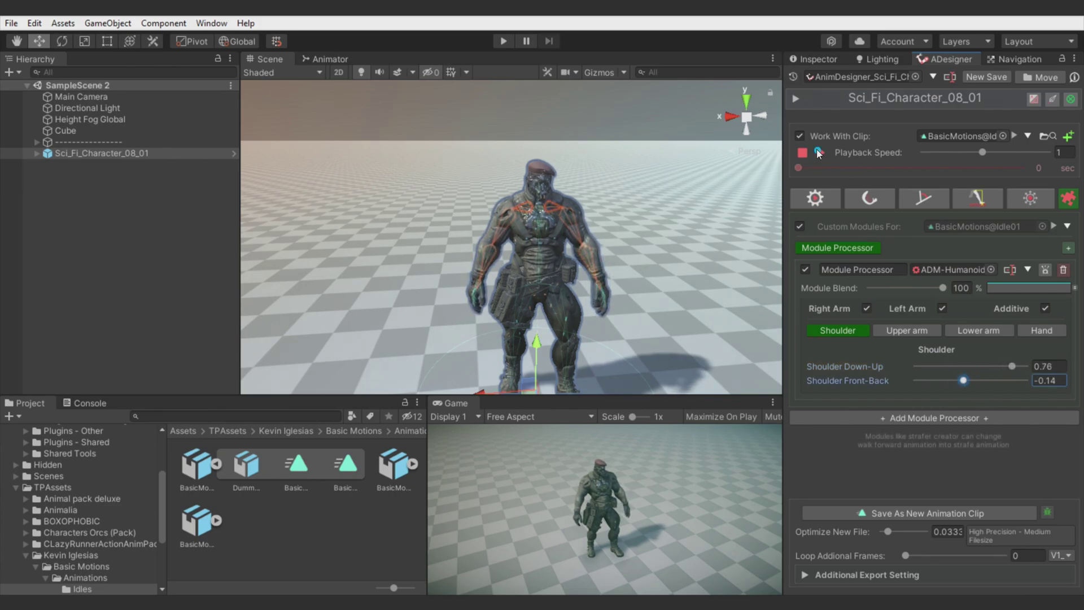
- Play the idle clip and compare the arm pose with Additive turned off and on again
{"action": "left_click", "coordinate": [818, 152]}
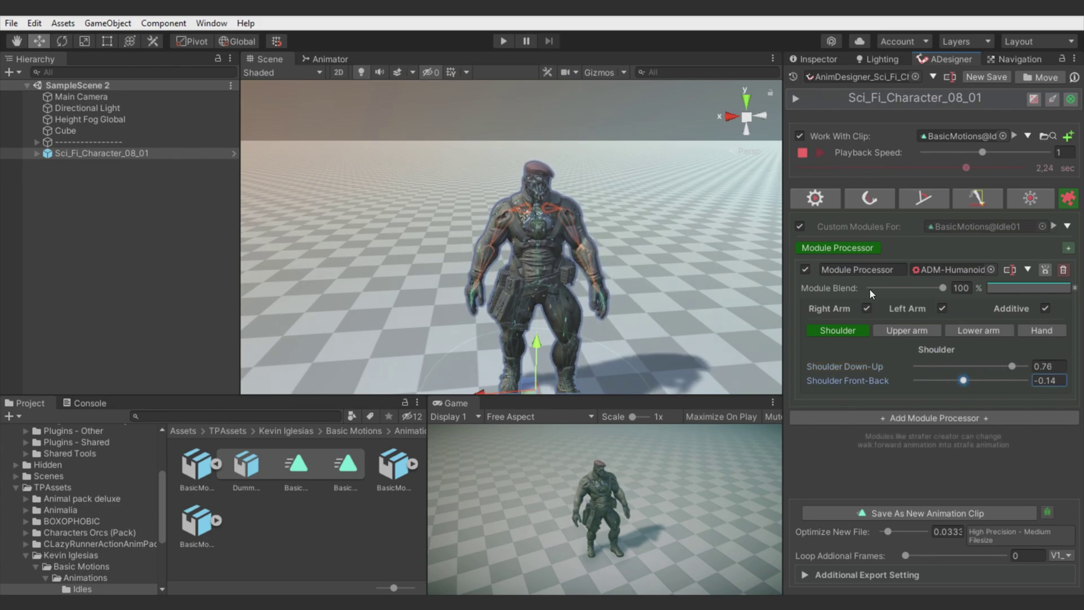
{"action": "left_click", "coordinate": [1046, 309]}
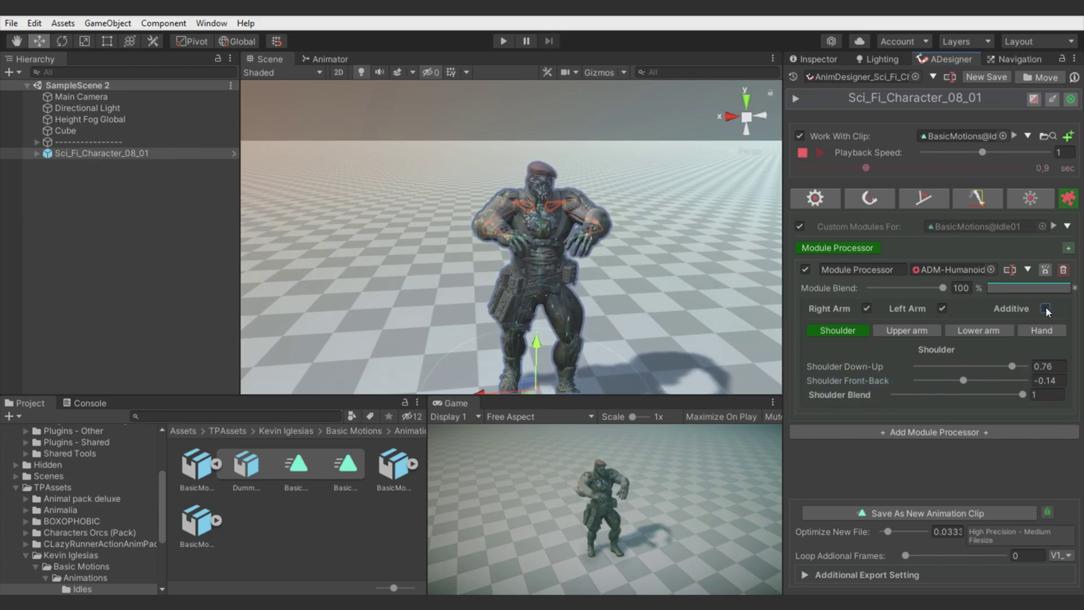
{"action": "left_click", "coordinate": [1046, 309]}
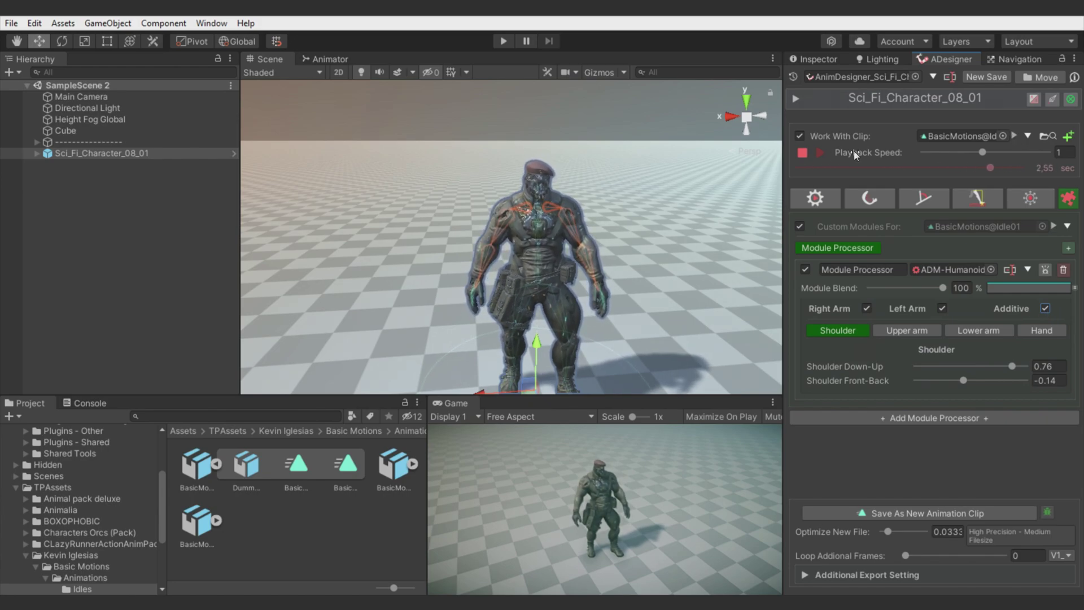
- Switch the working clip to Mvm_Walk and display an additional version of its settings
{"action": "left_click", "coordinate": [1015, 134]}
{"action": "left_click", "coordinate": [983, 181]}
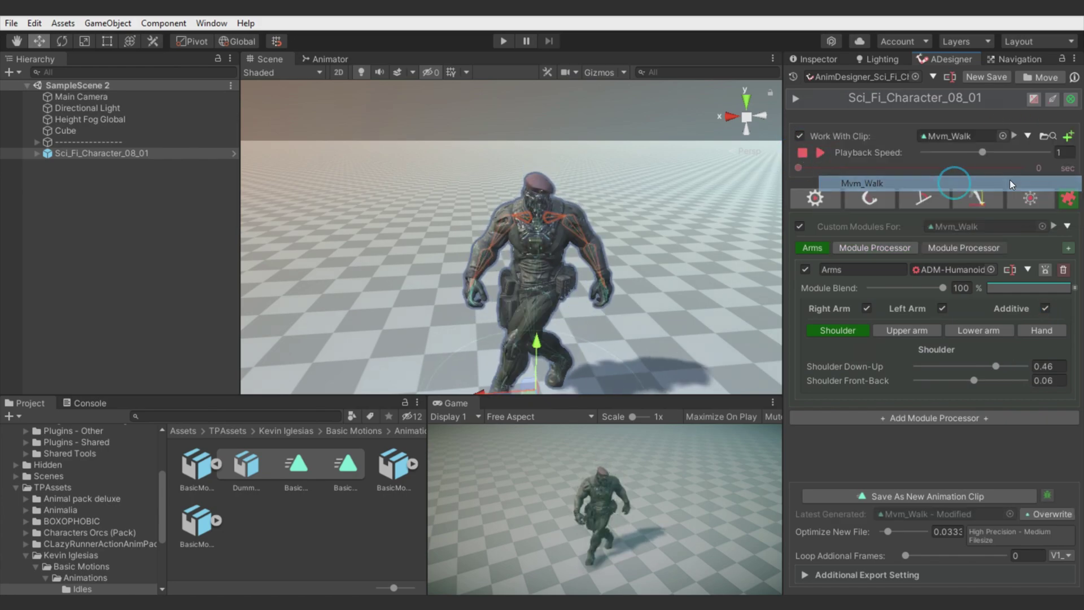
{"action": "left_click", "coordinate": [1066, 137]}
{"action": "left_click", "coordinate": [947, 202]}
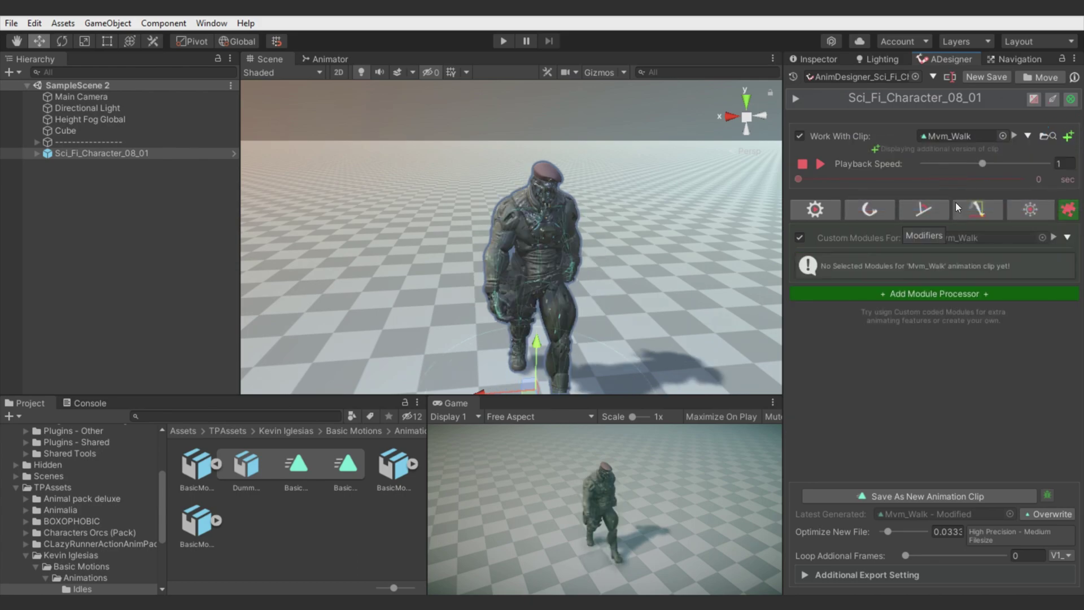
- Add a module processor to the additional Mvm_Walk version and assign it the Humanoid Arm Poser
{"action": "left_click", "coordinate": [895, 294]}
{"action": "left_click", "coordinate": [1028, 281]}
{"action": "mouse_move", "coordinate": [1000, 321]}
{"action": "left_click", "coordinate": [924, 321]}
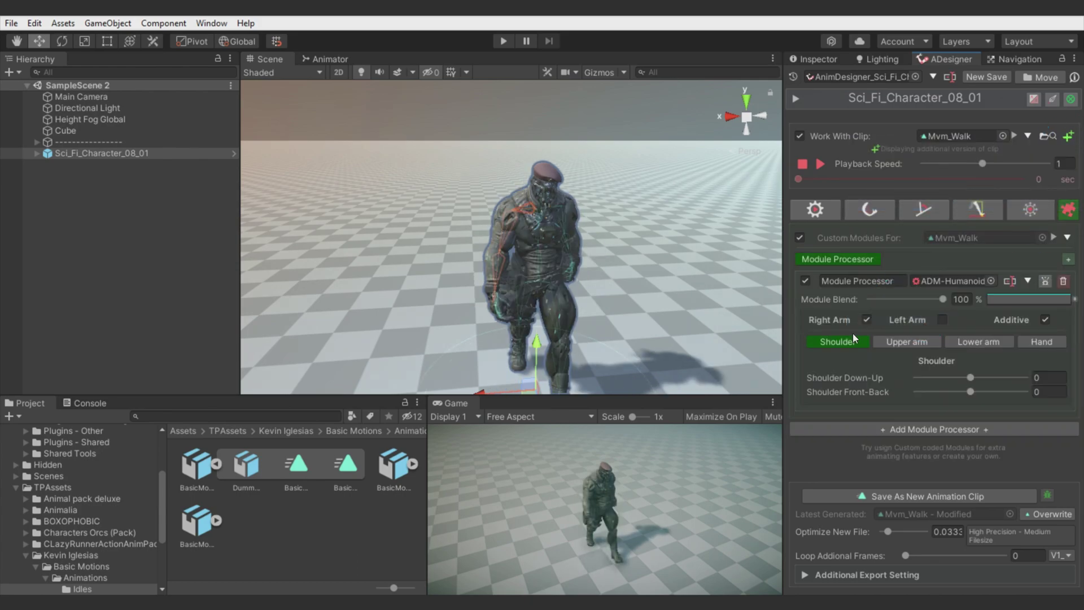
- Try the right arm pose during walk playback with Upper Arm Stretch at 0.58 in Additive mode, and at 0.33 with Additive off
{"action": "left_click", "coordinate": [912, 343]}
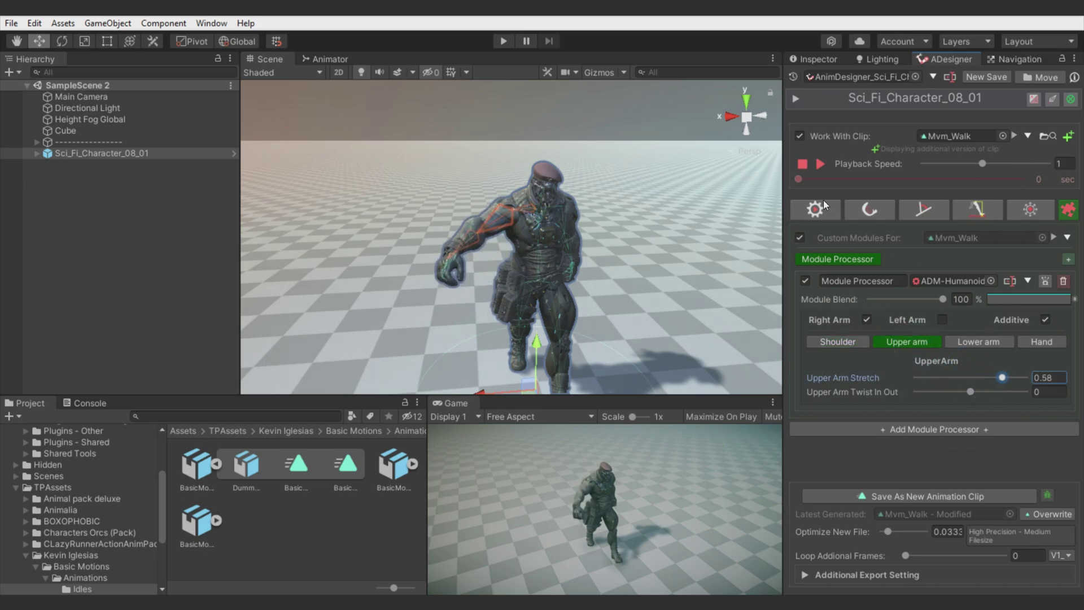
{"action": "left_click", "coordinate": [820, 161]}
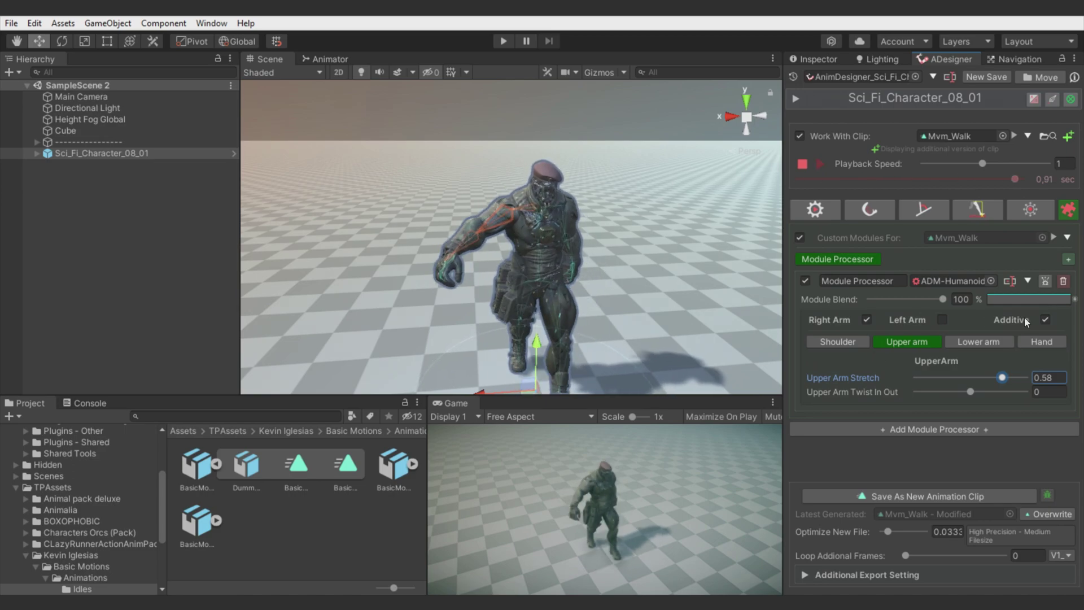
{"action": "left_click", "coordinate": [1046, 320]}
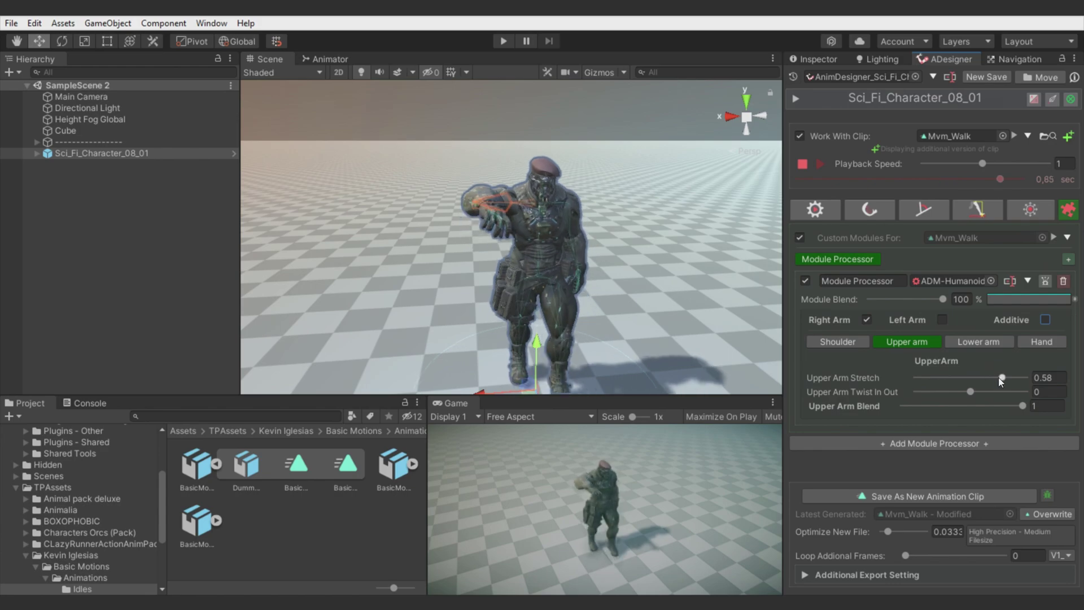
{"action": "left_click_drag", "start_coordinate": [1002, 378], "coordinate": [989, 378]}
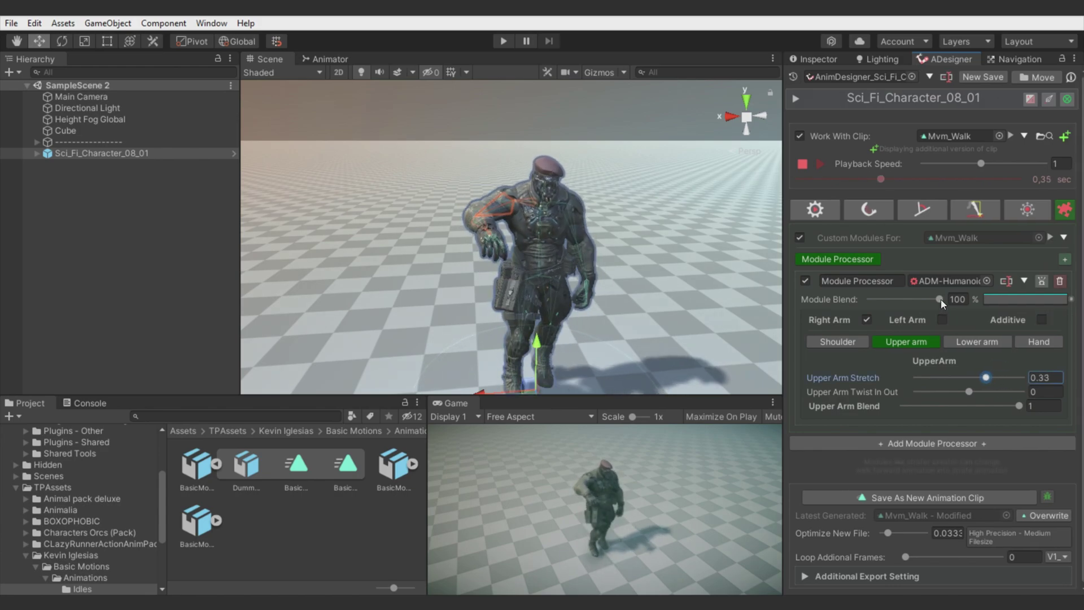
{"action": "mouse_move", "coordinate": [941, 300]}
{"action": "left_mouse_down"}
{"action": "mouse_move", "coordinate": [913, 299]}
{"action": "mouse_move", "coordinate": [945, 299]}
{"action": "left_mouse_up"}
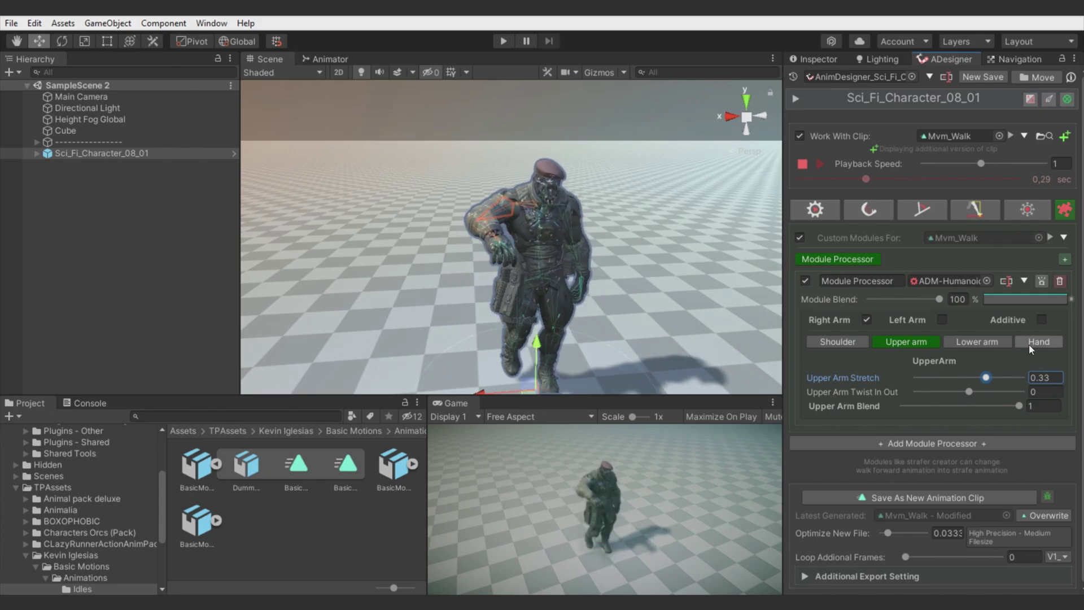
- Delete the Mvm_Walk module processor and switch the working clip back to BasicMotions@Idle01
{"action": "left_click", "coordinate": [1060, 281]}
{"action": "left_click", "coordinate": [1013, 137]}
{"action": "left_click", "coordinate": [1014, 136]}
{"action": "left_click", "coordinate": [977, 169]}
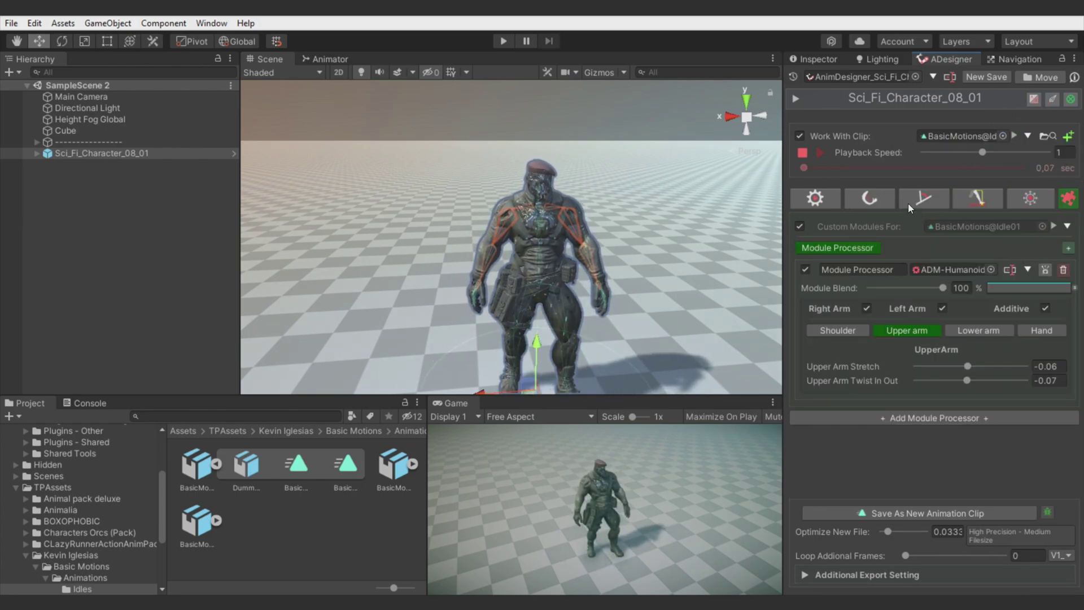
- Rename the BasicMotions@Idle01 module processor to Arms and add a second module processor using the Humanoid Fist Poser
{"action": "left_click", "coordinate": [872, 270]}
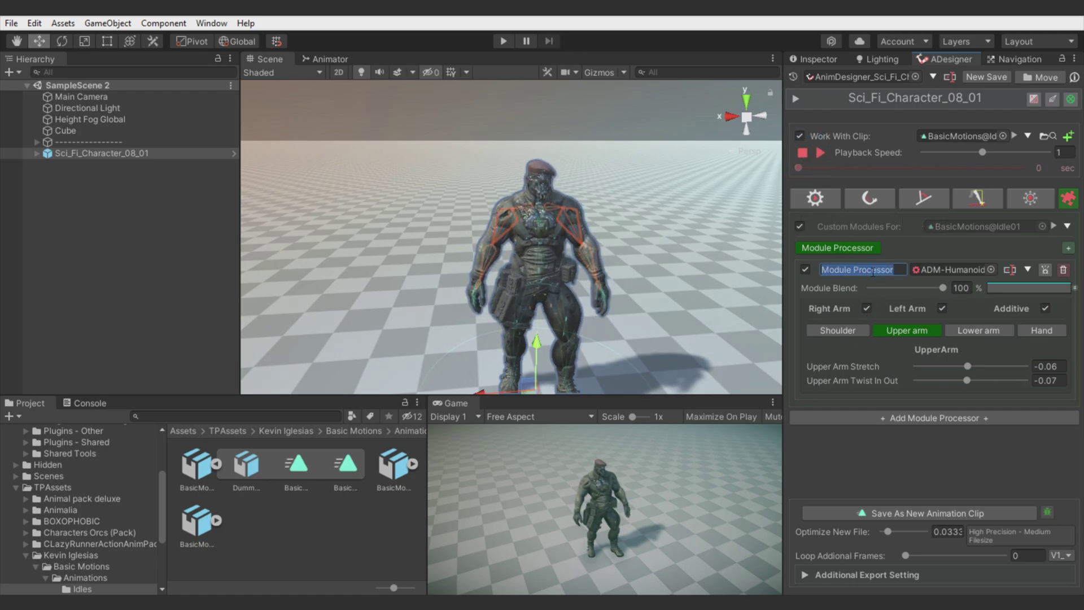
{"action": "type", "text": "Arms"}
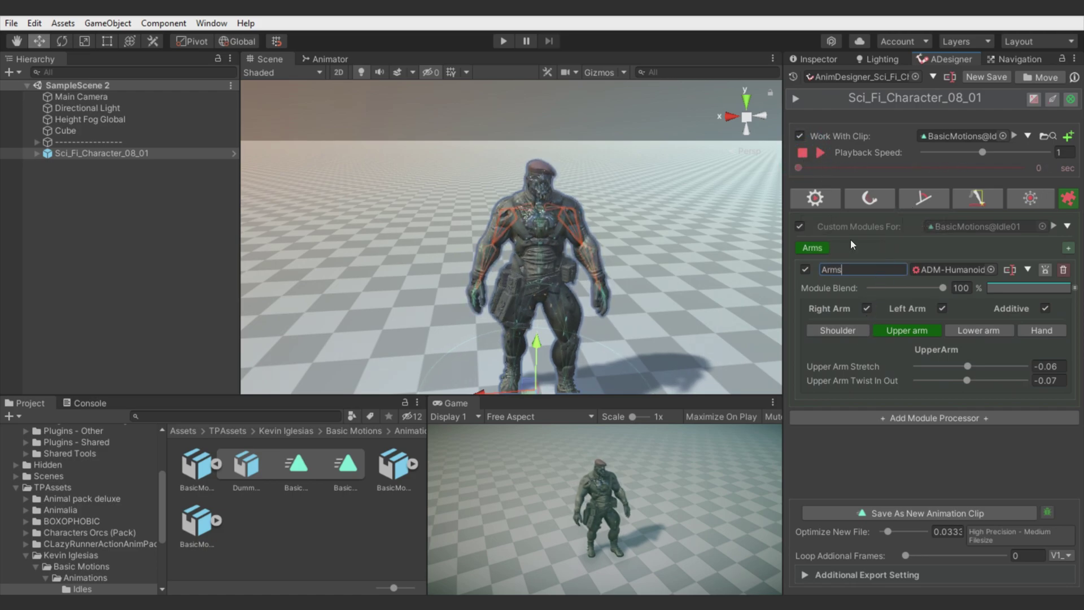
{"action": "left_click", "coordinate": [1068, 248]}
{"action": "left_click", "coordinate": [874, 248]}
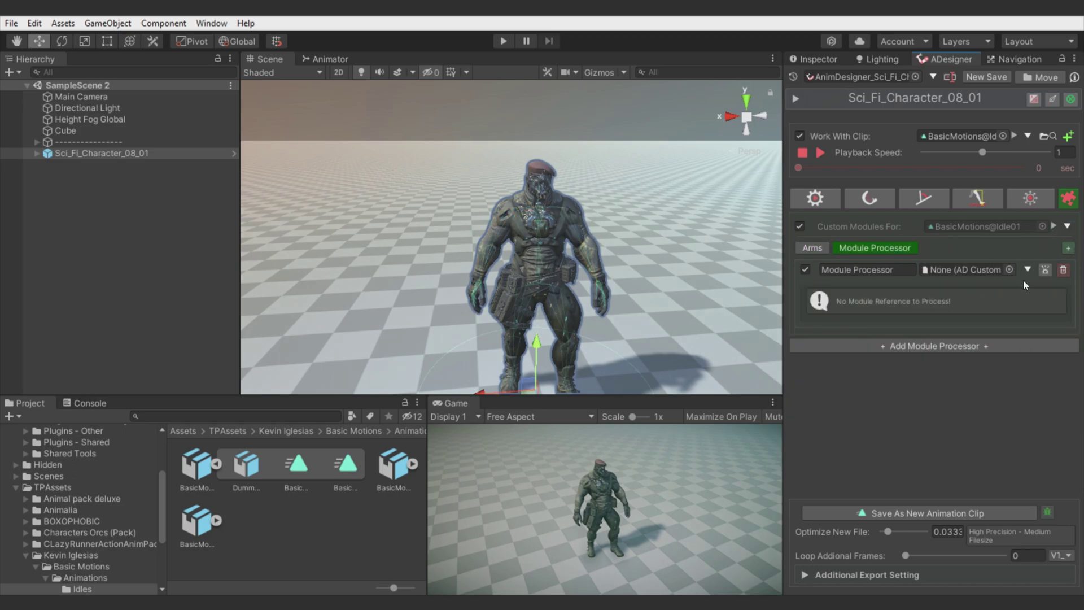
{"action": "left_click", "coordinate": [1027, 271]}
{"action": "mouse_move", "coordinate": [1009, 303]}
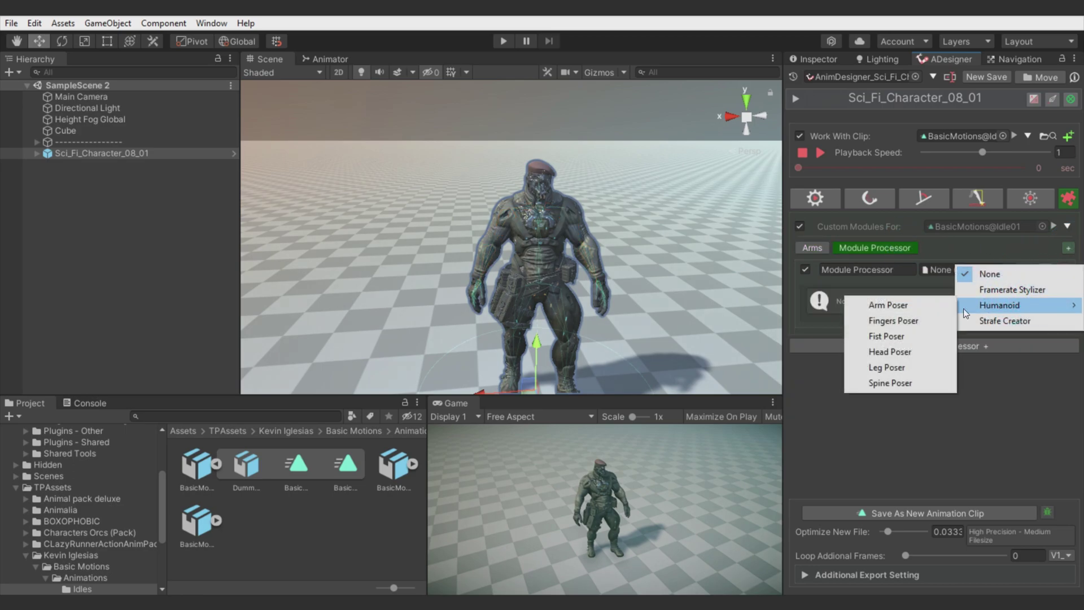
{"action": "left_click", "coordinate": [897, 340]}
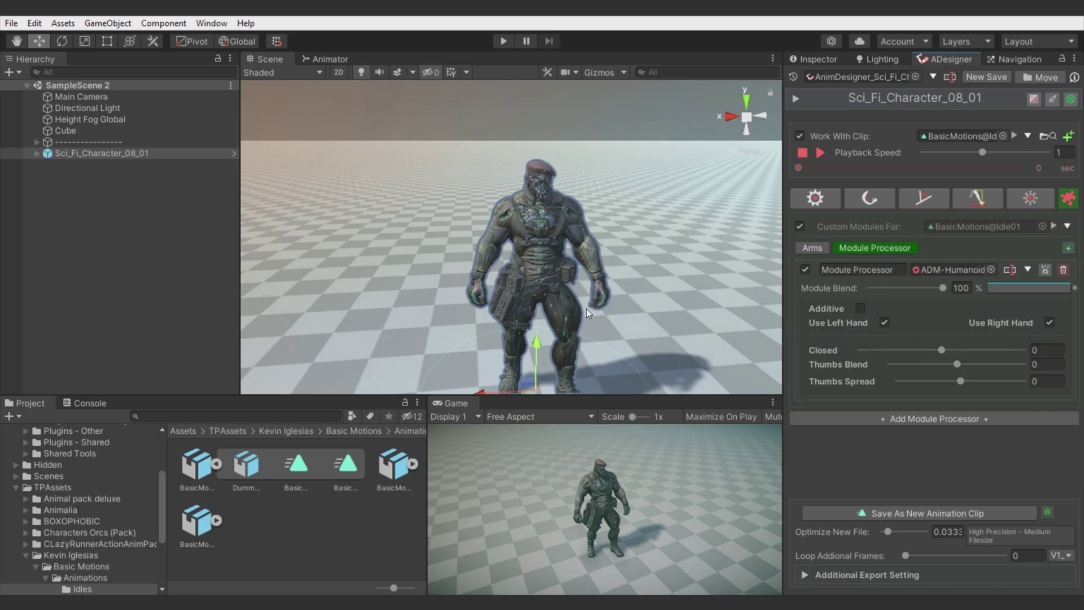
- Try the fist module's Use Left Hand, Use Right Hand and Additive options while viewing the character's hands up close
{"action": "right_click_drag", "start_coordinate": [586, 309], "coordinate": [684, 261]}
{"action": "key", "text": "w"}
{"action": "key", "text": "a"}
{"action": "left_click_drag", "start_coordinate": [683, 262], "coordinate": [694, 281], "text": "alt"}
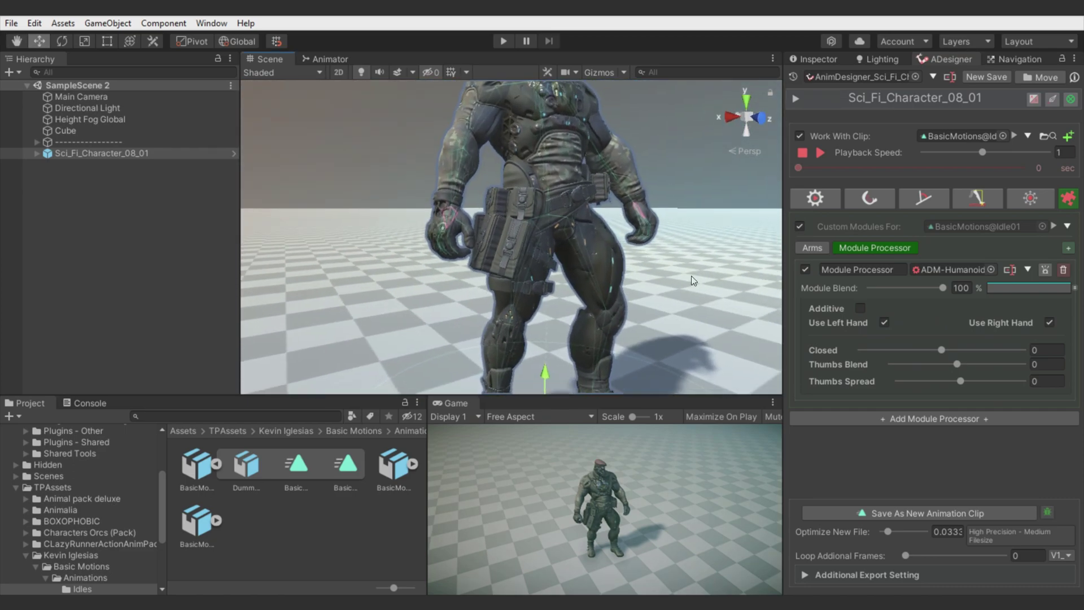
{"action": "left_click", "coordinate": [885, 325]}
{"action": "left_click", "coordinate": [1050, 323]}
{"action": "left_click", "coordinate": [1050, 323]}
{"action": "left_click", "coordinate": [861, 309]}
{"action": "left_click", "coordinate": [860, 309]}
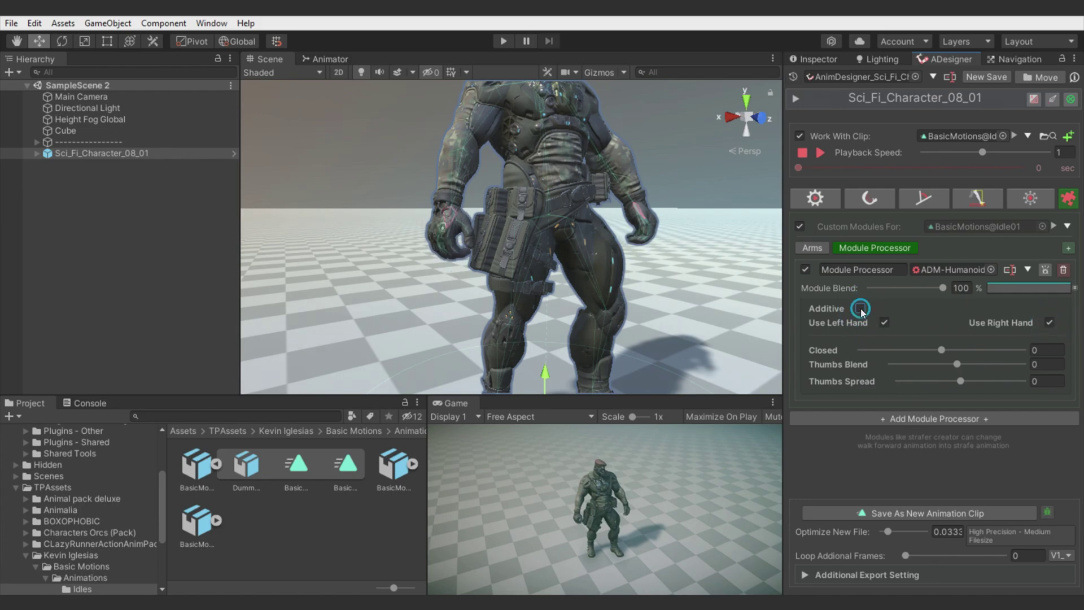
- Adjust the fist pose to Closed 0.004, Thumbs Blend -0.09 and Thumbs Spread -1
{"action": "left_click_drag", "start_coordinate": [942, 351], "coordinate": [911, 383]}
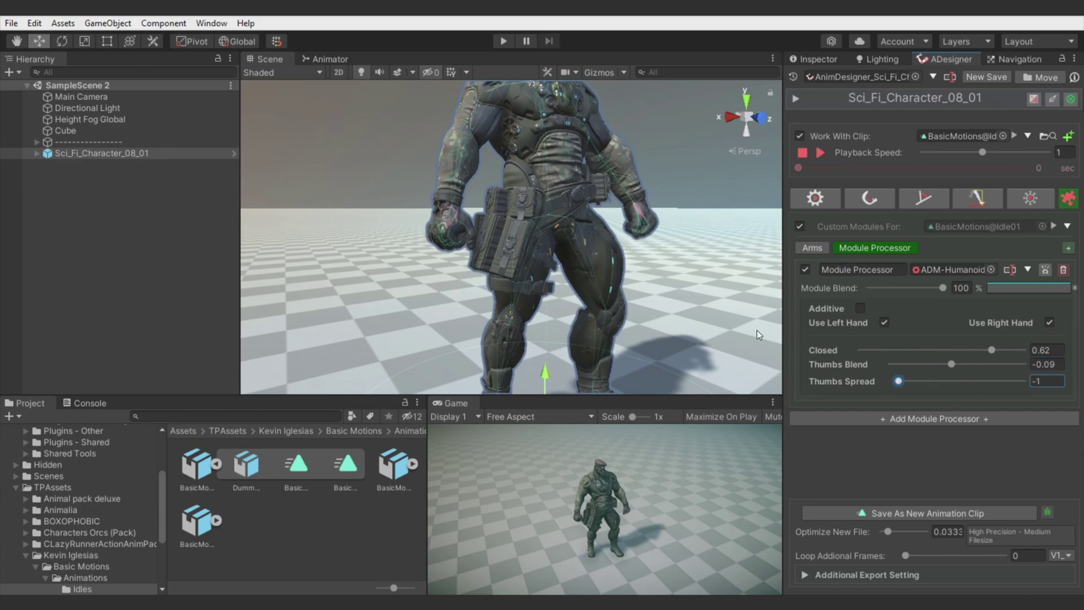
{"action": "left_click_drag", "start_coordinate": [995, 349], "coordinate": [944, 350]}
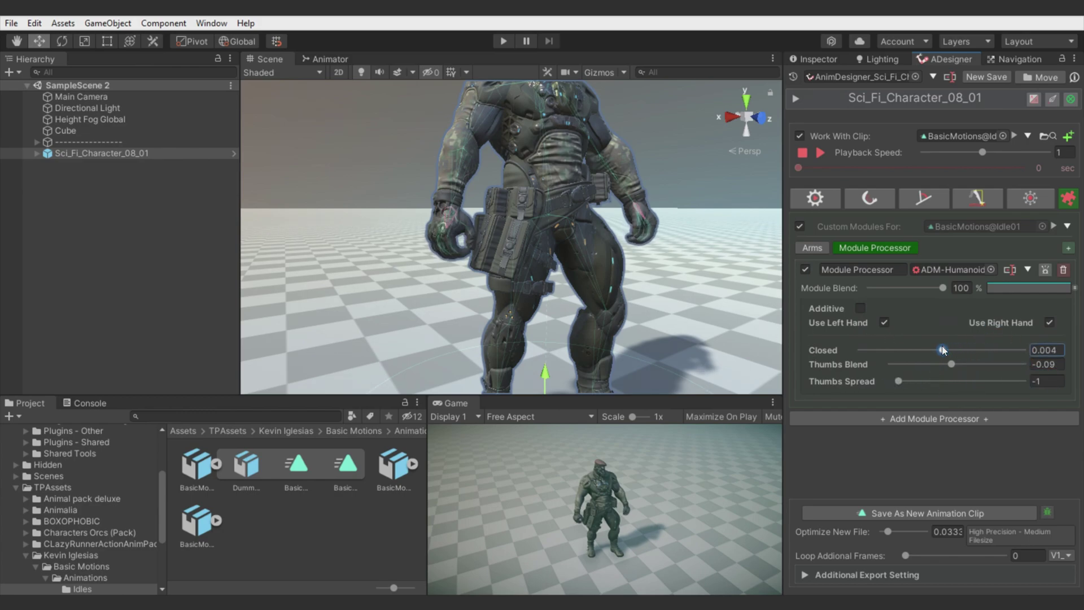
- Try a blend curve that dips midway for the fist module and preview it at playback speed 2
{"action": "left_click", "coordinate": [1057, 289]}
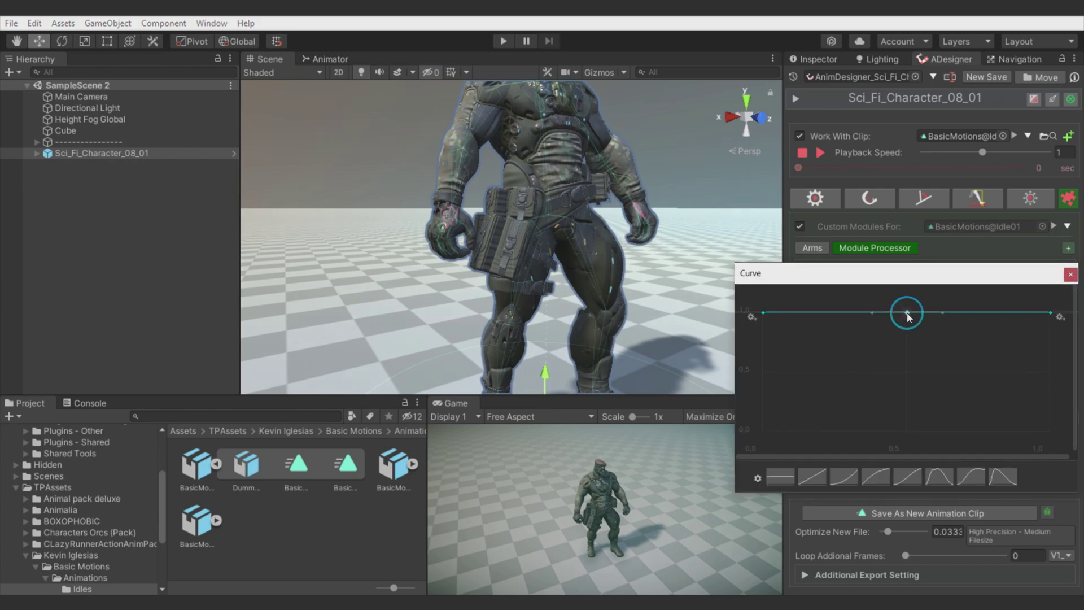
{"action": "left_click_drag", "start_coordinate": [907, 314], "coordinate": [907, 387]}
{"action": "left_click", "coordinate": [1069, 275]}
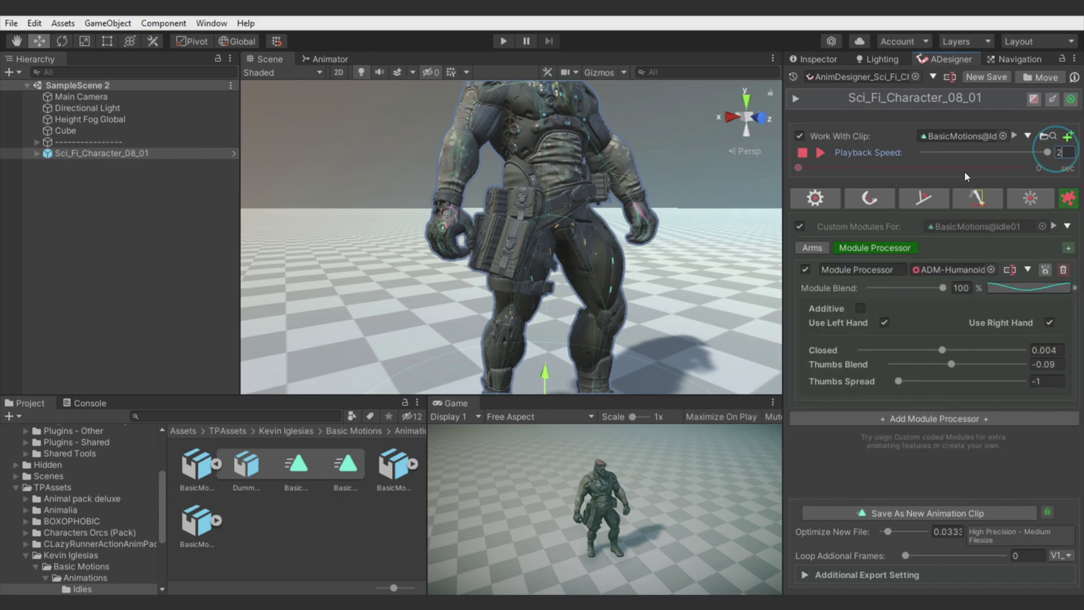
{"action": "left_click", "coordinate": [822, 153]}
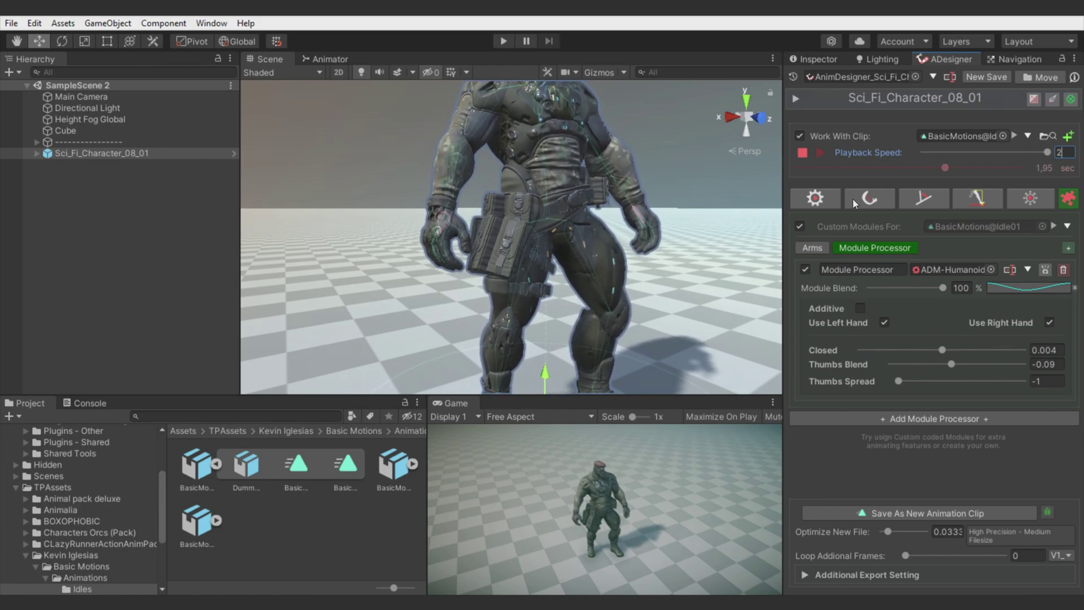
{"action": "left_click", "coordinate": [807, 151]}
- Raise the fist module's blend curve back to a flat line and compare Additive off and on during playback, leaving it on
{"action": "left_click", "coordinate": [860, 309]}
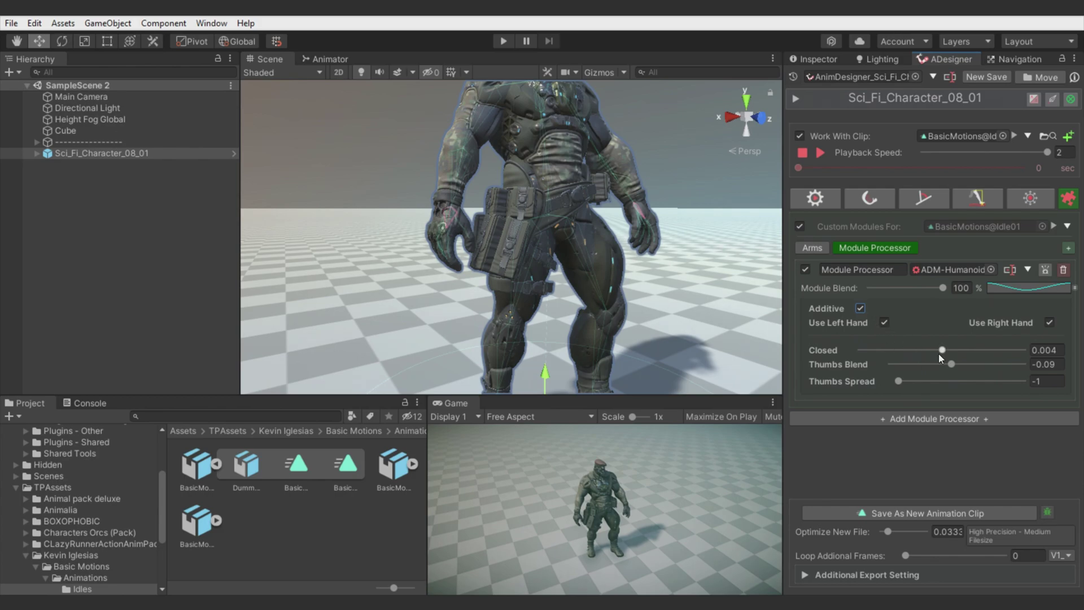
{"action": "left_click", "coordinate": [993, 288]}
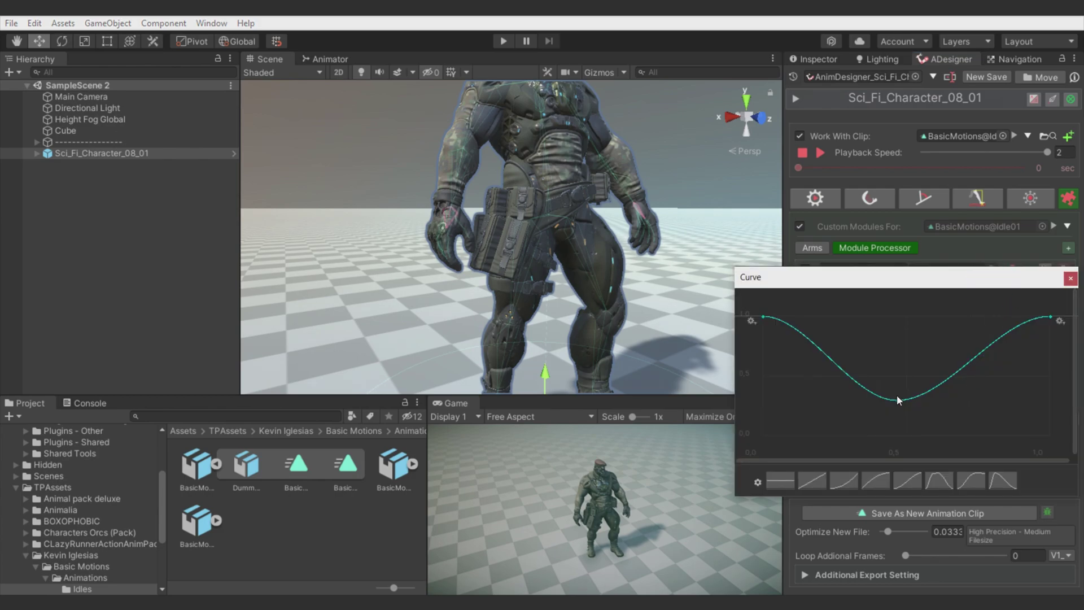
{"action": "left_click_drag", "start_coordinate": [897, 396], "coordinate": [922, 282]}
{"action": "left_click", "coordinate": [1066, 279]}
{"action": "left_click", "coordinate": [822, 152]}
{"action": "right_click_drag", "start_coordinate": [475, 251], "coordinate": [849, 299]}
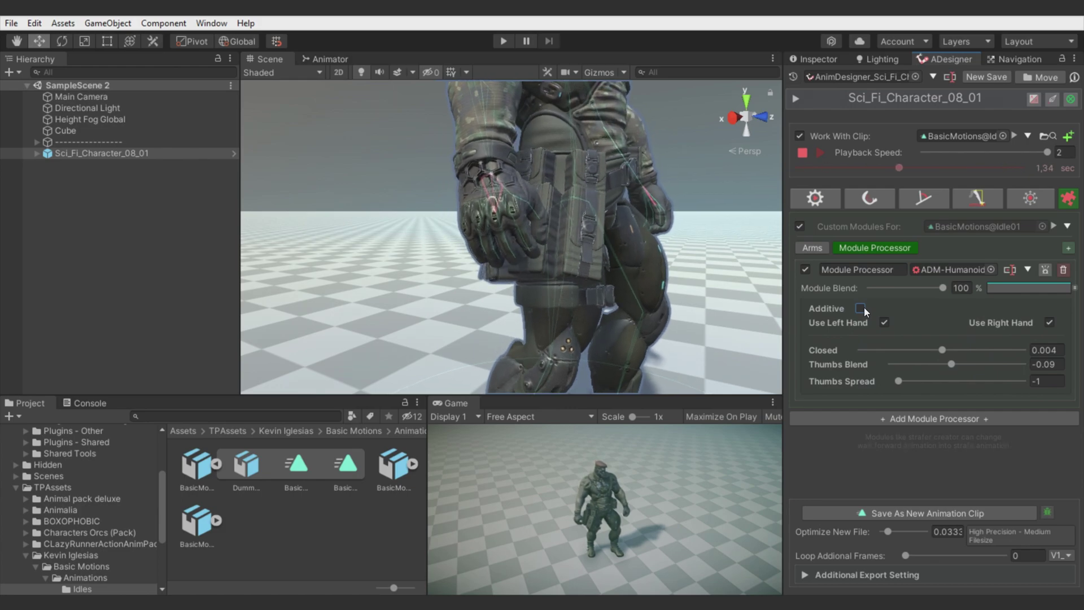
{"action": "left_click", "coordinate": [861, 309]}
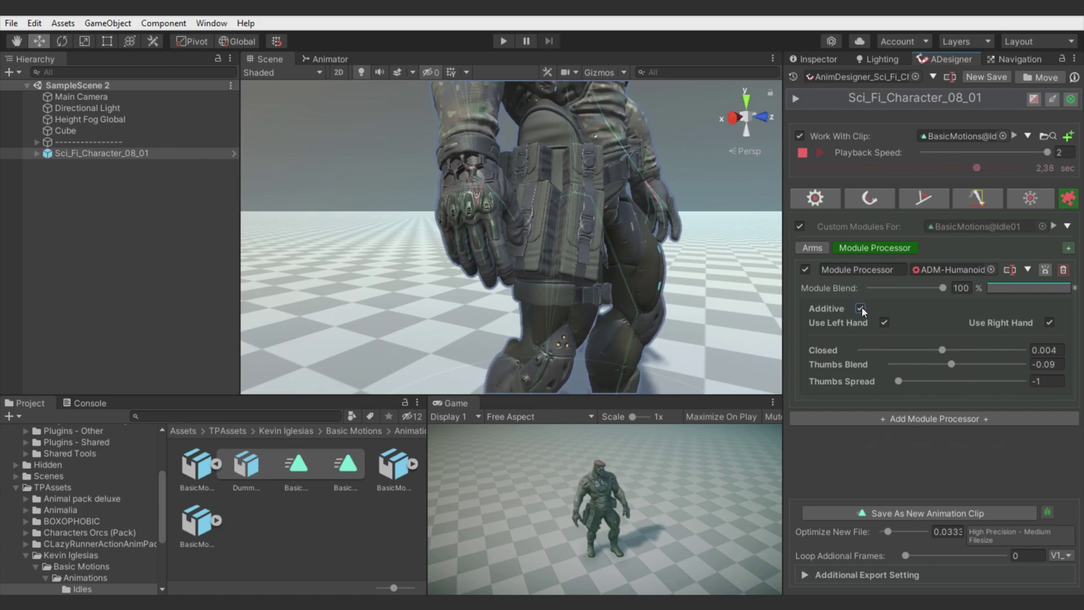
- Lower the middle of the fist module's blend curve and set Closed to 0.144
{"action": "right_click_drag", "start_coordinate": [678, 247], "coordinate": [565, 250]}
{"action": "key", "text": "a"}
{"action": "left_click", "coordinate": [1025, 288]}
{"action": "double_click", "coordinate": [924, 318]}
{"action": "left_click_drag", "start_coordinate": [924, 318], "coordinate": [890, 380]}
{"action": "left_click", "coordinate": [1071, 280]}
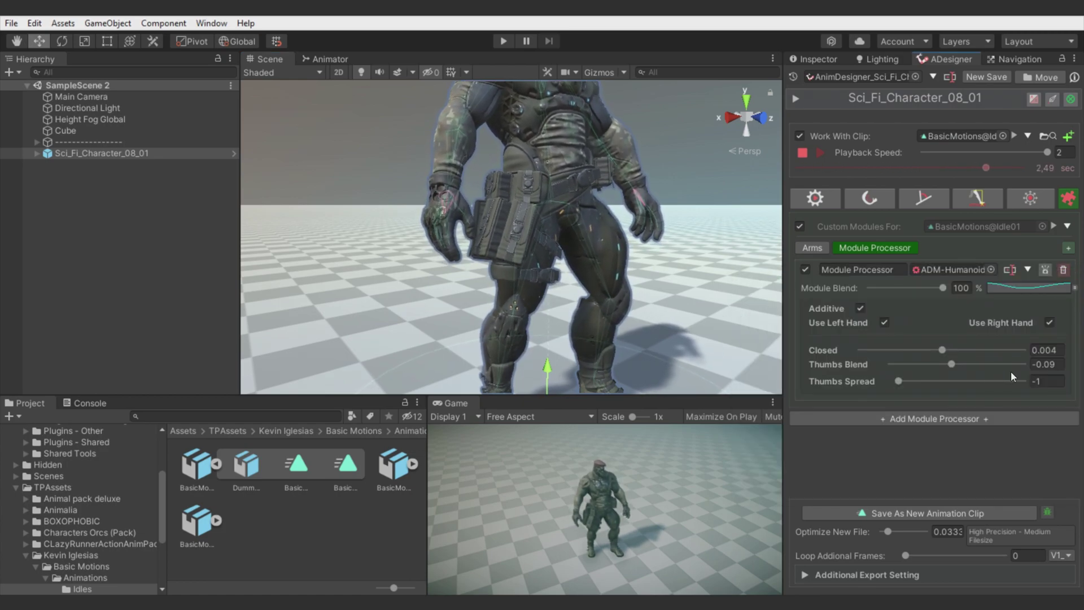
{"action": "left_click_drag", "start_coordinate": [962, 349], "coordinate": [986, 351]}
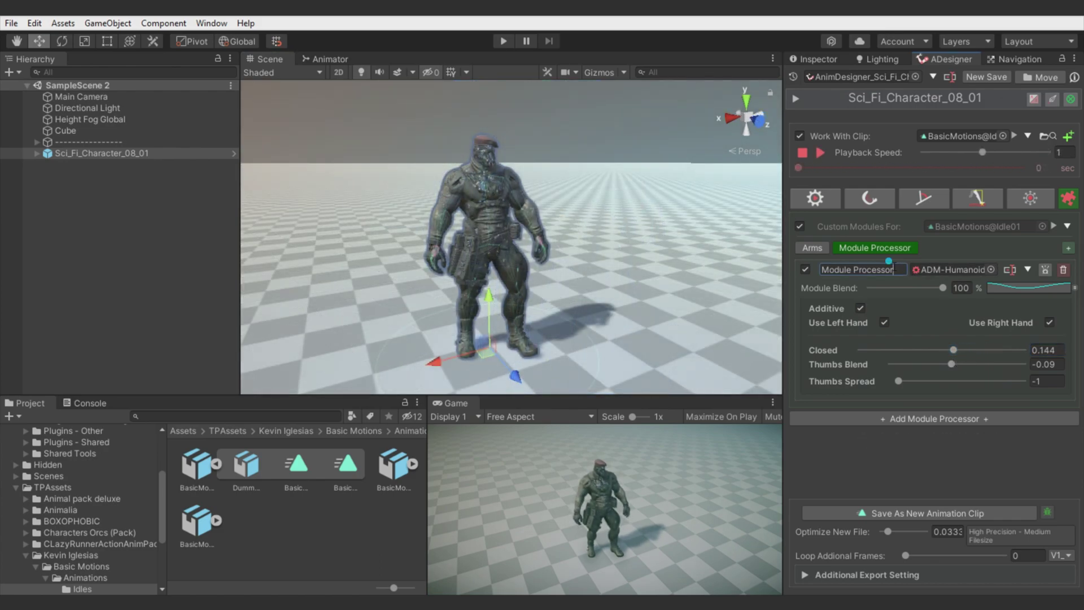
- Rename the fist module processor to Fists and add a third module processor using the Humanoid Fingers Poser
{"action": "left_click", "coordinate": [895, 269]}
{"action": "type", "text": "Fists"}
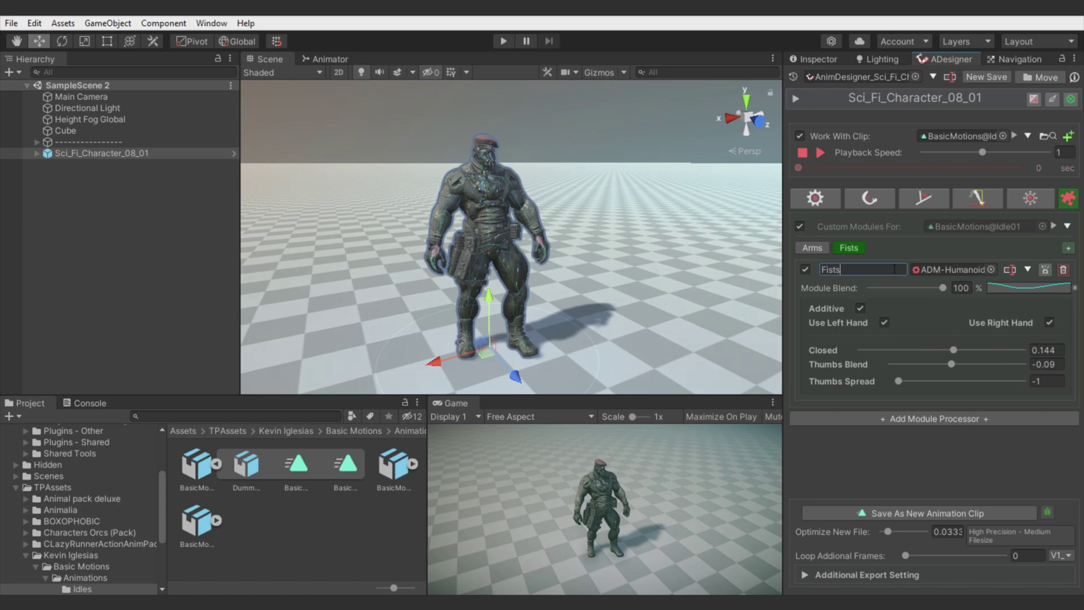
{"action": "left_click", "coordinate": [1068, 248]}
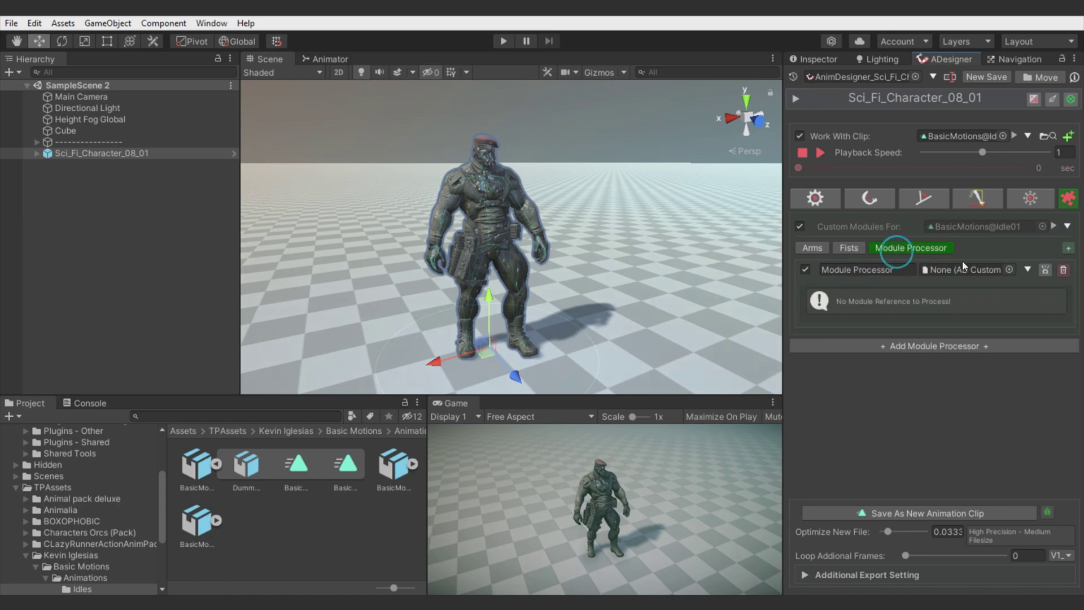
{"action": "left_click", "coordinate": [1025, 269]}
{"action": "mouse_move", "coordinate": [1026, 312]}
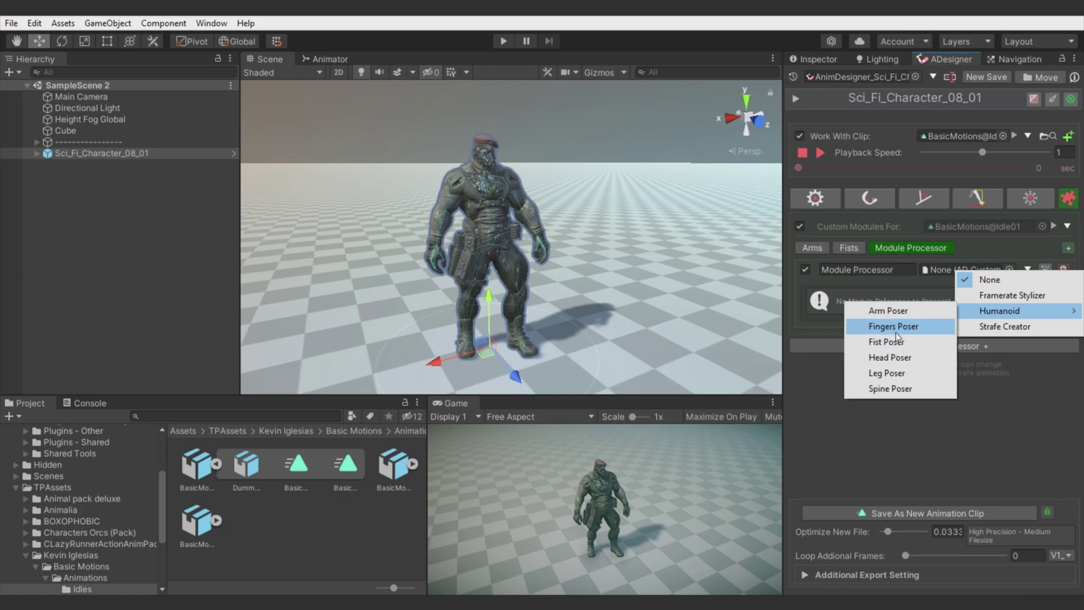
{"action": "left_click", "coordinate": [895, 327]}
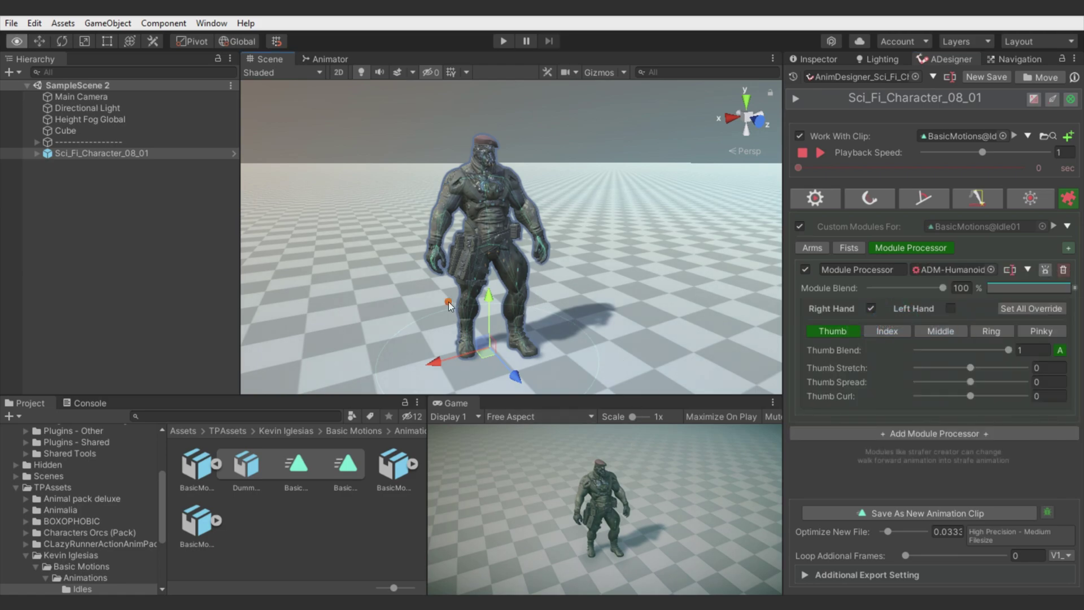
- Pose the right thumb with Stretch 0.4, Spread 0.19 and Curl -0.72, trying override mode before returning to additive
{"action": "right_click_drag", "start_coordinate": [449, 303], "coordinate": [539, 241]}
{"action": "key", "text": "w"}
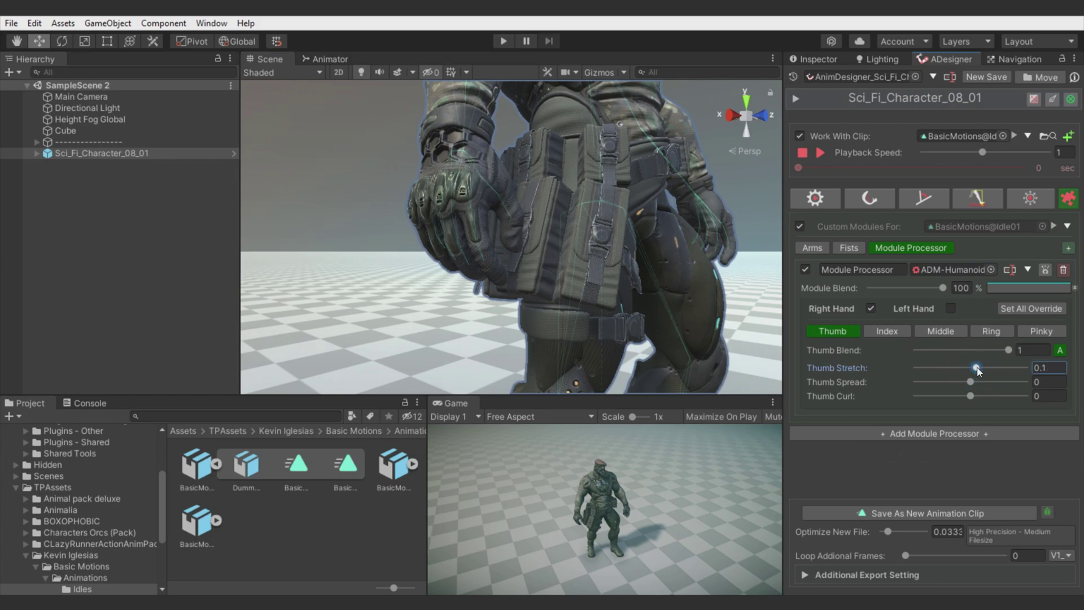
{"action": "left_click_drag", "start_coordinate": [971, 369], "coordinate": [934, 396]}
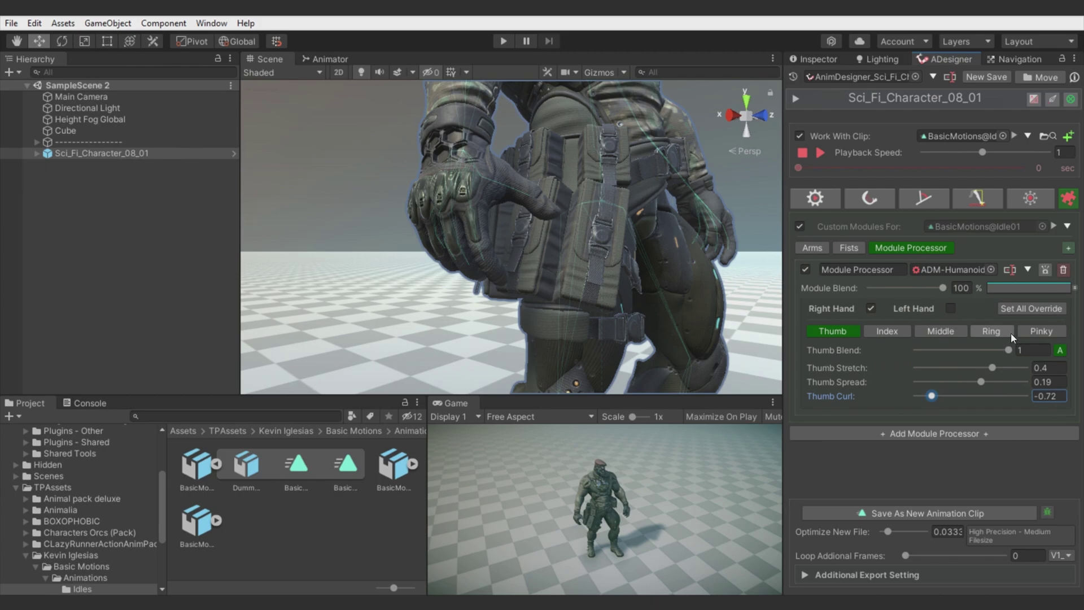
{"action": "left_click", "coordinate": [1060, 351]}
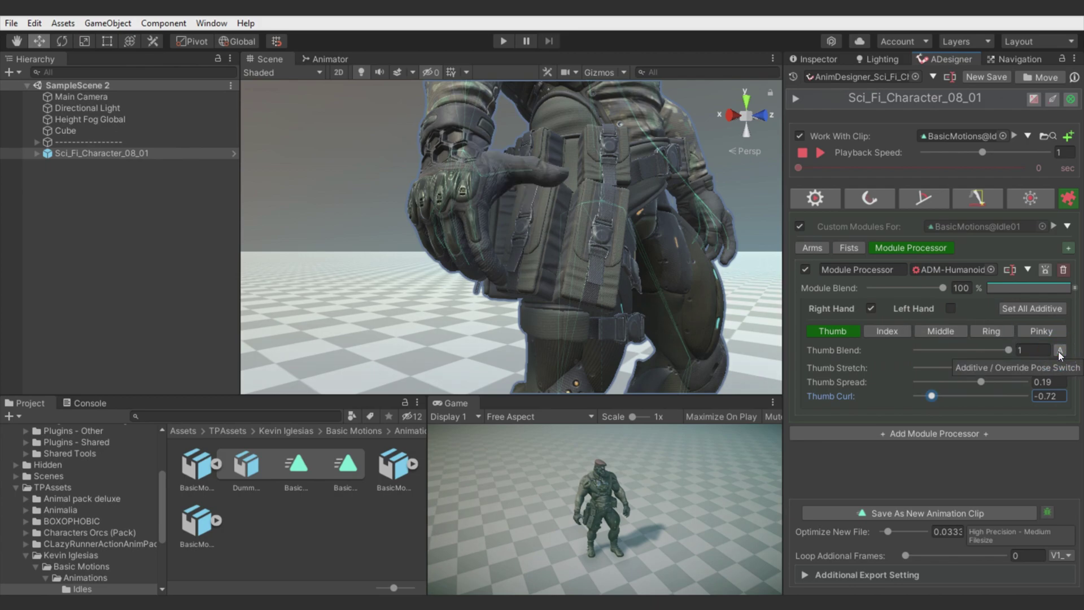
{"action": "left_click", "coordinate": [1059, 351]}
- Pose the right hand's index, middle and ring fingers, using Stretch 0.44 and Spread -0.72 for the ring finger
{"action": "left_click", "coordinate": [895, 334]}
{"action": "left_click_drag", "start_coordinate": [972, 365], "coordinate": [932, 382]}
{"action": "left_click", "coordinate": [941, 332]}
{"action": "left_click", "coordinate": [991, 332]}
{"action": "left_click_drag", "start_coordinate": [641, 322], "coordinate": [740, 300], "text": "alt"}
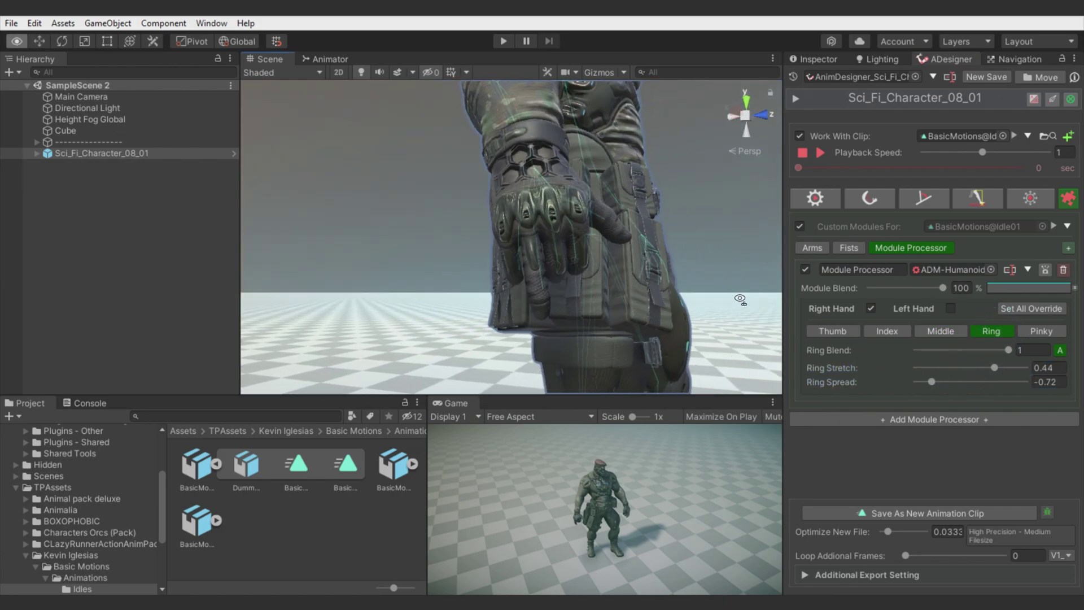
- Pose the right pinky with Stretch 0.48 and Spread 0.22, keeping Pinky Blend at 1 in additive mode
{"action": "left_click", "coordinate": [1052, 331]}
{"action": "left_click_drag", "start_coordinate": [970, 382], "coordinate": [983, 384]}
{"action": "left_click", "coordinate": [1008, 351]}
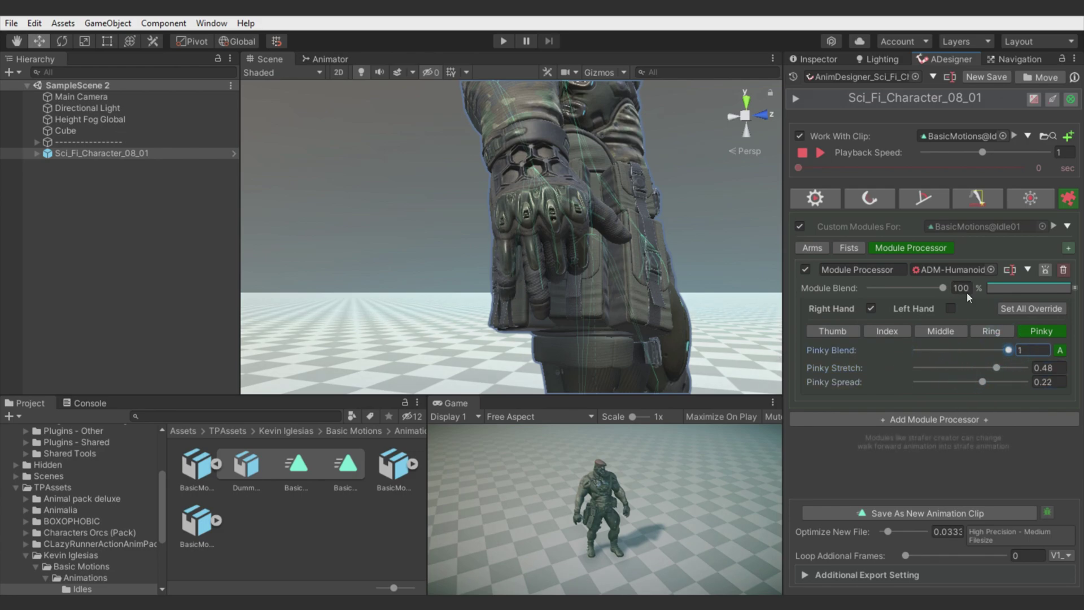
{"action": "left_click", "coordinate": [1060, 350]}
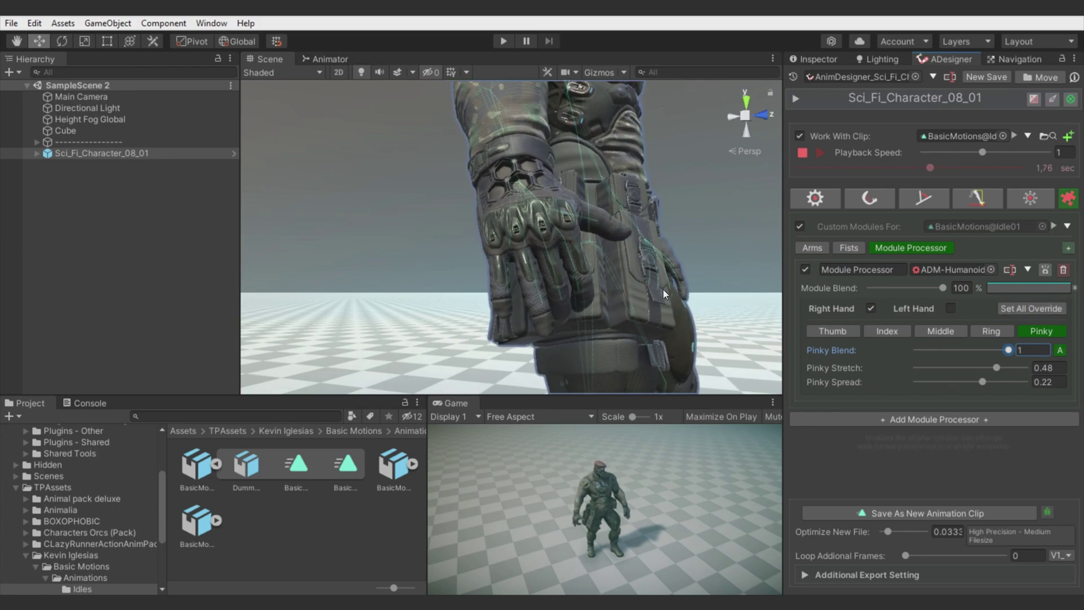
- Add a midway dip to the fingers module's blend curve during playback and enable the left hand
{"action": "left_click_drag", "start_coordinate": [673, 288], "coordinate": [516, 302], "text": "alt"}
{"action": "scroll", "coordinate": [516, 303], "scroll_direction": "down", "scroll_amount": 5}
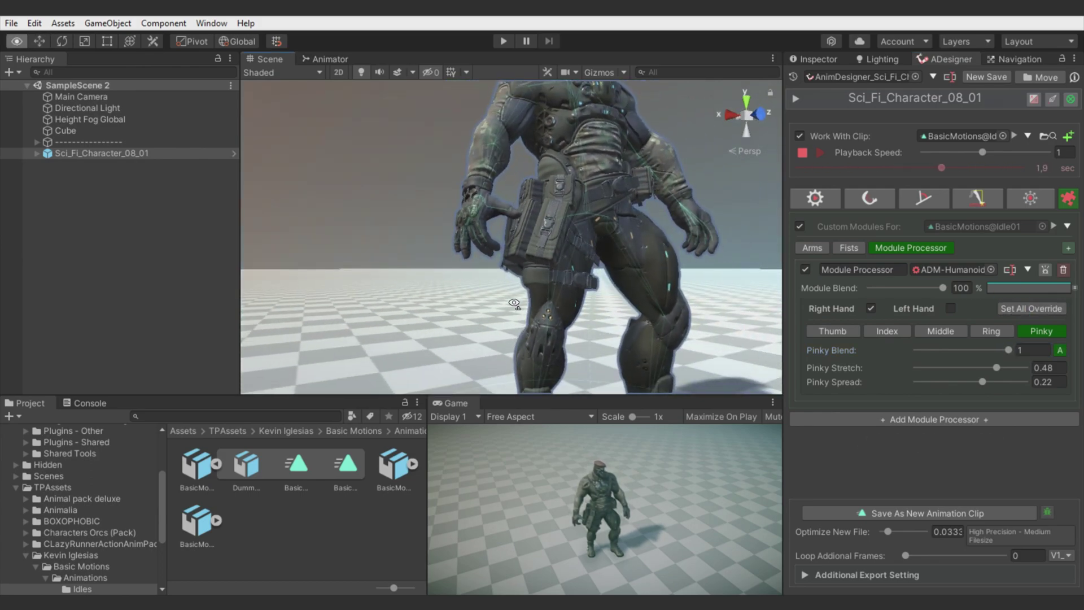
{"action": "left_click", "coordinate": [1011, 288]}
{"action": "double_click", "coordinate": [908, 310]}
{"action": "left_click_drag", "start_coordinate": [908, 310], "coordinate": [896, 388]}
{"action": "left_click", "coordinate": [1071, 273]}
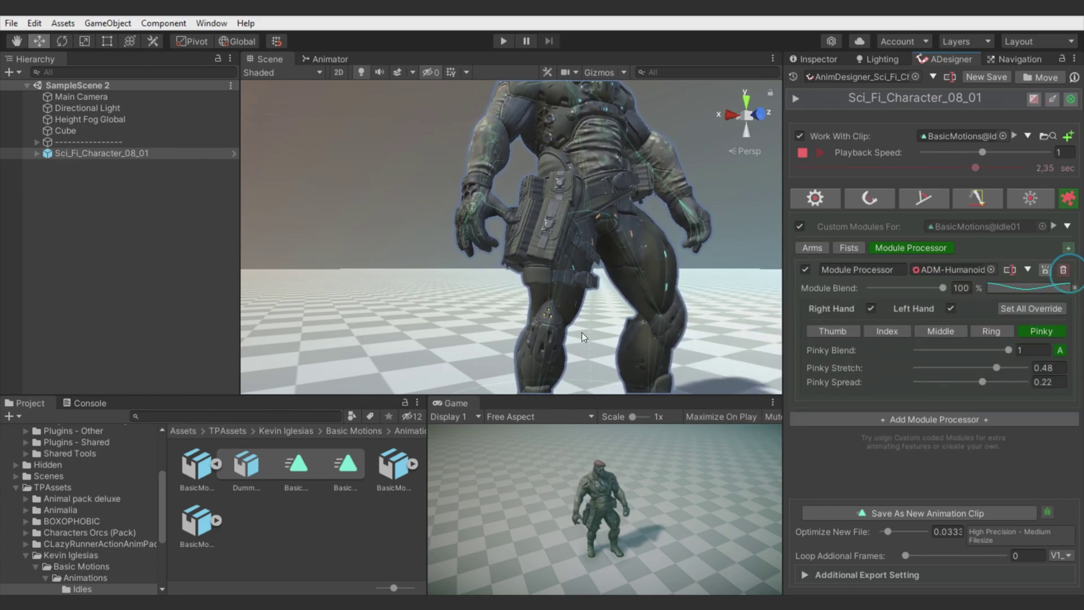
- Rename the fingers module processor to Fingers, disable it and stop the clip playback
{"action": "left_click", "coordinate": [842, 270]}
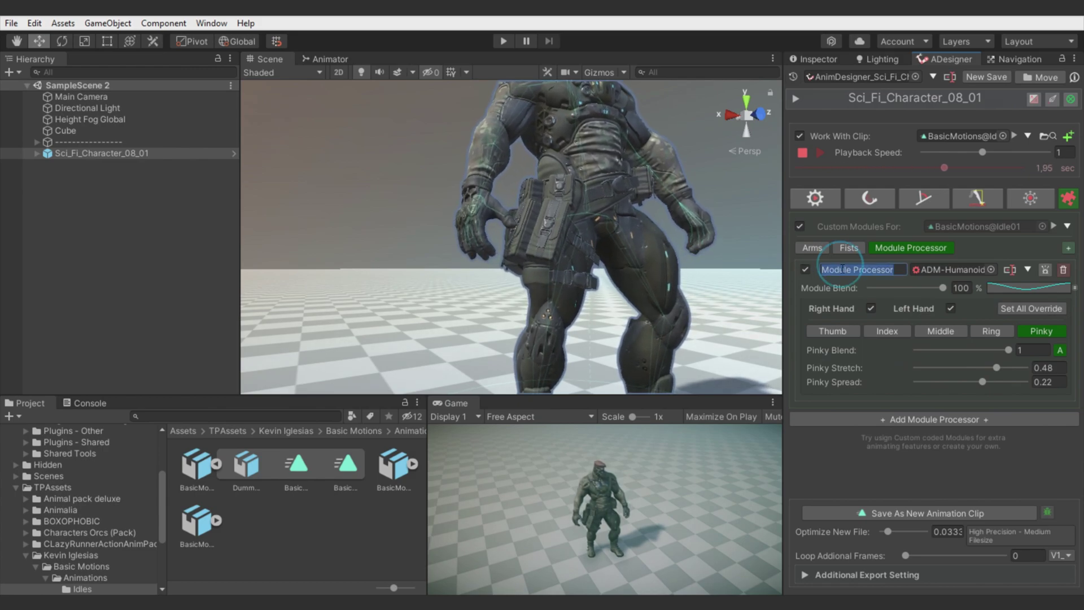
{"action": "type", "text": "Fingers"}
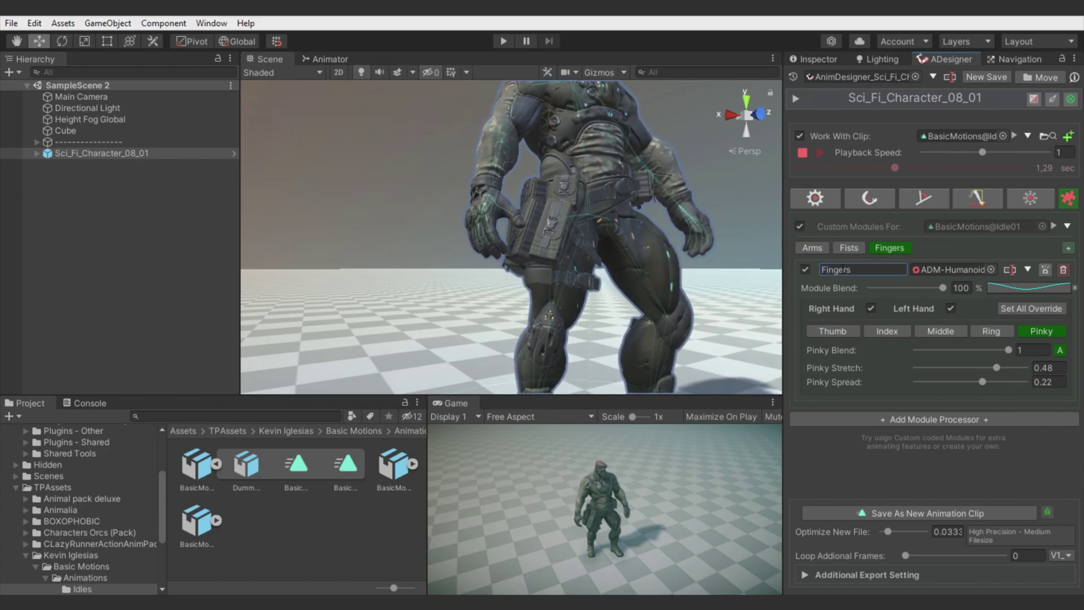
{"action": "left_click", "coordinate": [805, 270]}
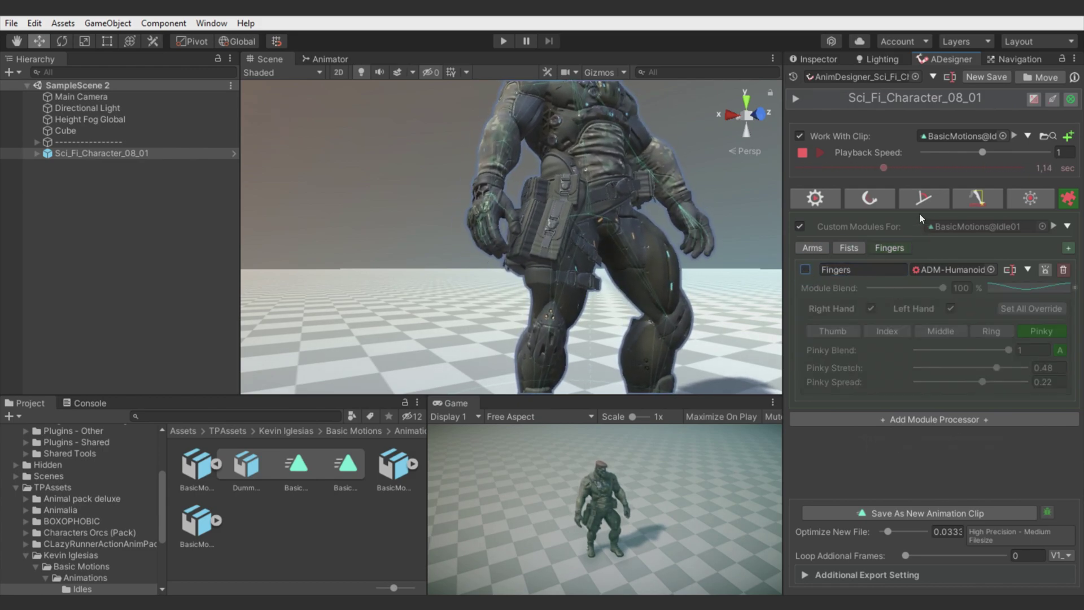
{"action": "left_click", "coordinate": [802, 153]}
- Add a custom module processor using the humanoid Head Poser and frame the character's head
{"action": "left_click", "coordinate": [936, 252]}
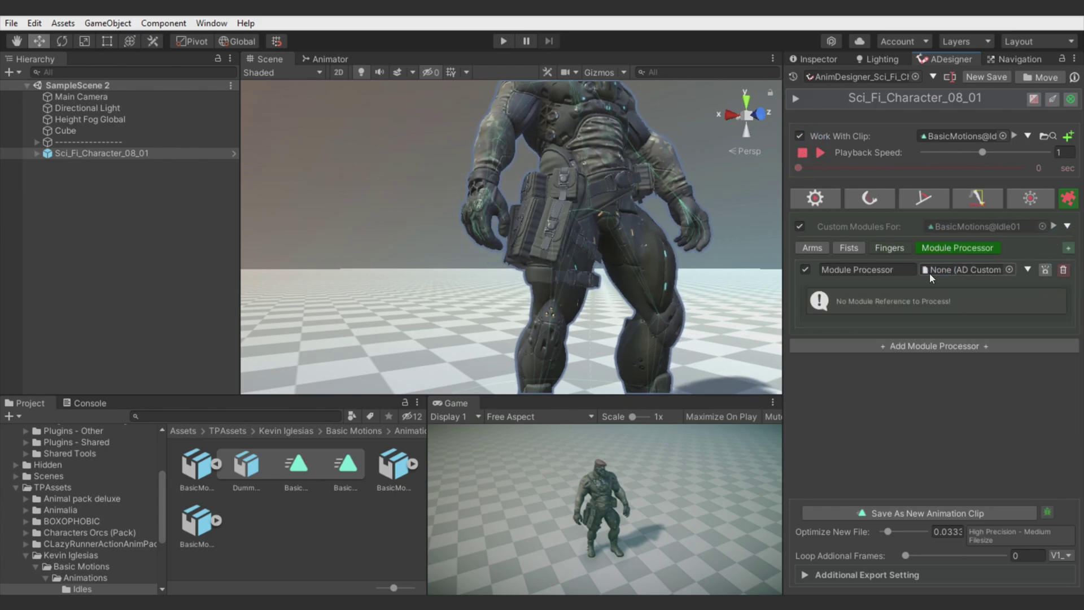
{"action": "left_click", "coordinate": [1027, 270]}
{"action": "left_click", "coordinate": [1009, 308]}
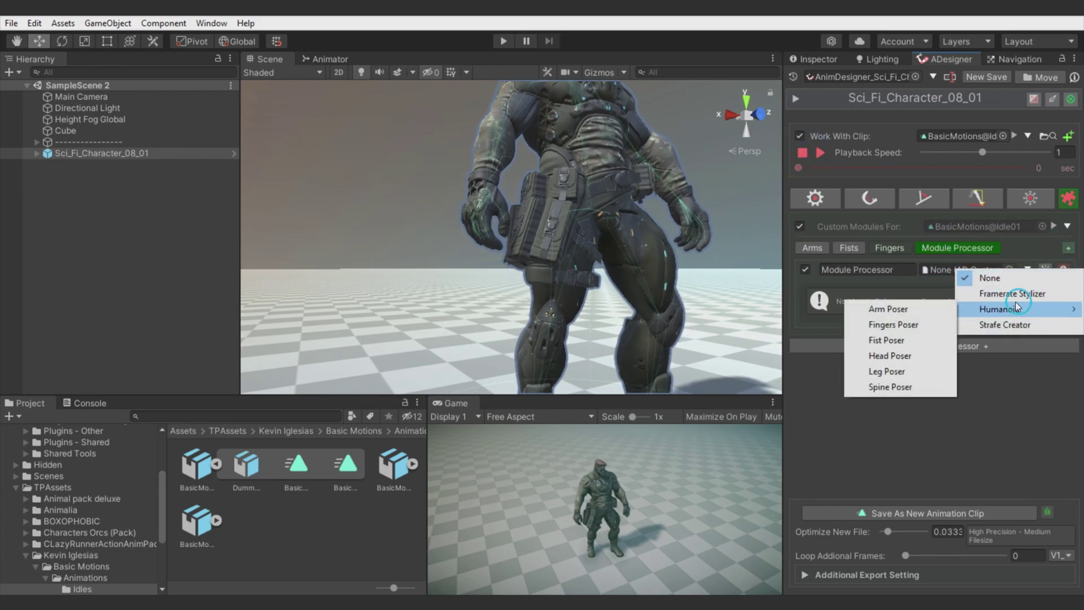
{"action": "left_click", "coordinate": [891, 356]}
{"action": "mouse_move", "coordinate": [557, 243]}
{"action": "right_mouse_down"}
{"action": "mouse_move", "coordinate": [542, 283]}
{"action": "mouse_move", "coordinate": [538, 249]}
{"action": "right_mouse_up"}
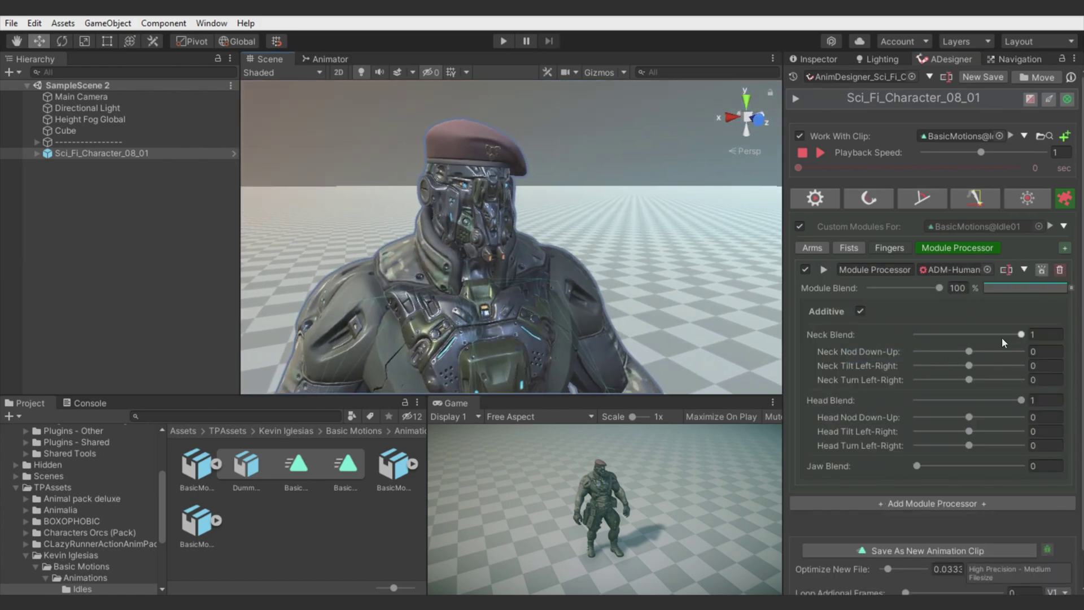
- Pose the neck with Nod -0.14, Tilt 0.07 and Turn -0.16, and the head with Nod 0.31, Tilt -0.49 and Turn -0.53
{"action": "left_click_drag", "start_coordinate": [969, 352], "coordinate": [960, 379]}
{"action": "mouse_move", "coordinate": [969, 417]}
{"action": "left_mouse_down"}
{"action": "mouse_move", "coordinate": [939, 417]}
{"action": "mouse_move", "coordinate": [986, 417]}
{"action": "left_mouse_up"}
{"action": "left_click_drag", "start_coordinate": [969, 431], "coordinate": [941, 445]}
{"action": "mouse_move", "coordinate": [939, 288]}
{"action": "left_mouse_down"}
{"action": "mouse_move", "coordinate": [836, 297]}
{"action": "mouse_move", "coordinate": [952, 296]}
{"action": "left_mouse_up"}
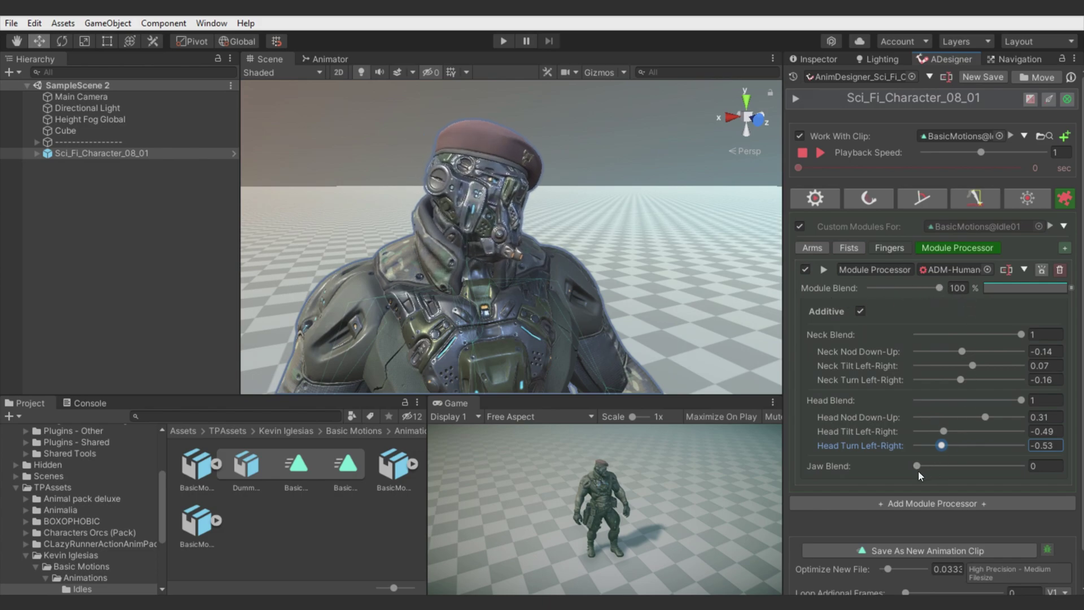
- Raise the head poser's Jaw Blend and adjust Jaw Close and Jaw Left-Right on the Costalmed orc
{"action": "left_click_drag", "start_coordinate": [917, 467], "coordinate": [949, 467]}
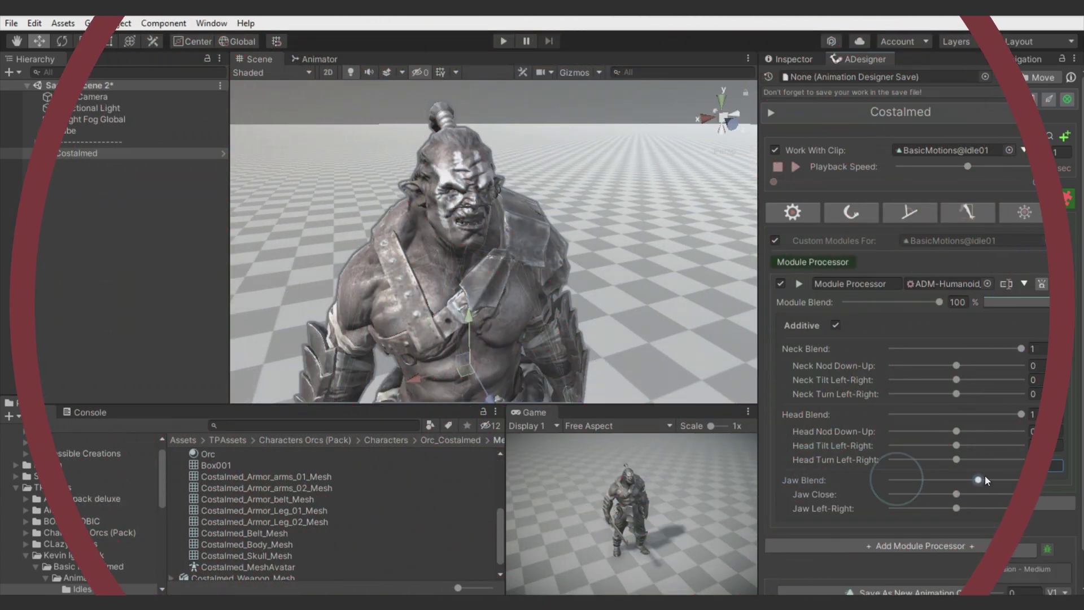
{"action": "mouse_move", "coordinate": [956, 494]}
{"action": "left_mouse_down"}
{"action": "mouse_move", "coordinate": [1021, 494]}
{"action": "mouse_move", "coordinate": [965, 486]}
{"action": "mouse_move", "coordinate": [984, 486]}
{"action": "mouse_move", "coordinate": [938, 502]}
{"action": "mouse_move", "coordinate": [955, 508]}
{"action": "left_mouse_up"}
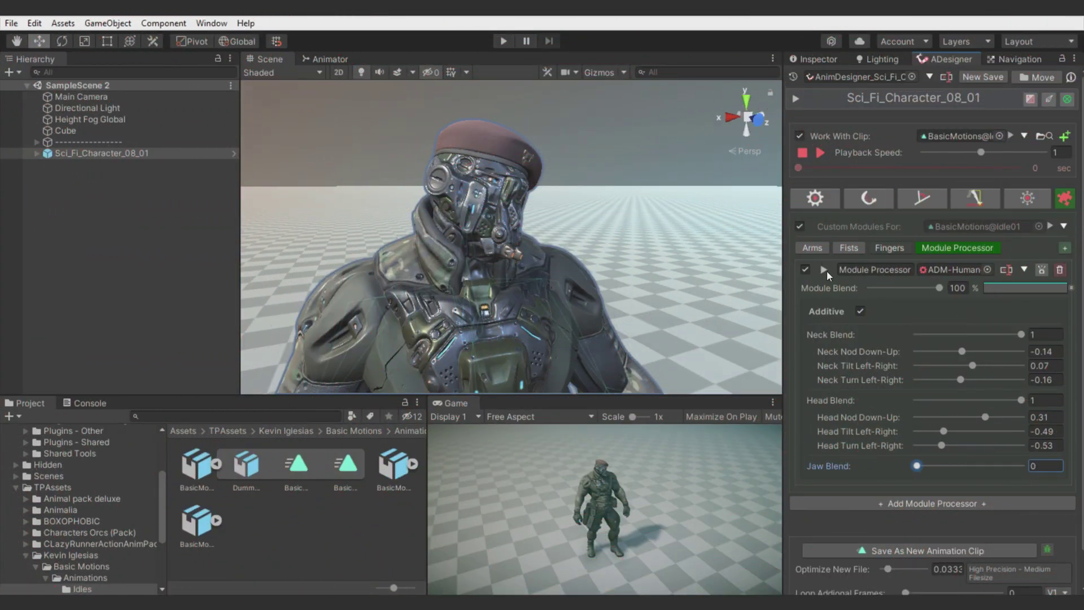
- Set the left eye's X control to 0.55 in the sci-fi character's head module and collapse the extra settings
{"action": "left_click", "coordinate": [825, 270]}
{"action": "left_click", "coordinate": [885, 319]}
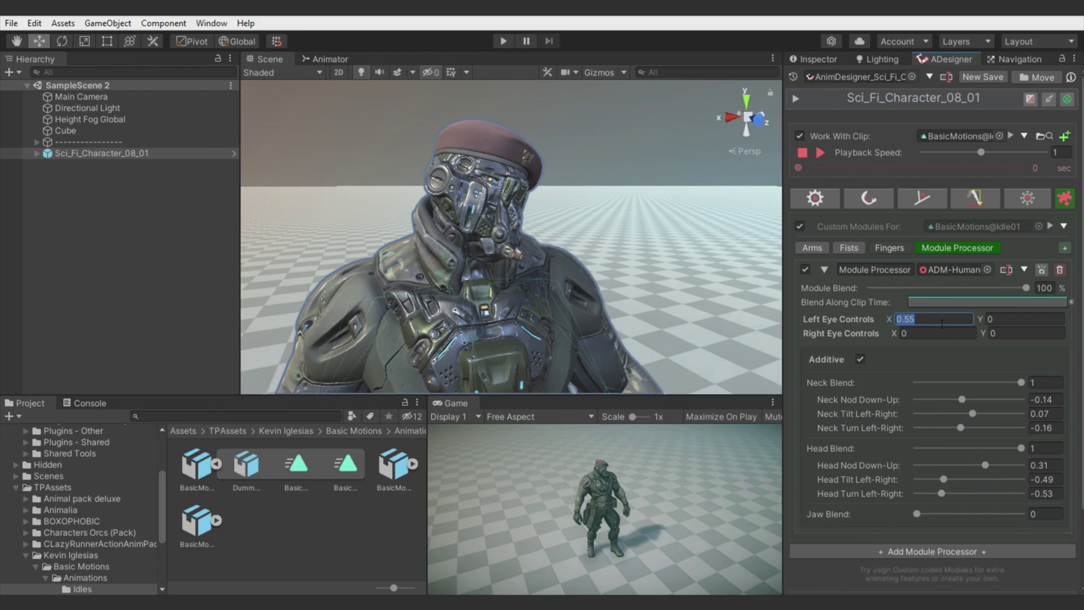
{"action": "left_click", "coordinate": [825, 269]}
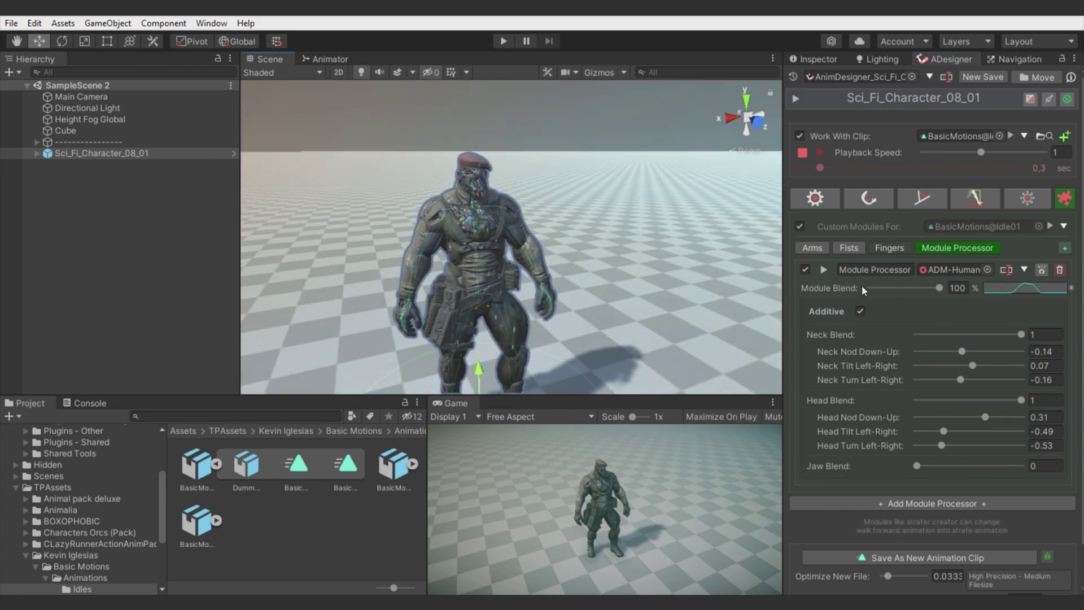
- Compare the clip with the head module on and off, leave it disabled and rename its processor to Head
{"action": "left_click", "coordinate": [806, 270]}
{"action": "left_click", "coordinate": [806, 270]}
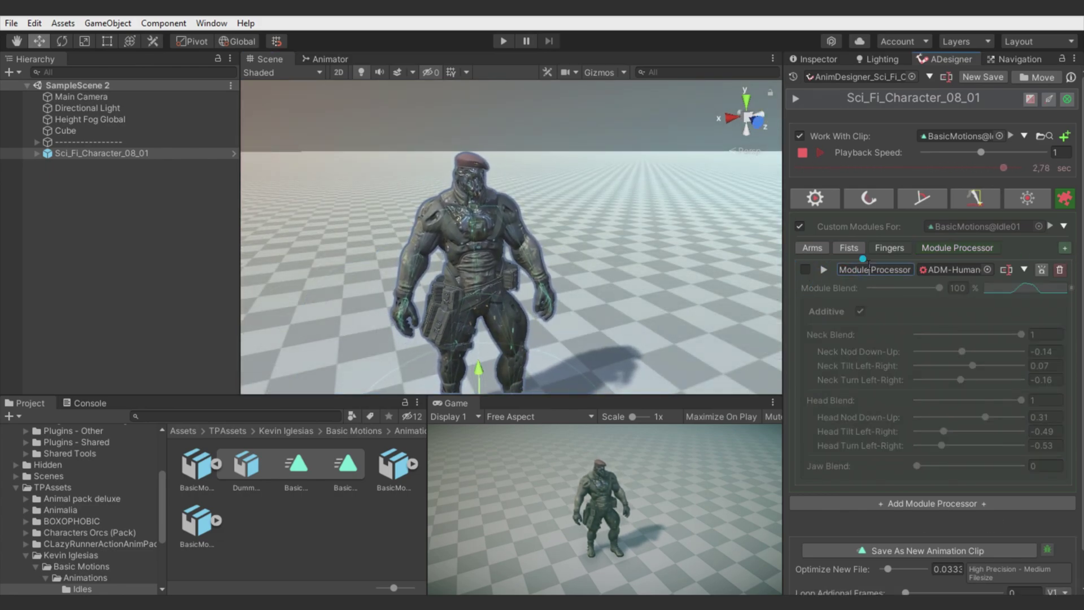
{"action": "key", "text": "ctrl+a"}
{"action": "type", "text": "Head"}
- Add another custom module processor and assign the humanoid Leg Poser to it
{"action": "left_click", "coordinate": [1065, 248]}
{"action": "left_click", "coordinate": [990, 248]}
{"action": "left_click", "coordinate": [990, 248]}
{"action": "left_click", "coordinate": [1029, 269]}
{"action": "mouse_move", "coordinate": [1011, 310]}
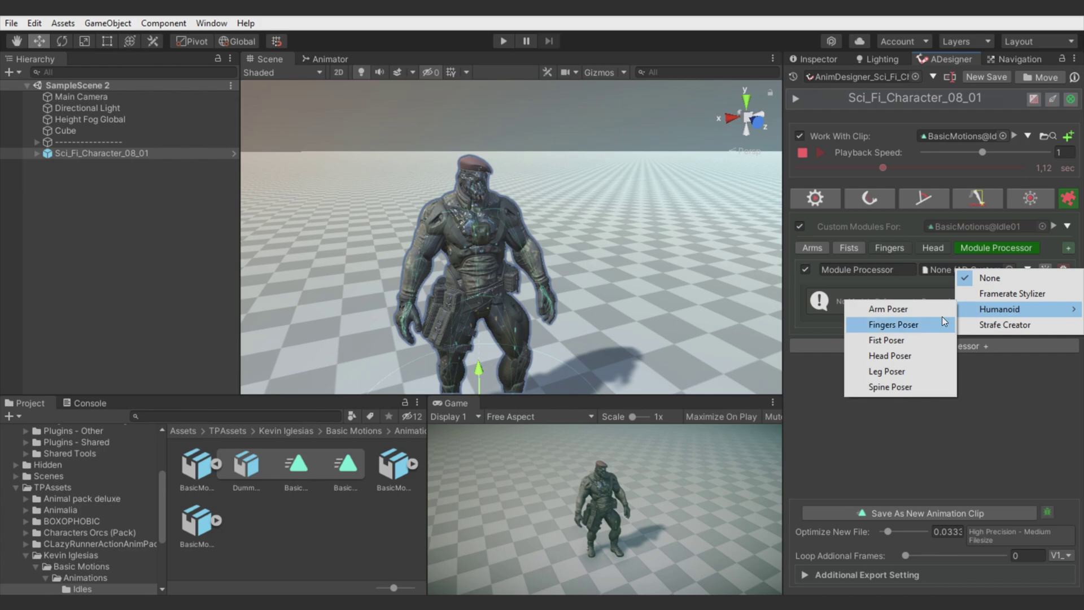
{"action": "left_click", "coordinate": [887, 371]}
- Bring the whole character into view, stop the clip playback and set the right leg's Upper Leg Front-Back to -0.84
{"action": "left_click_drag", "start_coordinate": [593, 243], "coordinate": [599, 270], "text": "alt"}
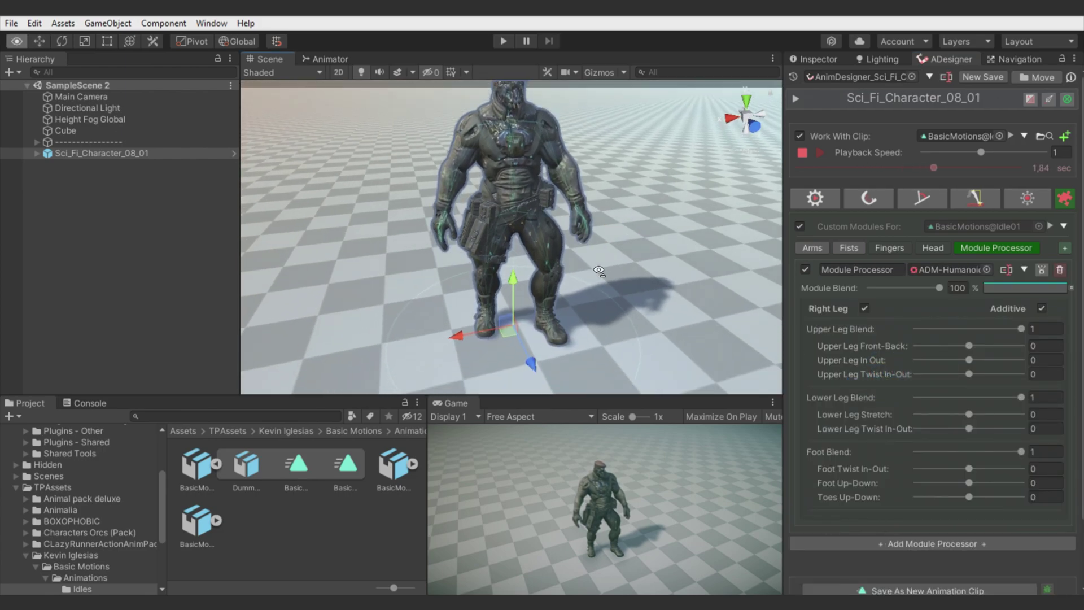
{"action": "key", "text": "s"}
{"action": "right_click_drag", "start_coordinate": [599, 269], "coordinate": [622, 266]}
{"action": "left_click", "coordinate": [814, 153]}
{"action": "left_click", "coordinate": [814, 153]}
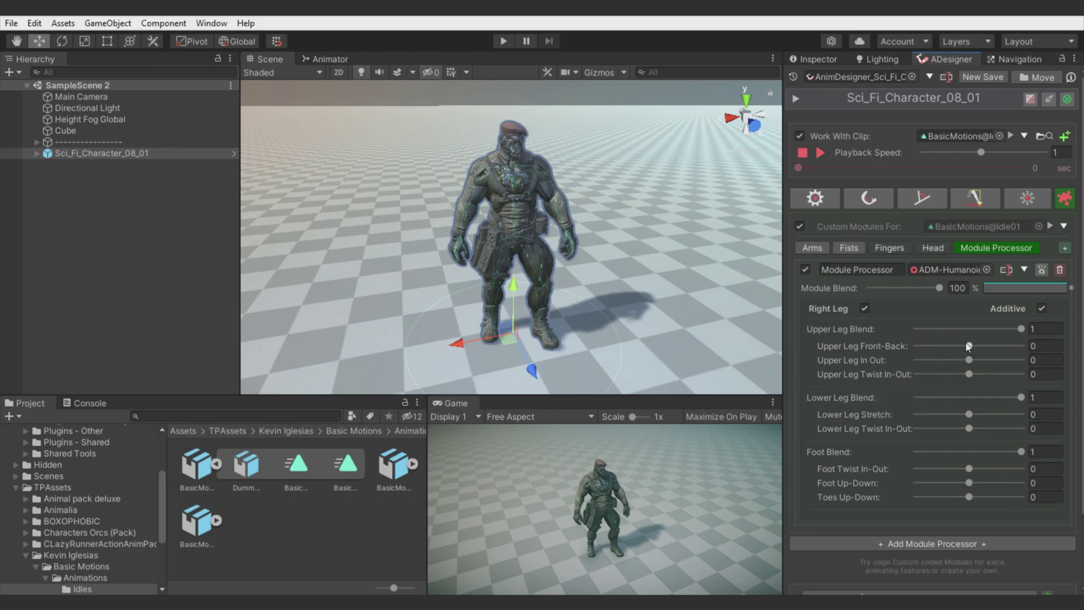
{"action": "left_click_drag", "start_coordinate": [967, 345], "coordinate": [921, 347]}
- Turn off the IK configuration for the idle clip and return to its custom modules
{"action": "left_click", "coordinate": [960, 199]}
{"action": "left_click", "coordinate": [801, 225]}
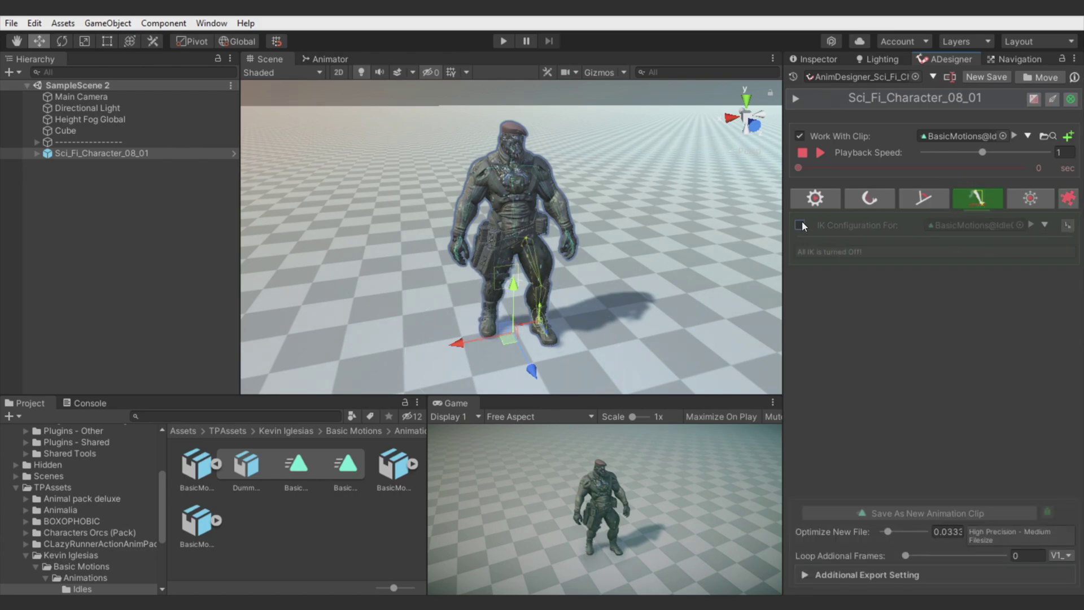
{"action": "left_click", "coordinate": [1069, 199]}
- Set Upper Leg In Out to -0.05 and Twist In-Out to 0.08, comparing the pose with Additive off and on during playback
{"action": "left_click_drag", "start_coordinate": [966, 350], "coordinate": [974, 374]}
{"action": "left_click", "coordinate": [1042, 308]}
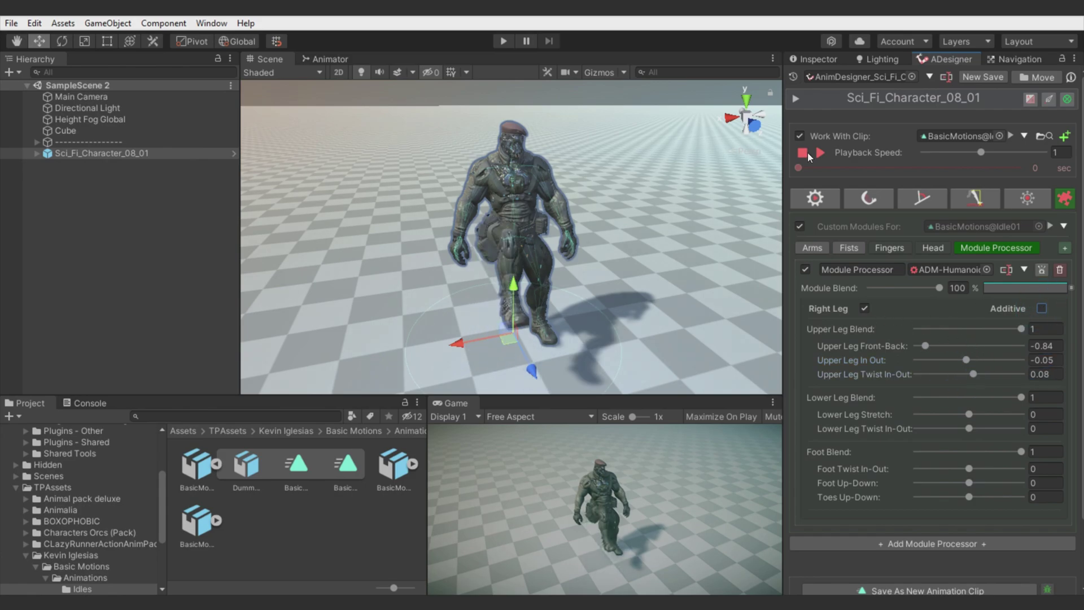
{"action": "left_click", "coordinate": [820, 153]}
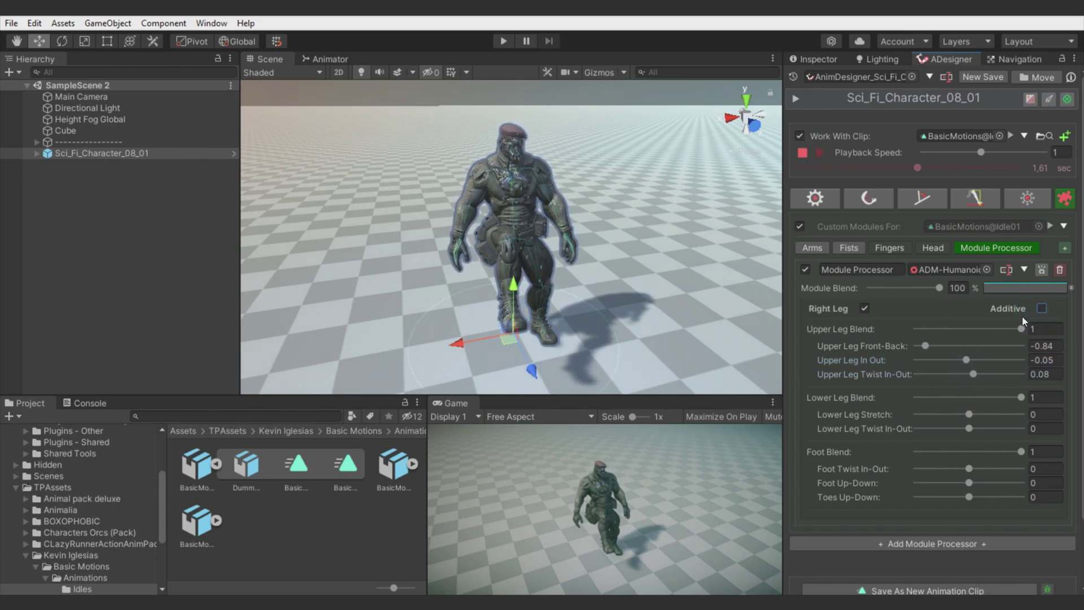
{"action": "left_click", "coordinate": [1043, 309]}
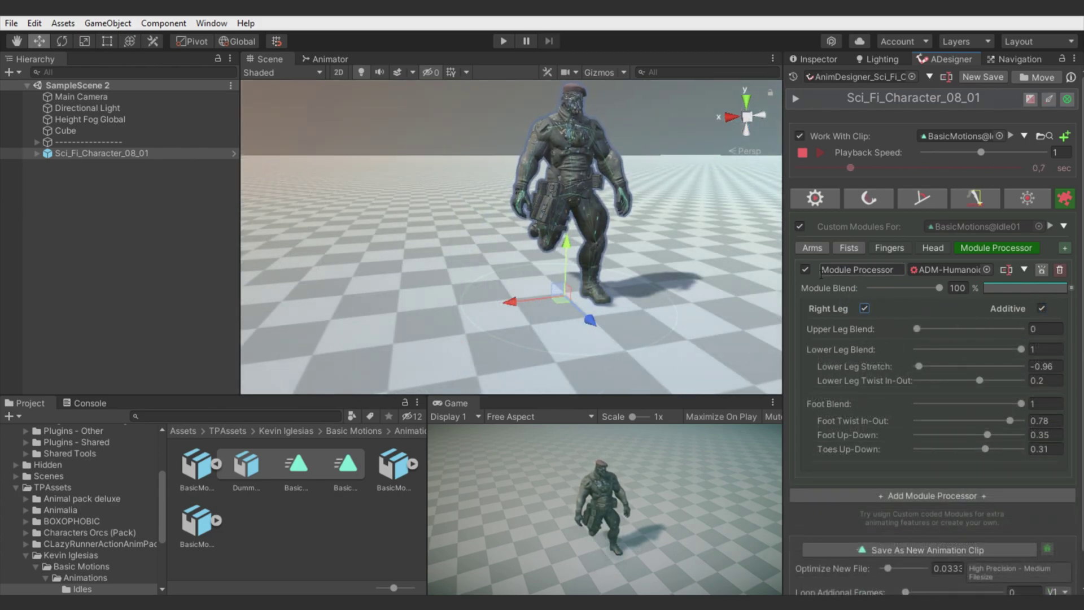
- Disable the leg poser module and rename its processor to Leg
{"action": "left_click", "coordinate": [805, 270]}
{"action": "left_click", "coordinate": [896, 273]}
{"action": "type", "text": "Leg"}
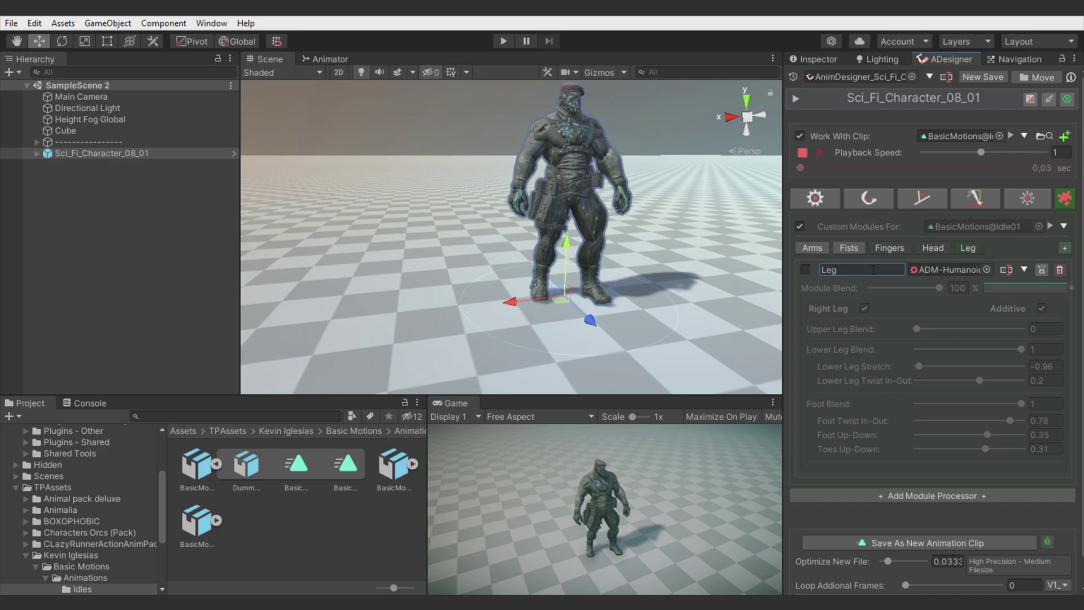
- Add another custom module processor and assign the humanoid Spine Poser to it
{"action": "left_click", "coordinate": [975, 249]}
{"action": "left_click", "coordinate": [1065, 248]}
{"action": "left_click", "coordinate": [1017, 249]}
{"action": "left_click", "coordinate": [1045, 270]}
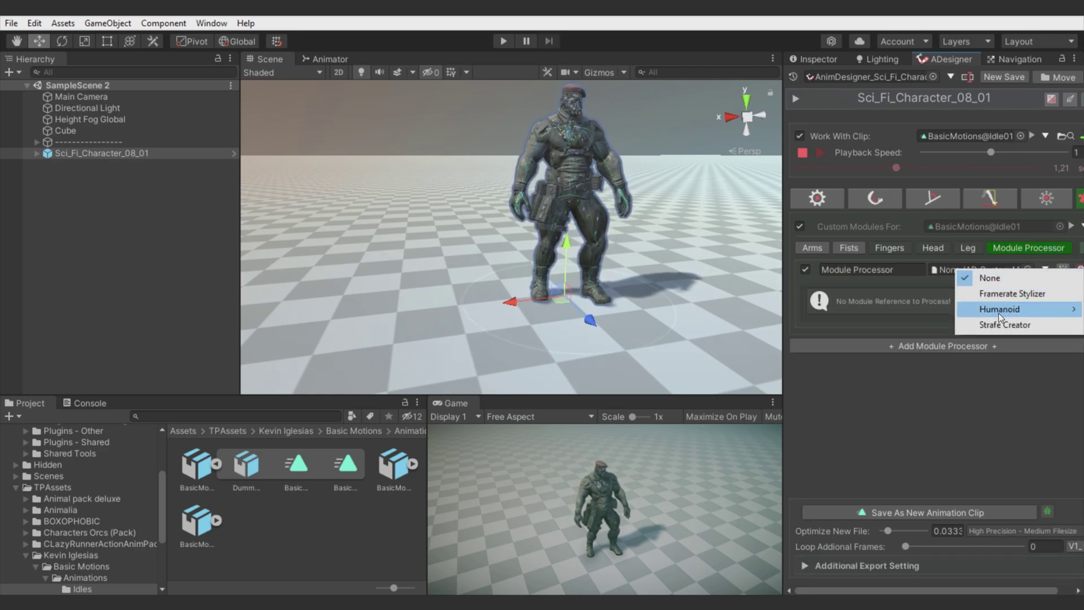
{"action": "mouse_move", "coordinate": [1002, 310]}
{"action": "left_click", "coordinate": [898, 386]}
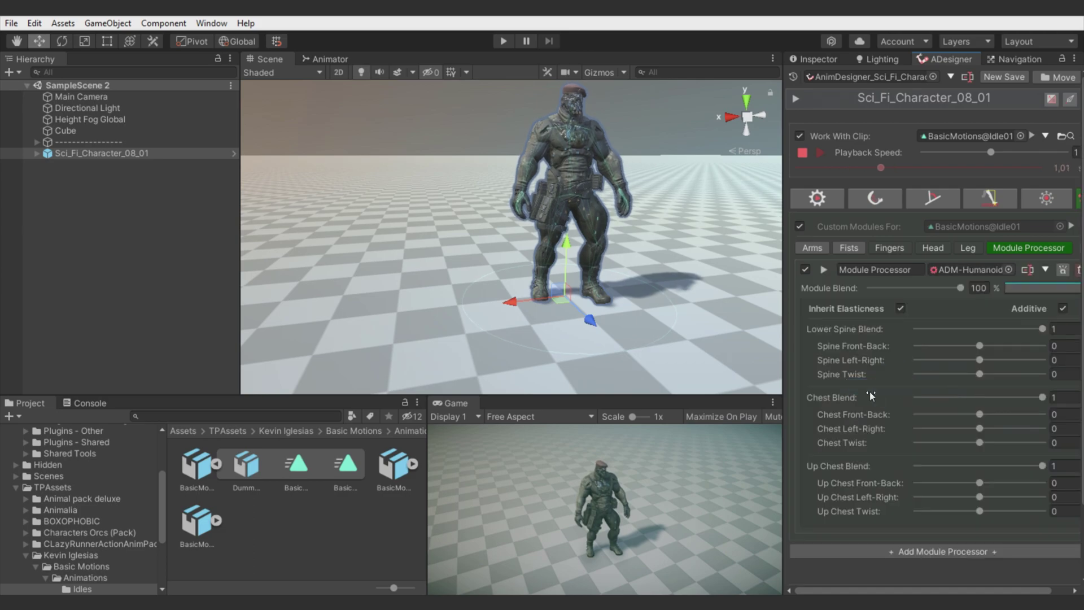
- Widen the Animation Designer panel, stop the clip playback and reframe the character
{"action": "left_click_drag", "start_coordinate": [785, 329], "coordinate": [754, 331]}
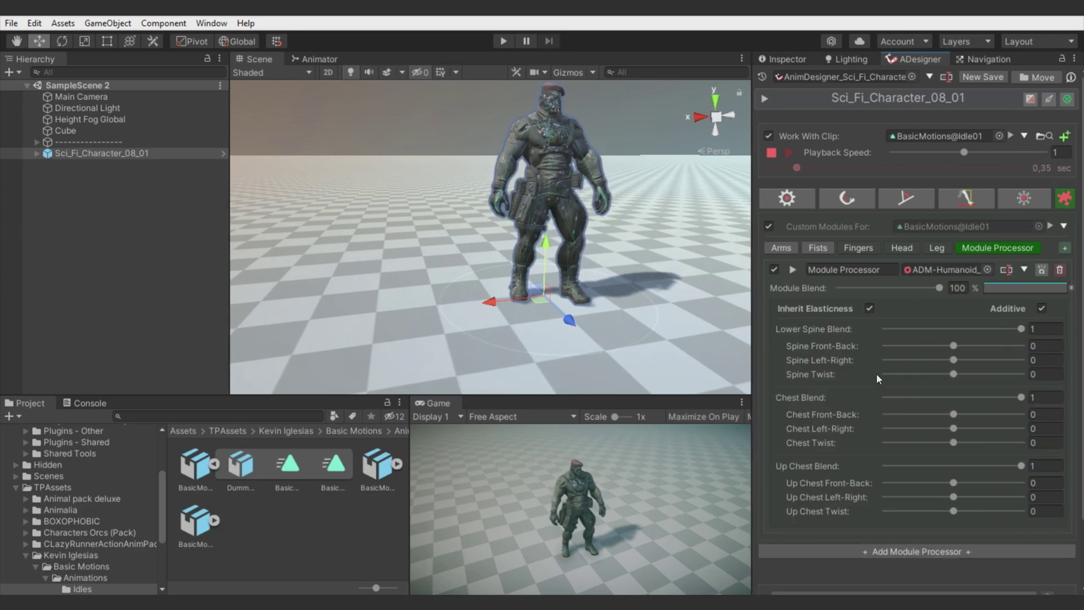
{"action": "left_click", "coordinate": [773, 153]}
{"action": "scroll", "coordinate": [794, 367], "scroll_direction": "down", "scroll_amount": 1}
{"action": "middle_click_drag", "start_coordinate": [573, 230], "coordinate": [550, 257]}
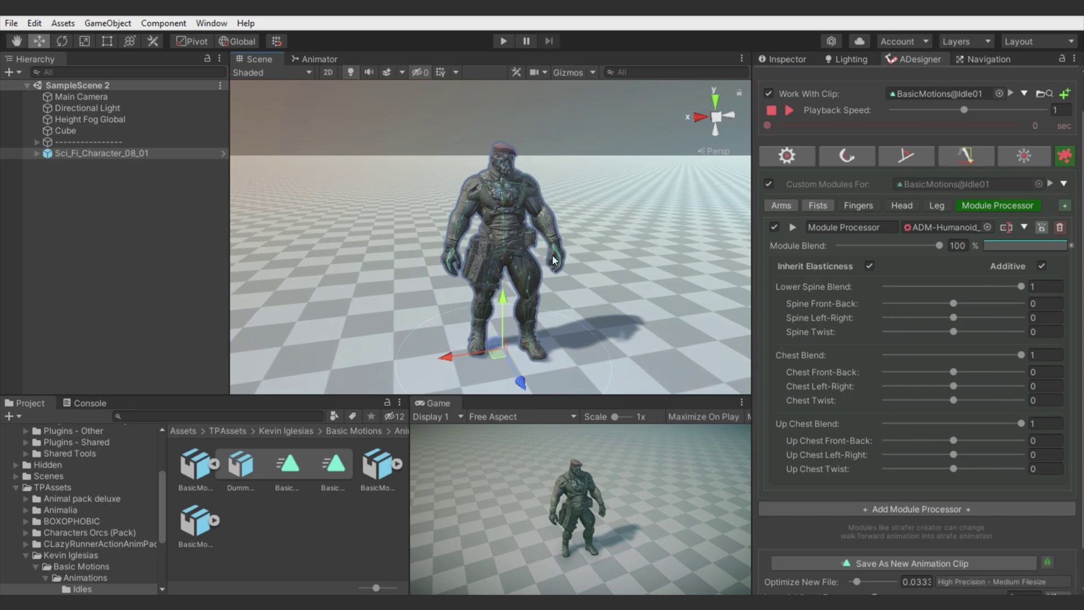
{"action": "right_click_drag", "start_coordinate": [569, 287], "coordinate": [581, 288]}
- Turn the idle clip's IK configuration back on, review the right and left leg IK, and return to the custom modules
{"action": "left_click", "coordinate": [982, 196]}
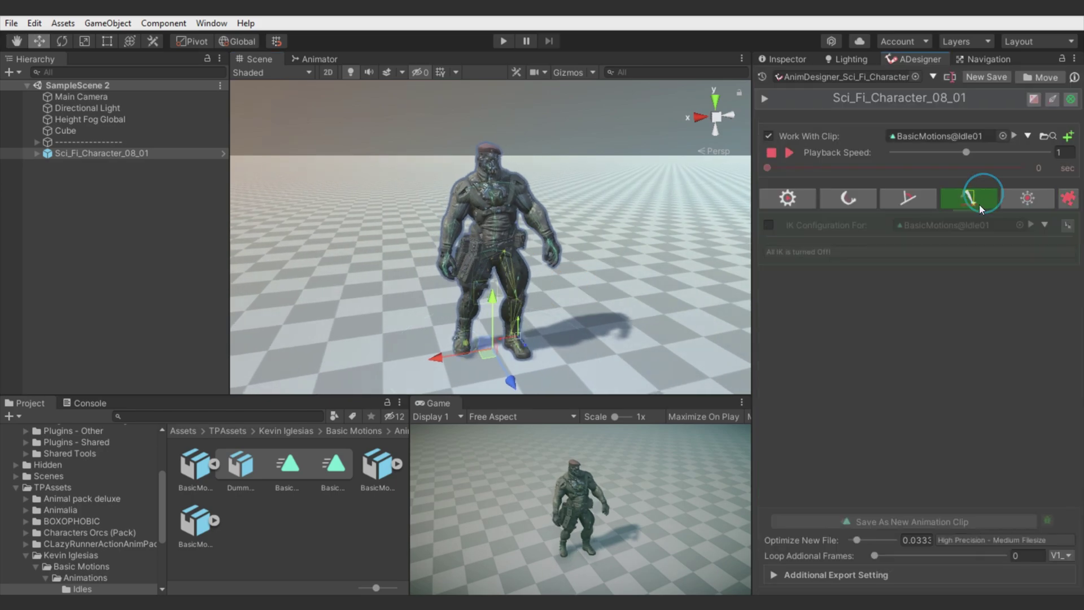
{"action": "left_click", "coordinate": [768, 224]}
{"action": "left_click", "coordinate": [1010, 252]}
{"action": "left_click", "coordinate": [964, 252]}
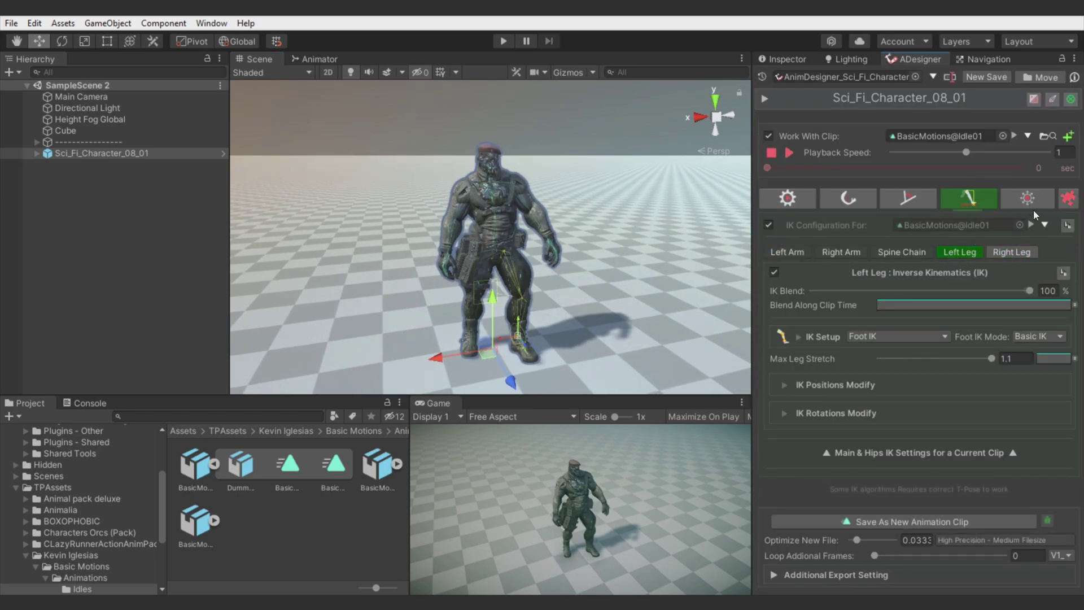
{"action": "left_click", "coordinate": [1067, 198]}
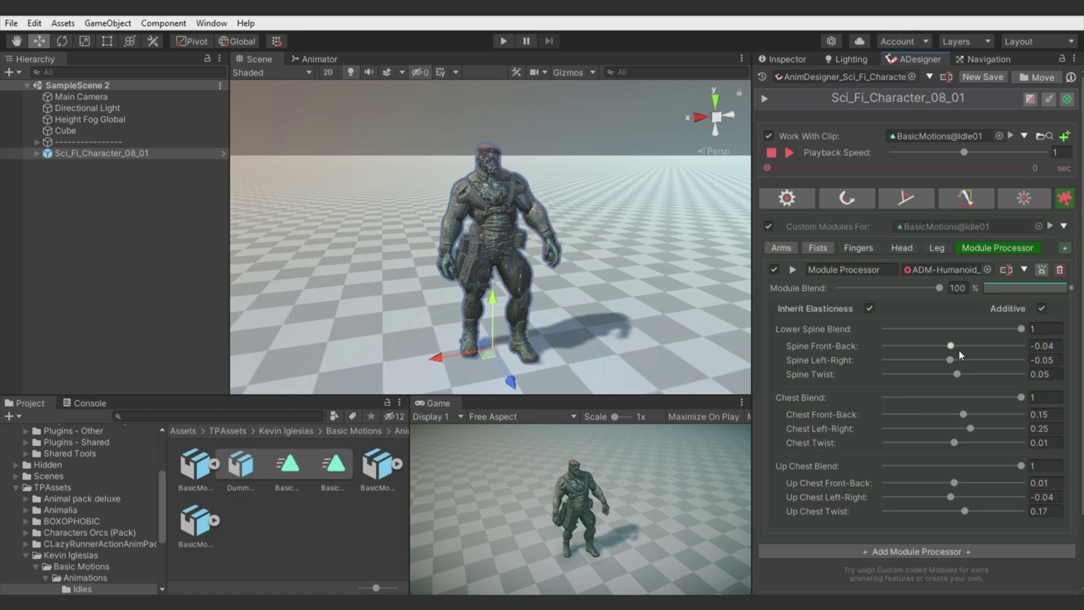
- Set Spine Front-Back to 0.03, Left-Right to 0.05 and Twist to 0.06, and adjust the chest's Front-Back and Left-Right bend
{"action": "mouse_move", "coordinate": [951, 346]}
{"action": "left_mouse_down"}
{"action": "mouse_move", "coordinate": [962, 346]}
{"action": "mouse_move", "coordinate": [952, 361]}
{"action": "mouse_move", "coordinate": [988, 361]}
{"action": "mouse_move", "coordinate": [887, 364]}
{"action": "mouse_move", "coordinate": [956, 367]}
{"action": "left_mouse_up"}
{"action": "left_click", "coordinate": [956, 376]}
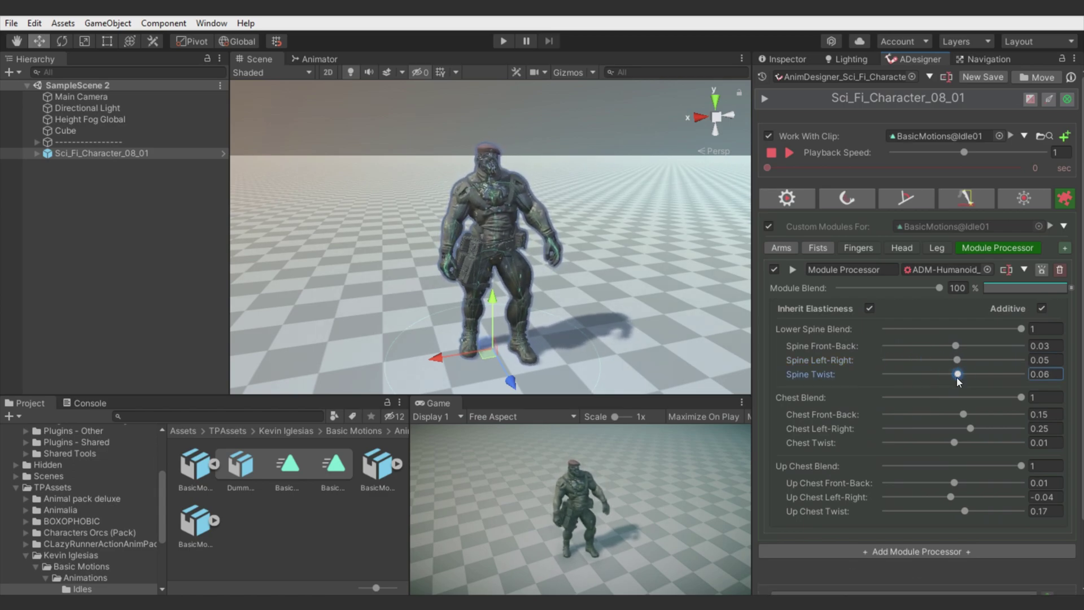
{"action": "mouse_move", "coordinate": [959, 415]}
{"action": "left_mouse_down"}
{"action": "mouse_move", "coordinate": [971, 415]}
{"action": "mouse_move", "coordinate": [950, 417]}
{"action": "mouse_move", "coordinate": [955, 429]}
{"action": "left_mouse_up"}
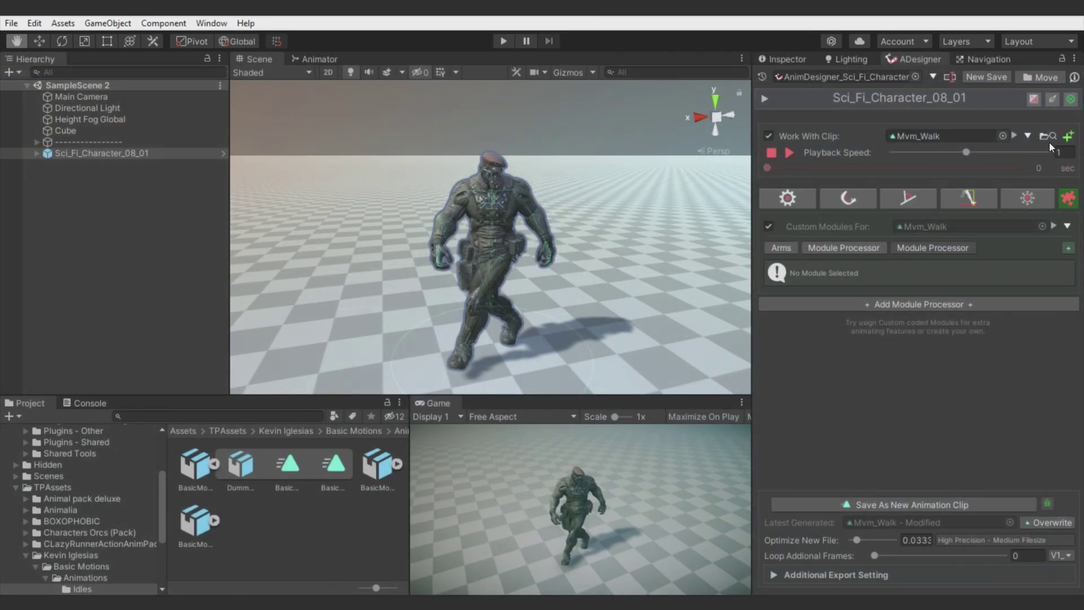
- Switch the Mvm_Walk clip to its Version 1 design and enable Humanoid IK in its additional settings
{"action": "left_click", "coordinate": [1066, 135]}
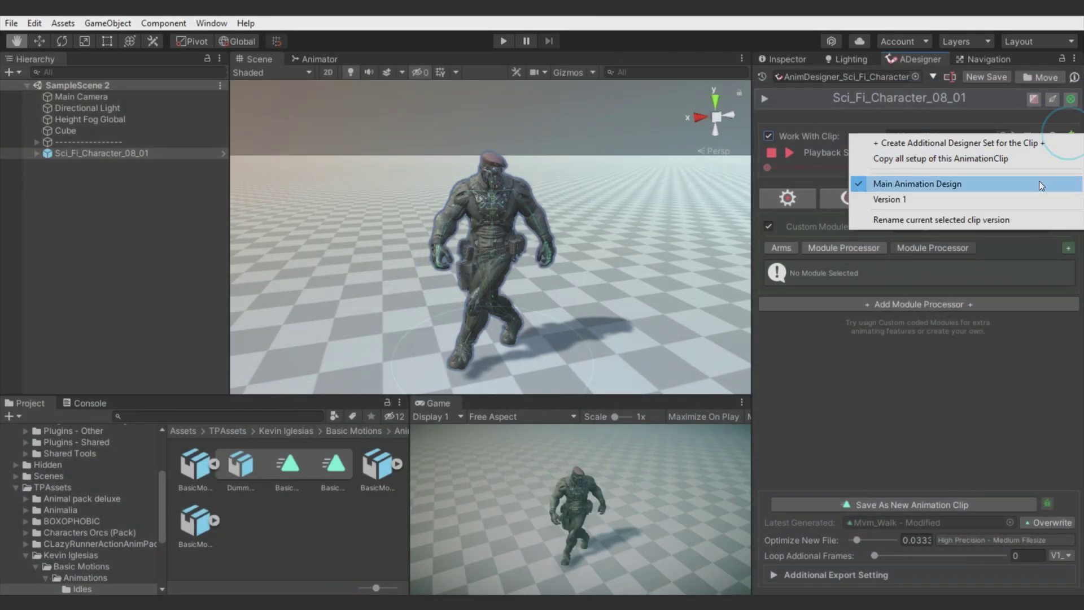
{"action": "left_click", "coordinate": [958, 202]}
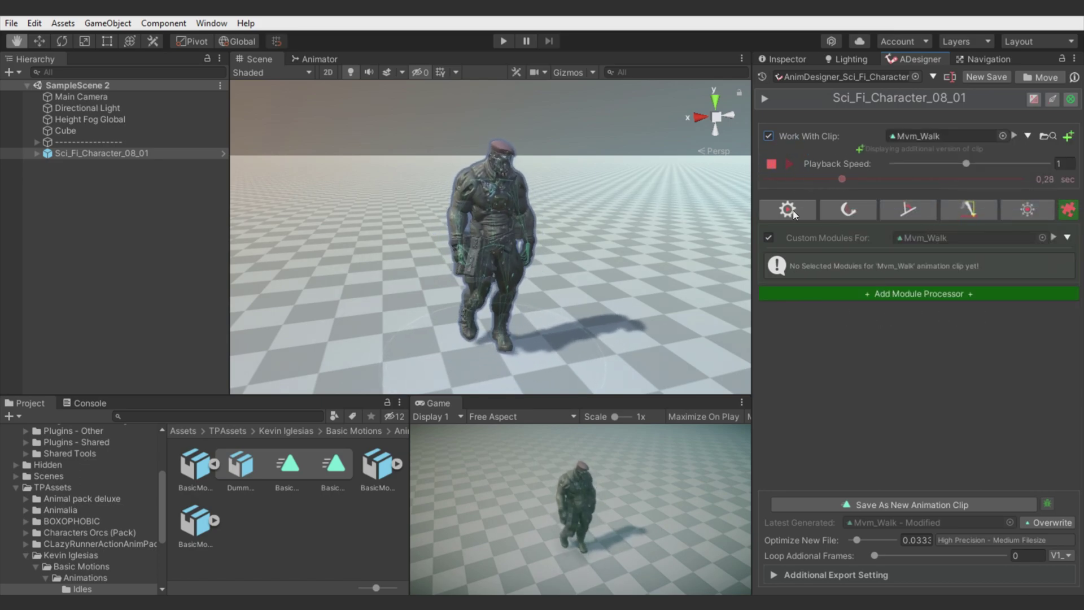
{"action": "left_click", "coordinate": [788, 210]}
{"action": "left_click", "coordinate": [788, 364]}
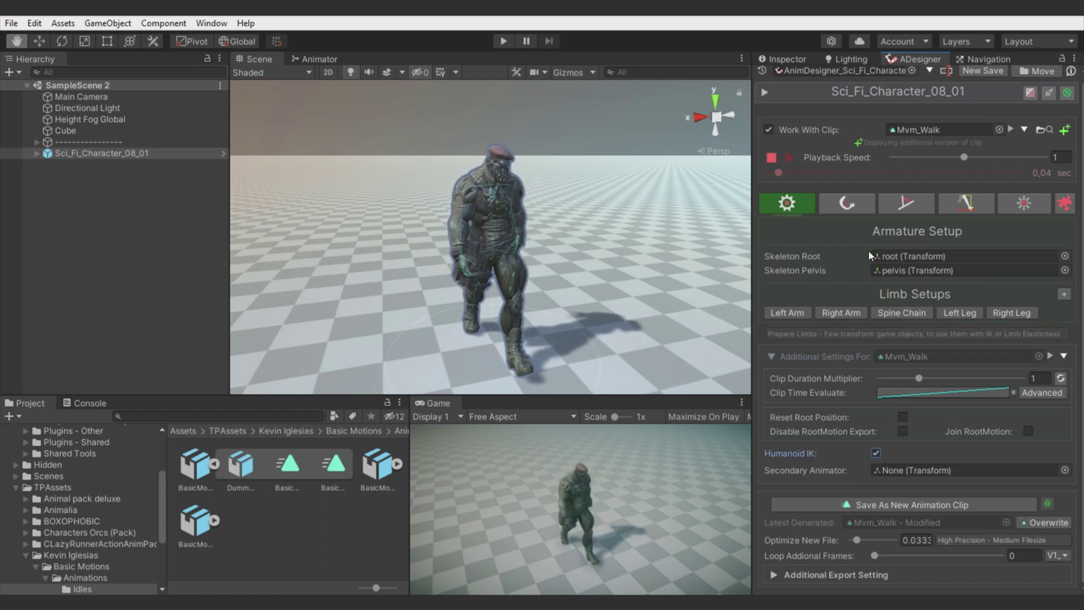
- Check the walk clip's IK configuration, add a custom module processor named Strafer and assign the Strafe Creator to it
{"action": "left_click", "coordinate": [966, 204]}
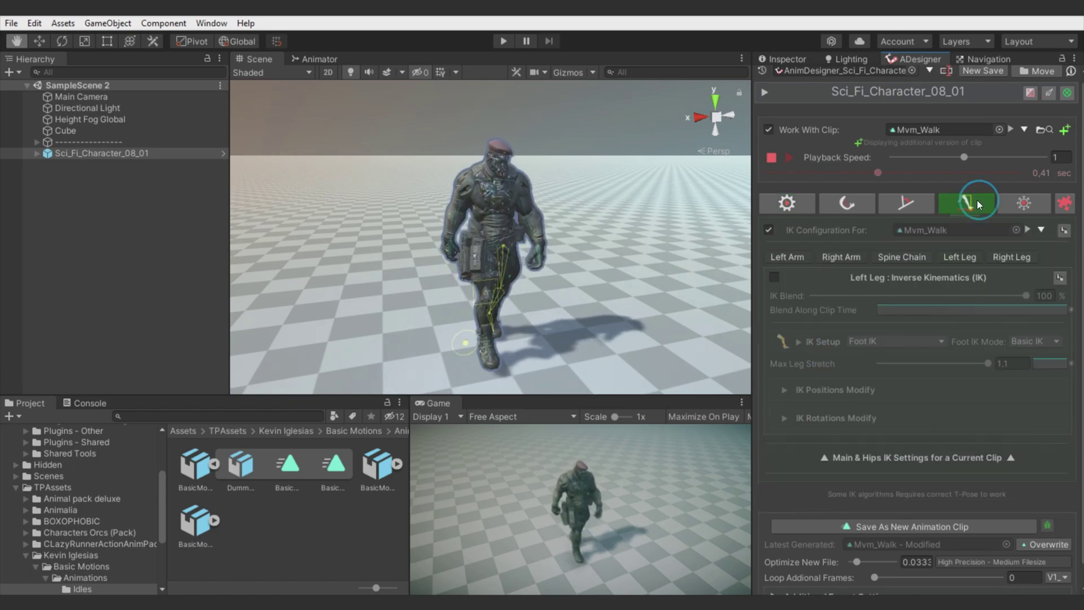
{"action": "left_click", "coordinate": [1065, 204]}
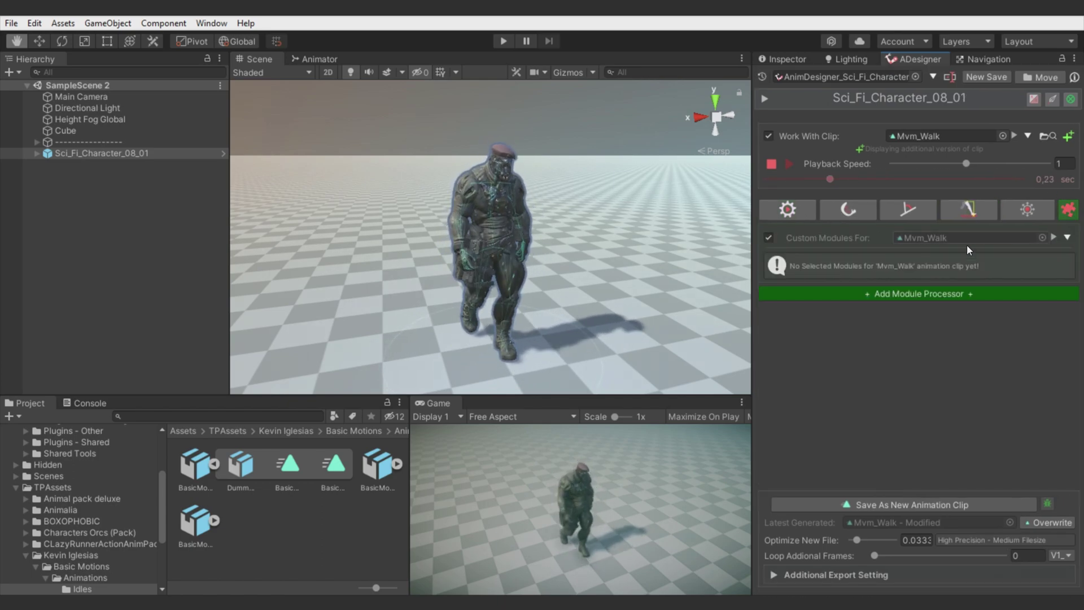
{"action": "left_click", "coordinate": [808, 296]}
{"action": "type", "text": "Strafer"}
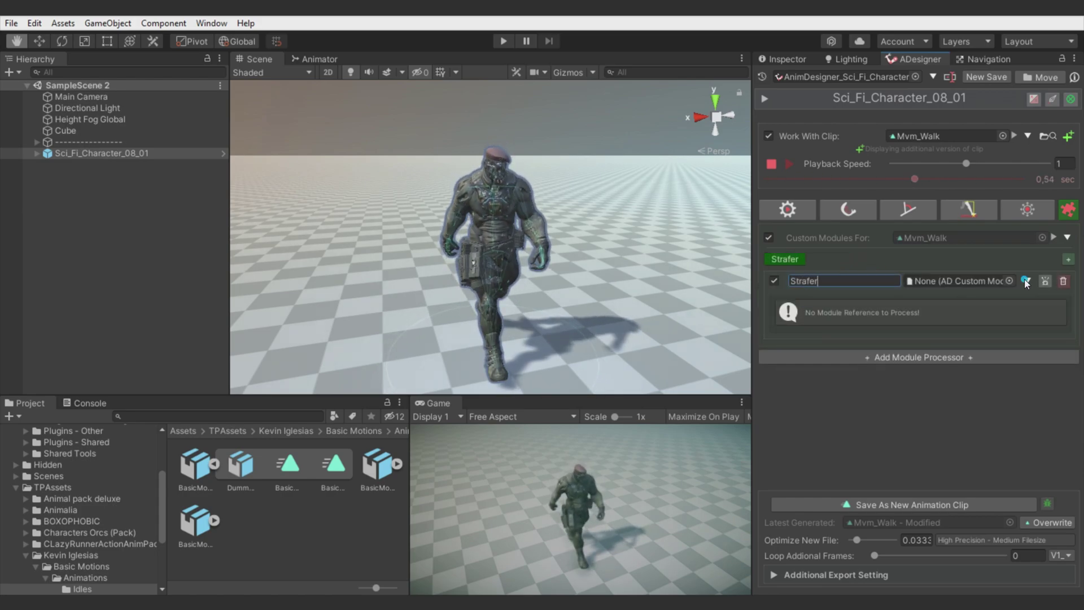
{"action": "left_click", "coordinate": [1026, 282]}
{"action": "left_click", "coordinate": [1018, 337]}
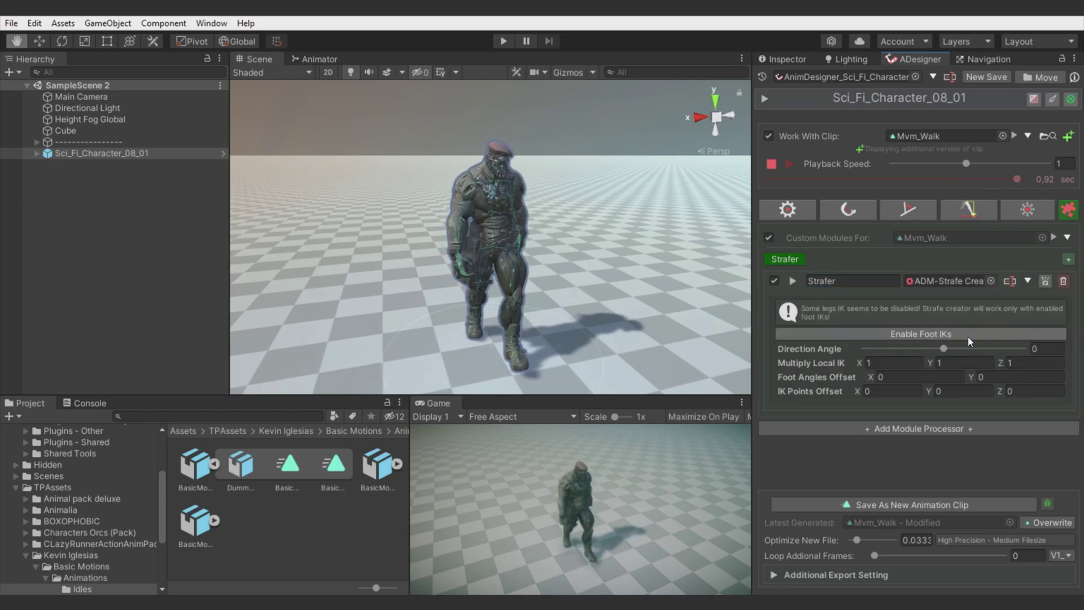
- Enable the foot IKs for the Strafer module and set its Direction Angle to 90
{"action": "left_click", "coordinate": [949, 334]}
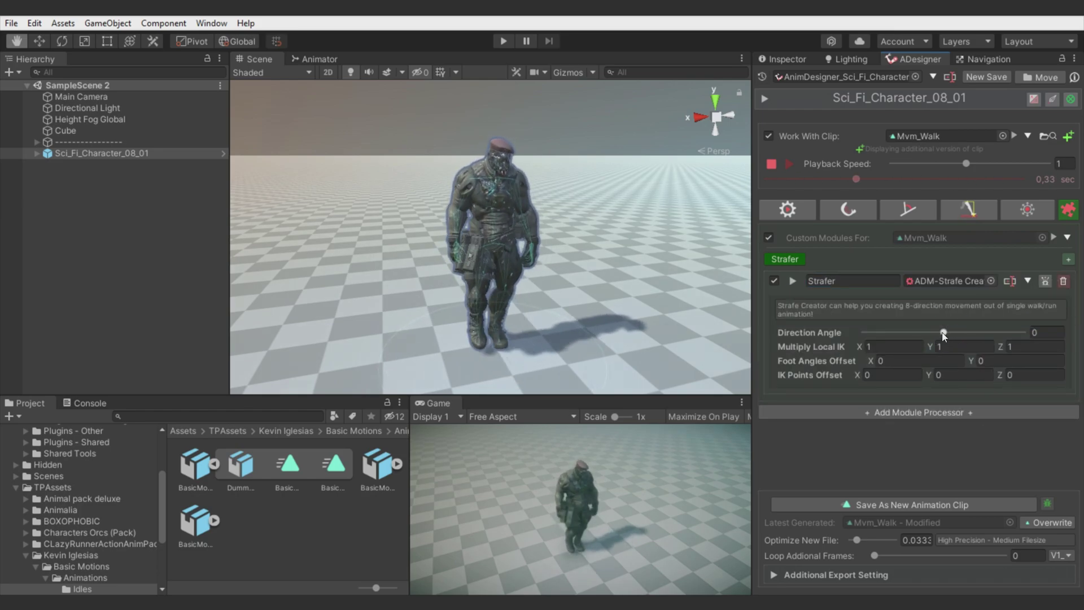
{"action": "left_click_drag", "start_coordinate": [944, 334], "coordinate": [912, 335]}
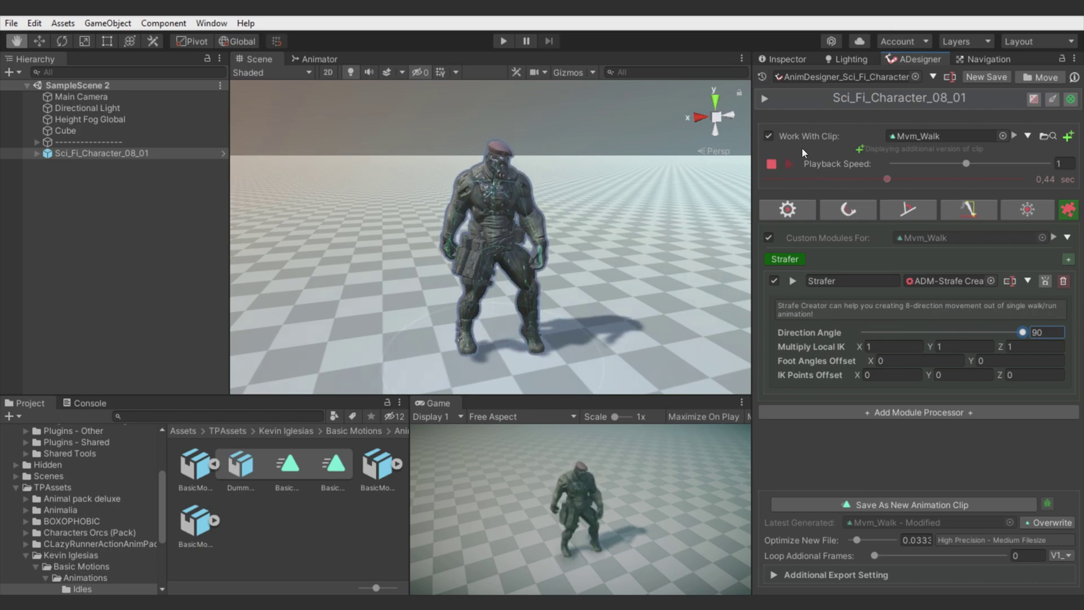
- Pause the clip preview and set the Strafer module's Multiply Local IK to 1.34 on X and 1 on Z
{"action": "left_click", "coordinate": [784, 168]}
{"action": "right_click_drag", "start_coordinate": [717, 257], "coordinate": [838, 322]}
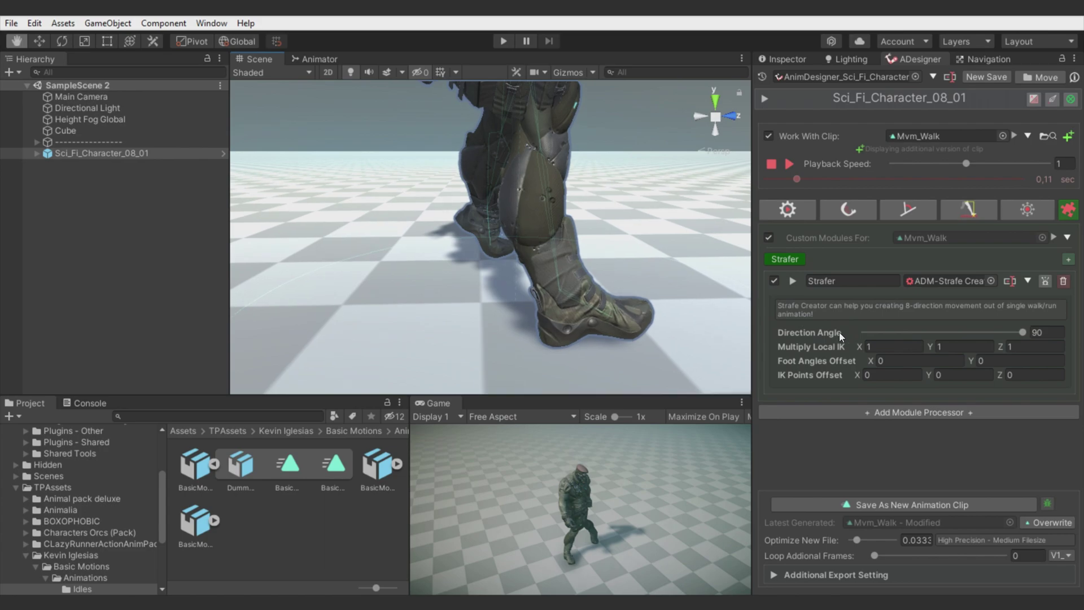
{"action": "mouse_move", "coordinate": [861, 346]}
{"action": "left_mouse_down"}
{"action": "mouse_move", "coordinate": [902, 342]}
{"action": "mouse_move", "coordinate": [837, 341]}
{"action": "mouse_move", "coordinate": [903, 341]}
{"action": "mouse_move", "coordinate": [872, 343]}
{"action": "left_mouse_up"}
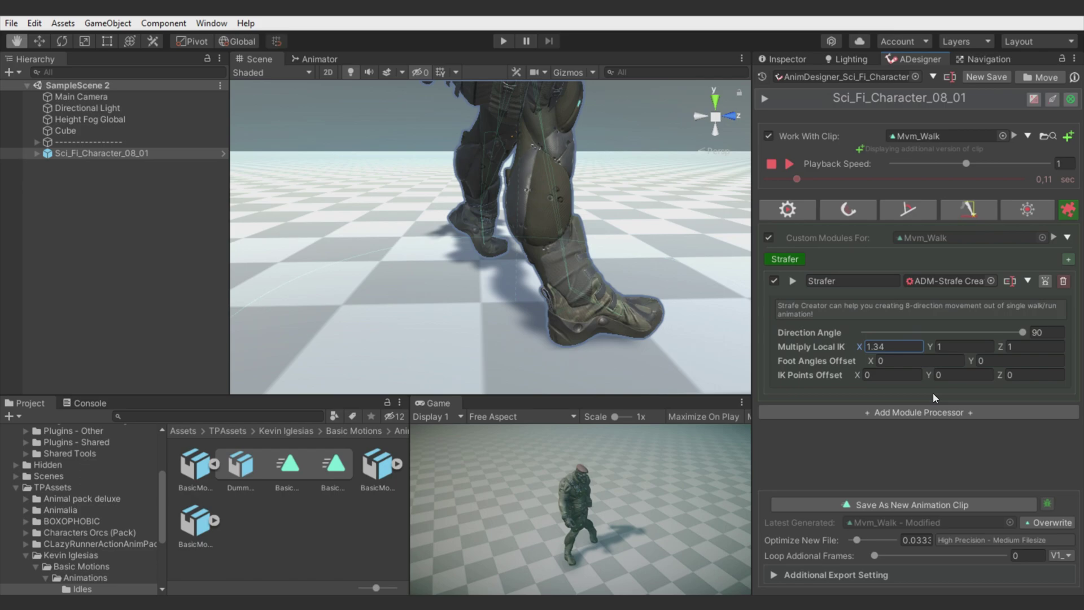
{"action": "mouse_move", "coordinate": [999, 346]}
{"action": "left_mouse_down"}
{"action": "mouse_move", "coordinate": [996, 368]}
{"action": "mouse_move", "coordinate": [1027, 364]}
{"action": "mouse_move", "coordinate": [994, 365]}
{"action": "mouse_move", "coordinate": [1003, 364]}
{"action": "left_mouse_up"}
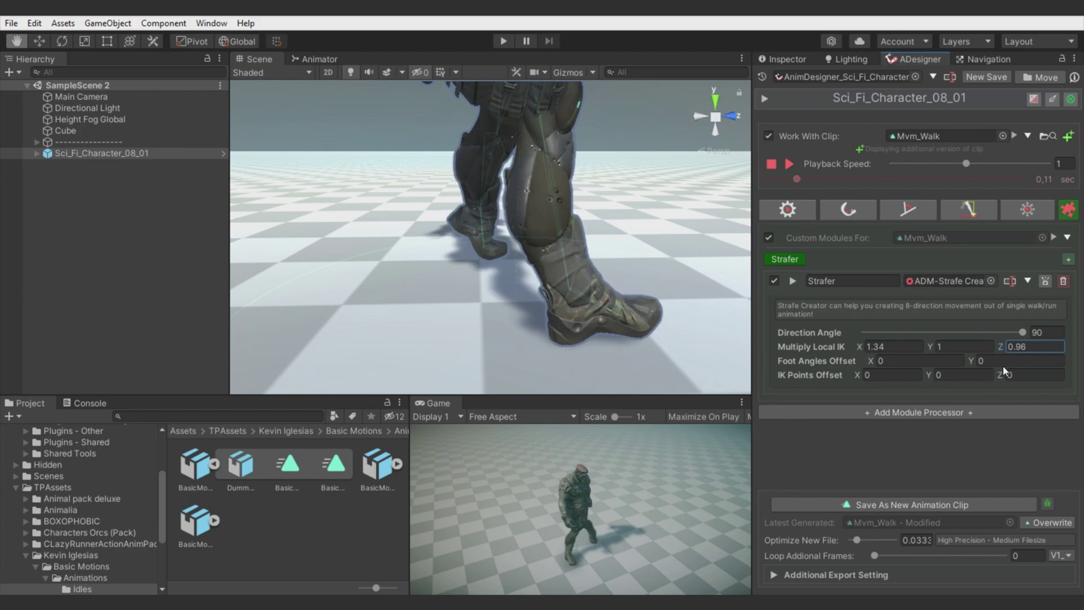
{"action": "left_click", "coordinate": [1037, 346]}
{"action": "type", "text": "1"}
- Try a Foot Angles Offset on Y and IK Points Offsets on X and Y for the Strafer, and return them to 0
{"action": "right_click_drag", "start_coordinate": [649, 308], "coordinate": [303, 273]}
{"action": "left_click", "coordinate": [957, 346]}
{"action": "left_click_drag", "start_coordinate": [971, 360], "coordinate": [254, 591]}
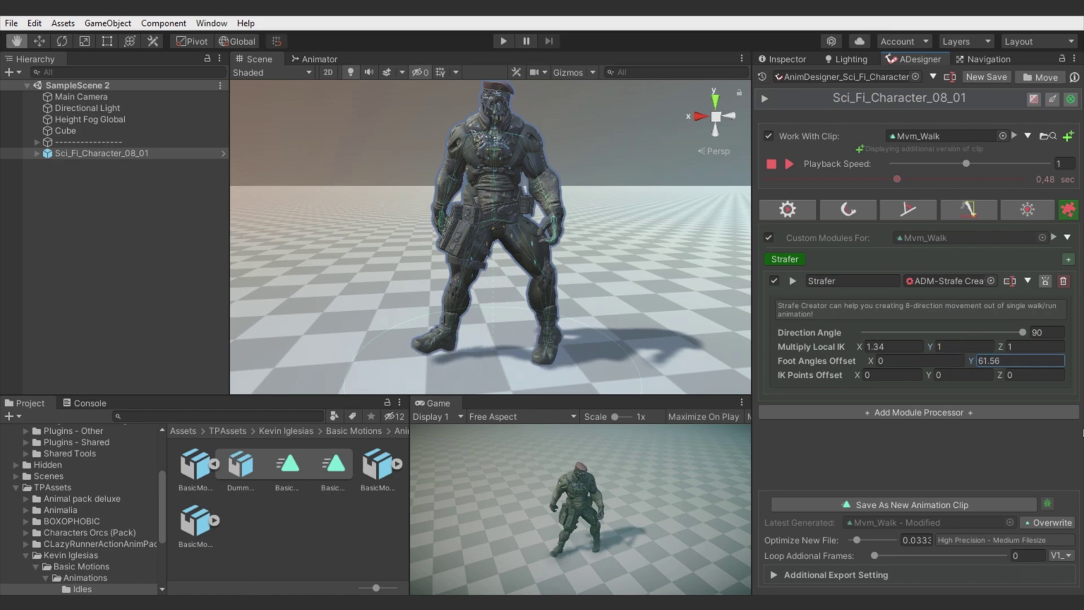
{"action": "left_click", "coordinate": [997, 357]}
{"action": "type", "text": "0"}
{"action": "left_click_drag", "start_coordinate": [855, 375], "coordinate": [865, 374]}
{"action": "left_click", "coordinate": [887, 374]}
{"action": "type", "text": "0"}
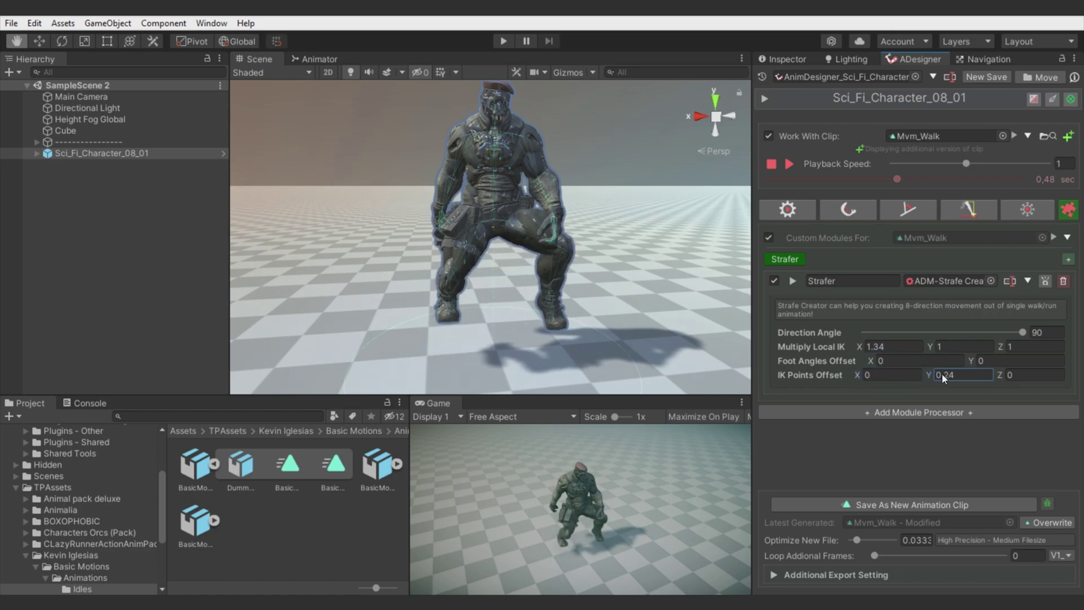
{"action": "left_click", "coordinate": [952, 374]}
- Examine the Strafer's additional options, including Pitch Offset and Blend Selective Axis, and collapse them again
{"action": "left_click", "coordinate": [793, 282]}
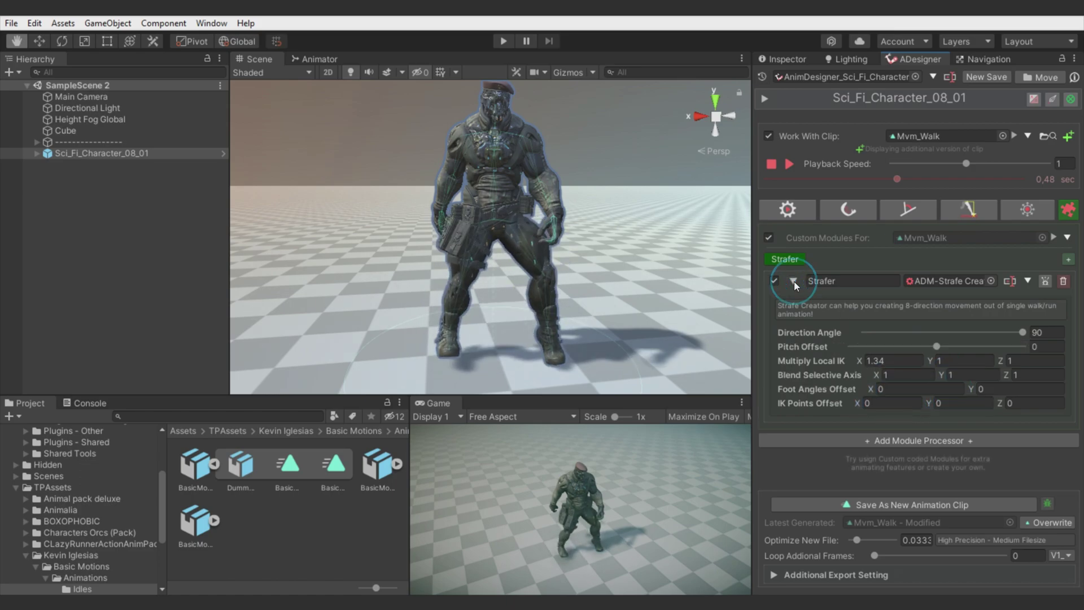
{"action": "mouse_move", "coordinate": [938, 348]}
{"action": "left_mouse_down"}
{"action": "mouse_move", "coordinate": [950, 348]}
{"action": "mouse_move", "coordinate": [937, 347]}
{"action": "left_mouse_up"}
{"action": "mouse_move", "coordinate": [877, 372]}
{"action": "left_mouse_down"}
{"action": "mouse_move", "coordinate": [861, 371]}
{"action": "mouse_move", "coordinate": [899, 371]}
{"action": "mouse_move", "coordinate": [875, 371]}
{"action": "left_mouse_up"}
{"action": "left_click", "coordinate": [793, 281]}
- Scrub the walk preview to its 0 s stretched-leg frame and show the clip's Main & Hips IK settings
{"action": "left_click_drag", "start_coordinate": [796, 179], "coordinate": [657, 173]}
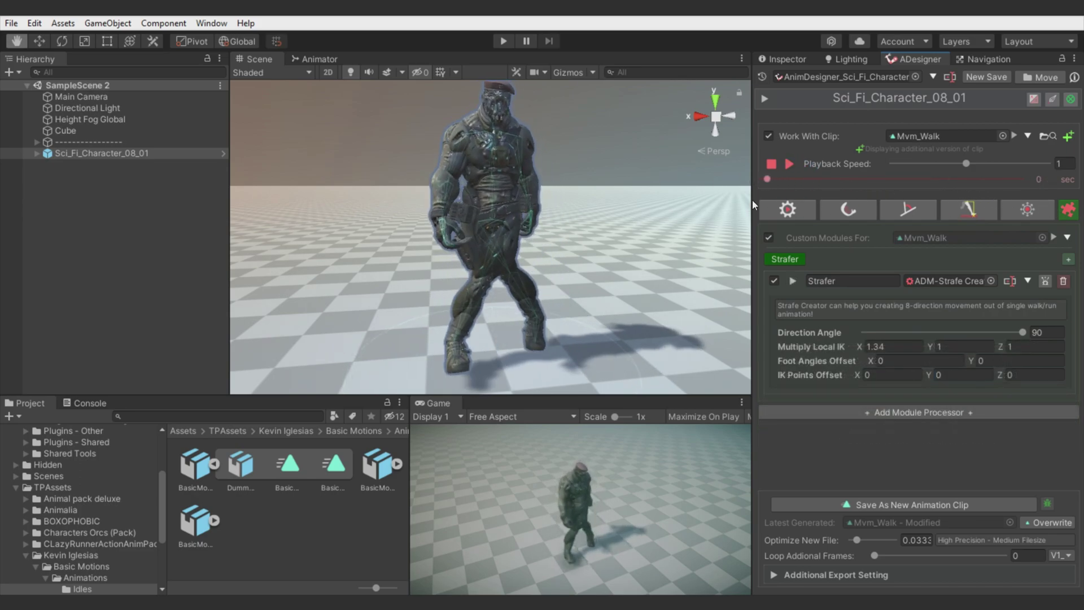
{"action": "right_click_drag", "start_coordinate": [447, 310], "coordinate": [759, 282]}
{"action": "left_click_drag", "start_coordinate": [759, 280], "coordinate": [369, 305], "text": "alt"}
{"action": "right_click_drag", "start_coordinate": [370, 305], "coordinate": [484, 193]}
{"action": "key", "text": "s"}
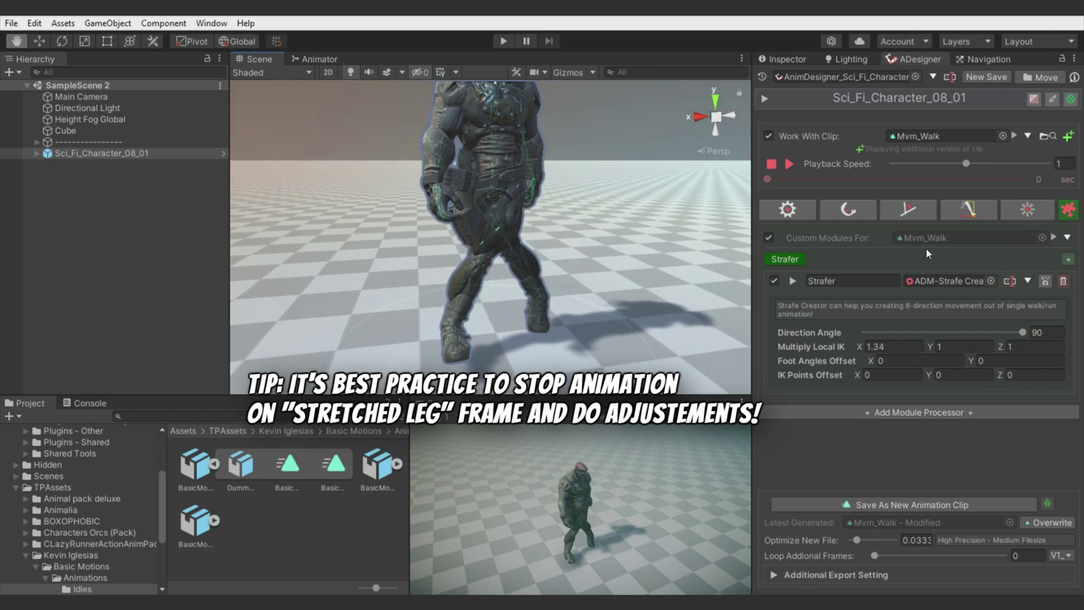
{"action": "left_click", "coordinate": [969, 210]}
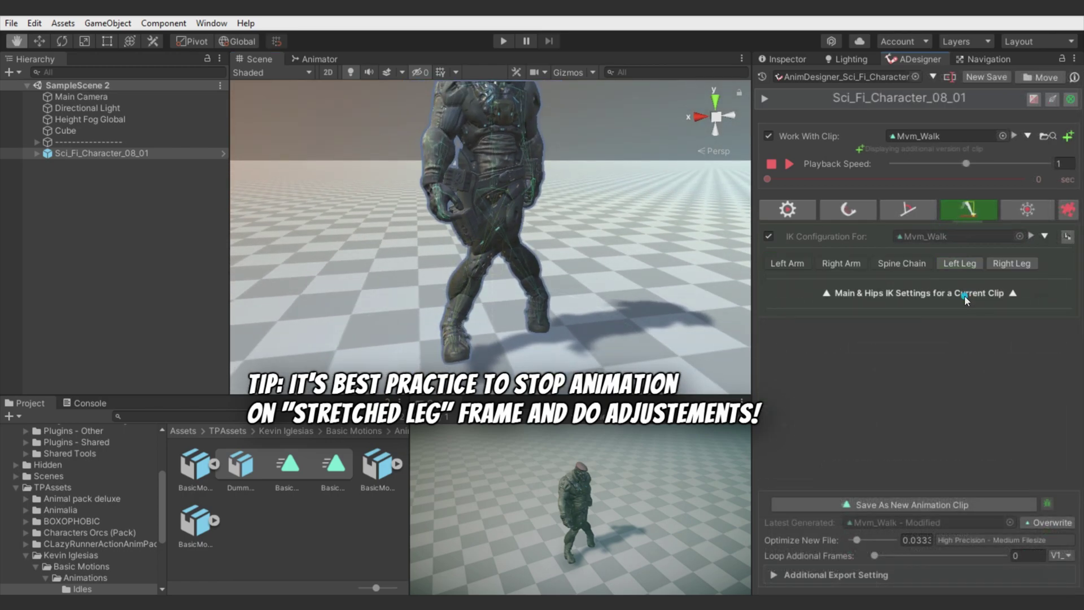
{"action": "left_click", "coordinate": [966, 295]}
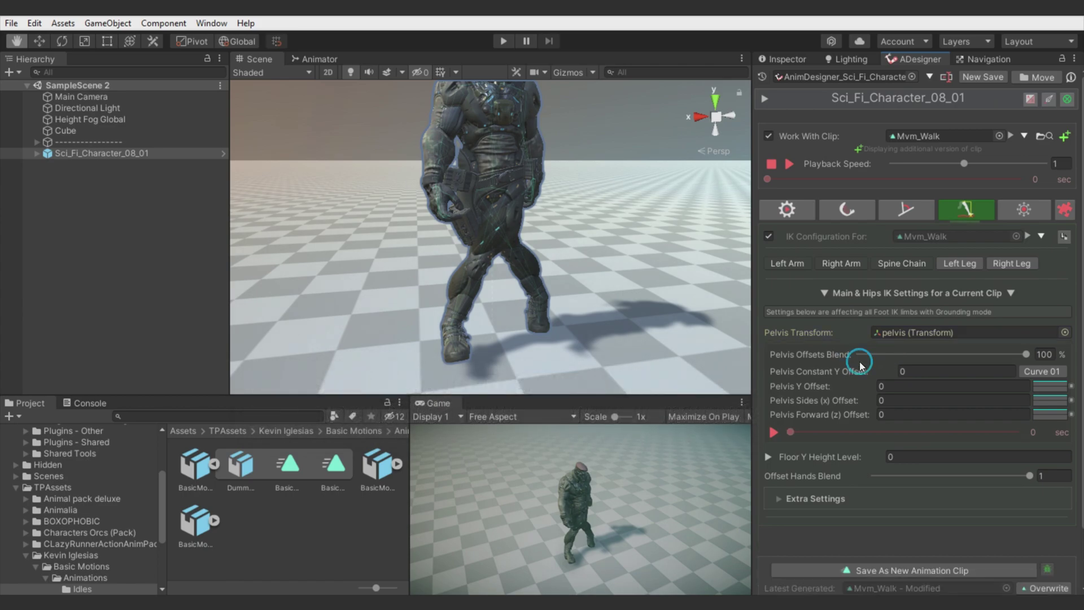
- Set the Pelvis Y Offset to -0.05 and check the effect of Pelvis Offsets Blend on the pose
{"action": "left_click", "coordinate": [940, 386]}
{"action": "type", "text": "-"}
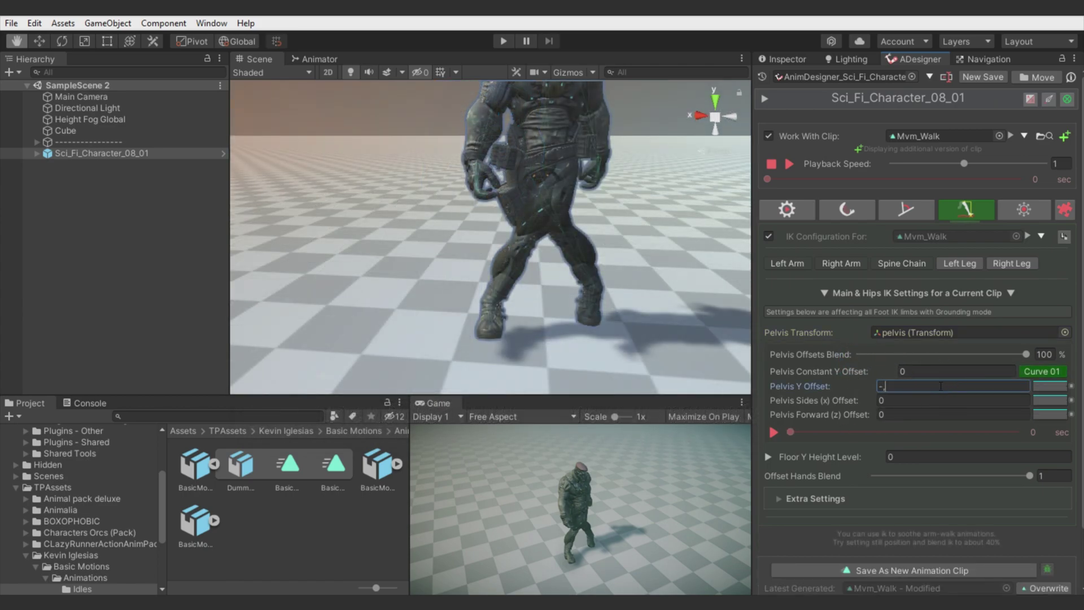
{"action": "type", "text": ".2"}
{"action": "key", "text": "Return"}
{"action": "left_click", "coordinate": [908, 392]}
{"action": "left_click", "coordinate": [893, 385]}
{"action": "key", "text": "BackSpace"}
{"action": "type", "text": "1"}
{"action": "key", "text": "BackSpace"}
{"action": "type", "text": "05"}
{"action": "left_click_drag", "start_coordinate": [541, 247], "coordinate": [721, 258], "text": "alt"}
{"action": "mouse_move", "coordinate": [1026, 357]}
{"action": "left_mouse_down"}
{"action": "mouse_move", "coordinate": [803, 346]}
{"action": "mouse_move", "coordinate": [1020, 377]}
{"action": "mouse_move", "coordinate": [1033, 368]}
{"action": "left_mouse_up"}
{"action": "left_click_drag", "start_coordinate": [557, 201], "coordinate": [469, 238], "text": "alt"}
- Shape the Pelvis Y Offset curve to fall to 0 at about 0.3 and rise back to 1 from about 0.85
{"action": "left_click", "coordinate": [1053, 388]}
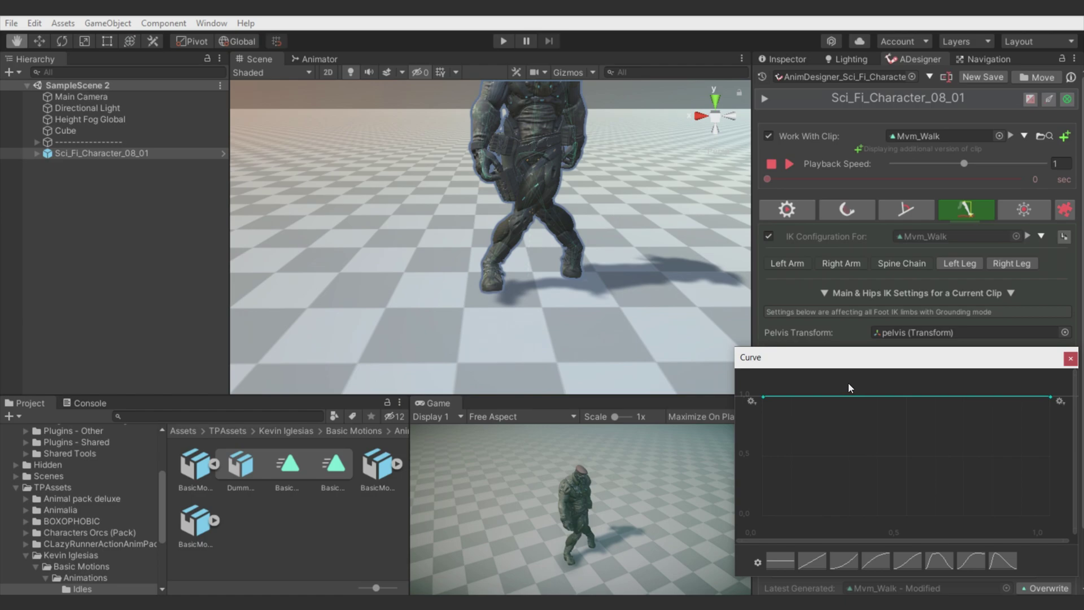
{"action": "left_click_drag", "start_coordinate": [836, 398], "coordinate": [847, 516]}
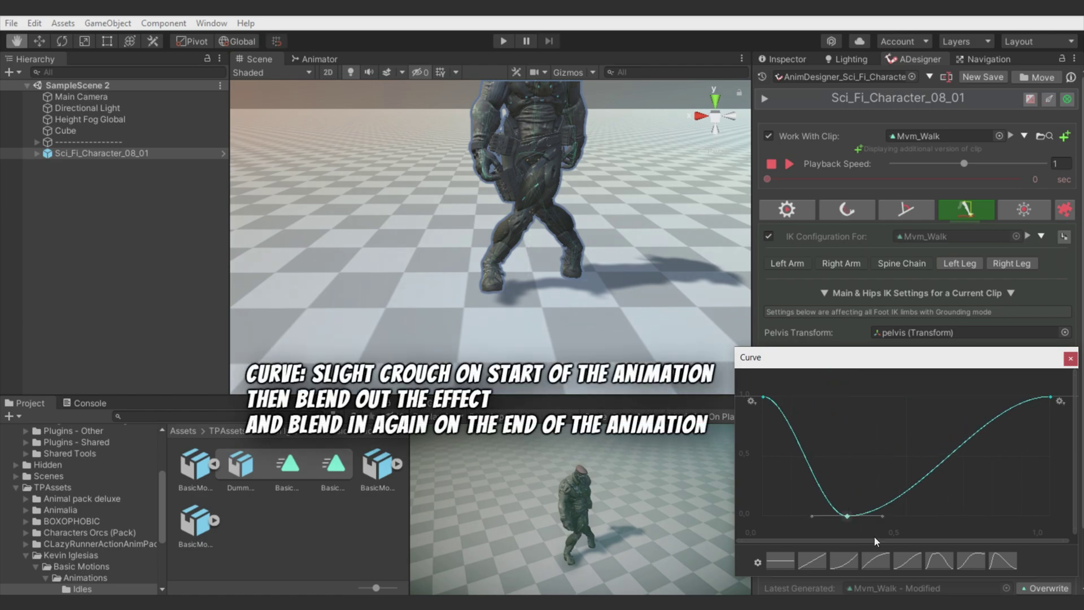
{"action": "double_click", "coordinate": [938, 467]}
{"action": "left_click_drag", "start_coordinate": [938, 468], "coordinate": [1007, 550]}
{"action": "left_click_drag", "start_coordinate": [1029, 498], "coordinate": [1064, 518]}
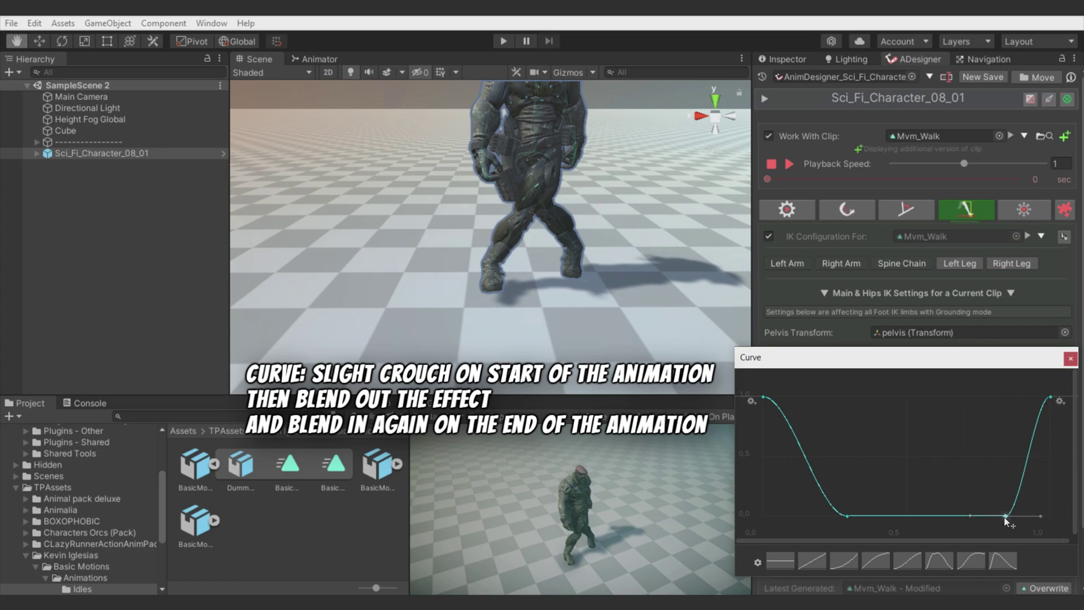
{"action": "left_click", "coordinate": [1070, 359]}
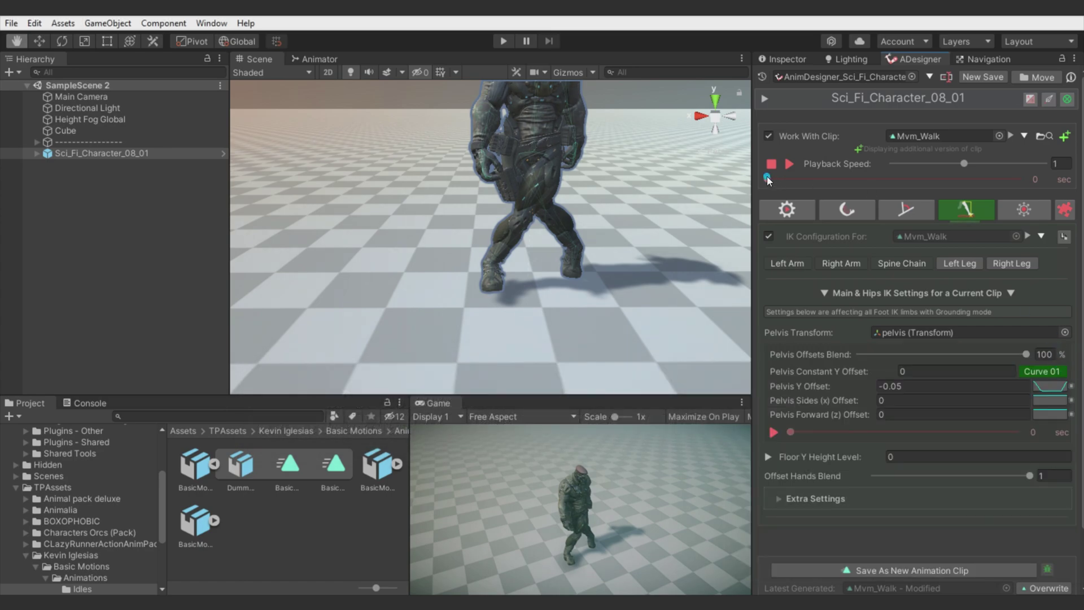
- Scrub the walk preview to about 0.93 s and set the Pelvis Y Offset to -0.065
{"action": "left_click_drag", "start_coordinate": [767, 178], "coordinate": [1046, 189]}
{"action": "left_click", "coordinate": [898, 387]}
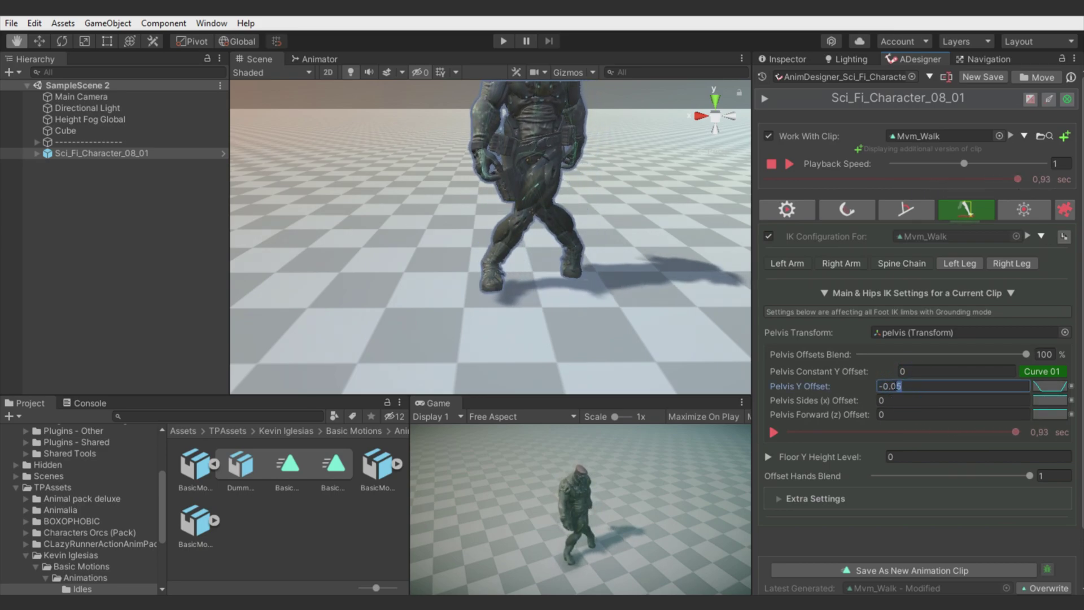
{"action": "key", "text": "BackSpace"}
{"action": "type", "text": "8"}
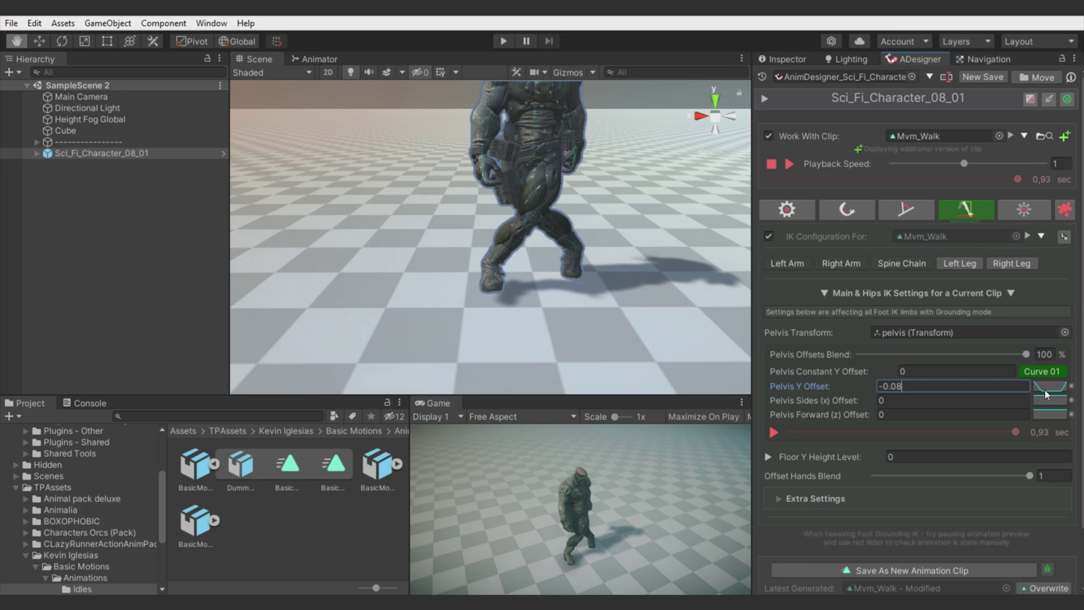
{"action": "key", "text": "BackSpace"}
{"action": "type", "text": "65"}
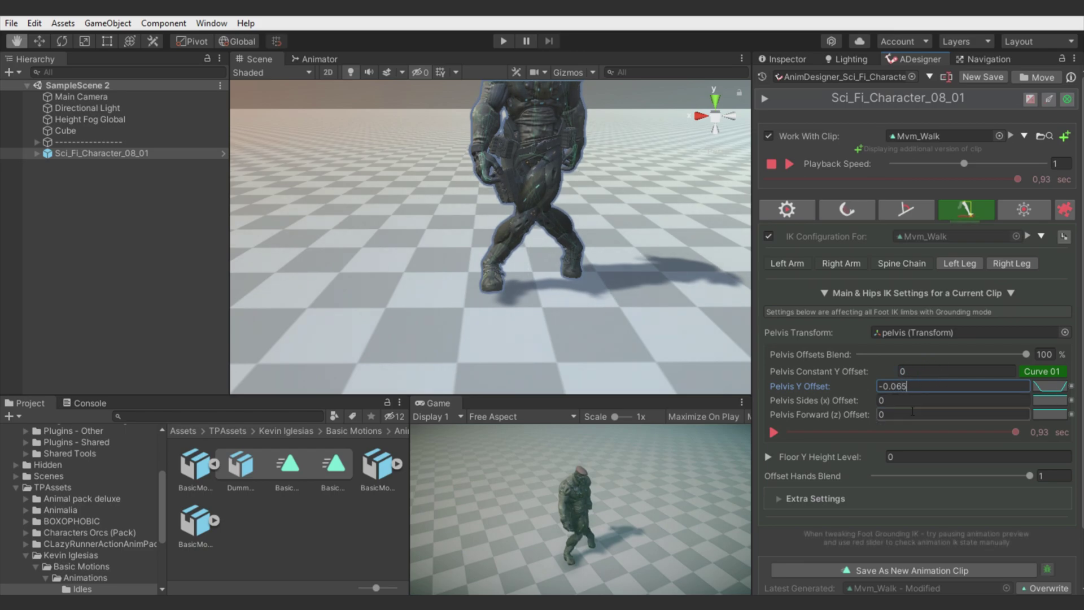
- Play the walk preview, examine the strafing leg motion from far and near, and pause it
{"action": "left_click_drag", "start_coordinate": [966, 162], "coordinate": [703, 166]}
{"action": "left_click", "coordinate": [789, 163]}
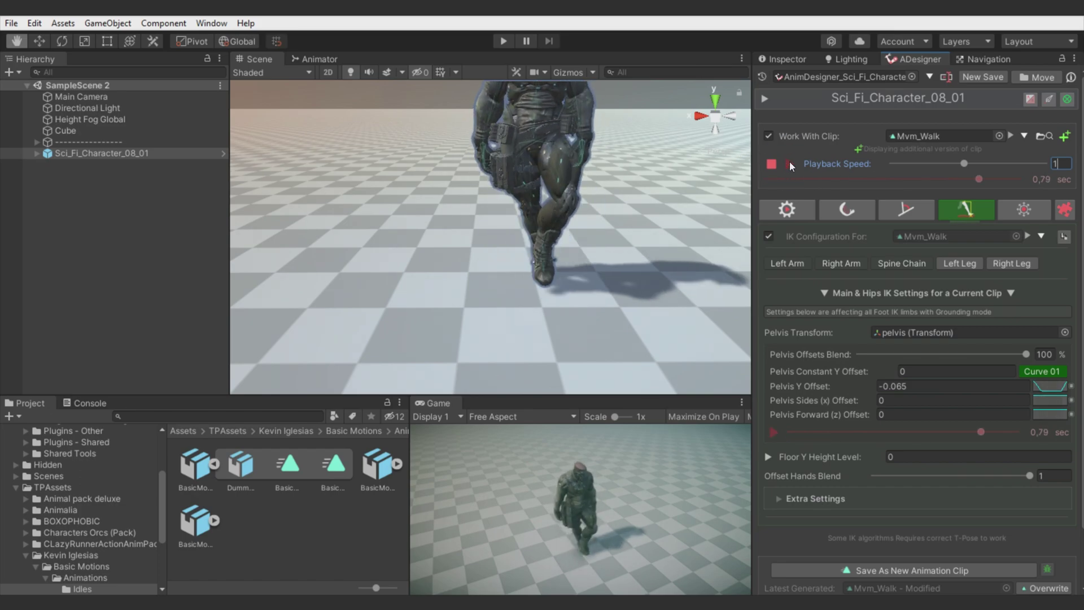
{"action": "scroll", "coordinate": [546, 231], "scroll_direction": "down", "scroll_amount": 6}
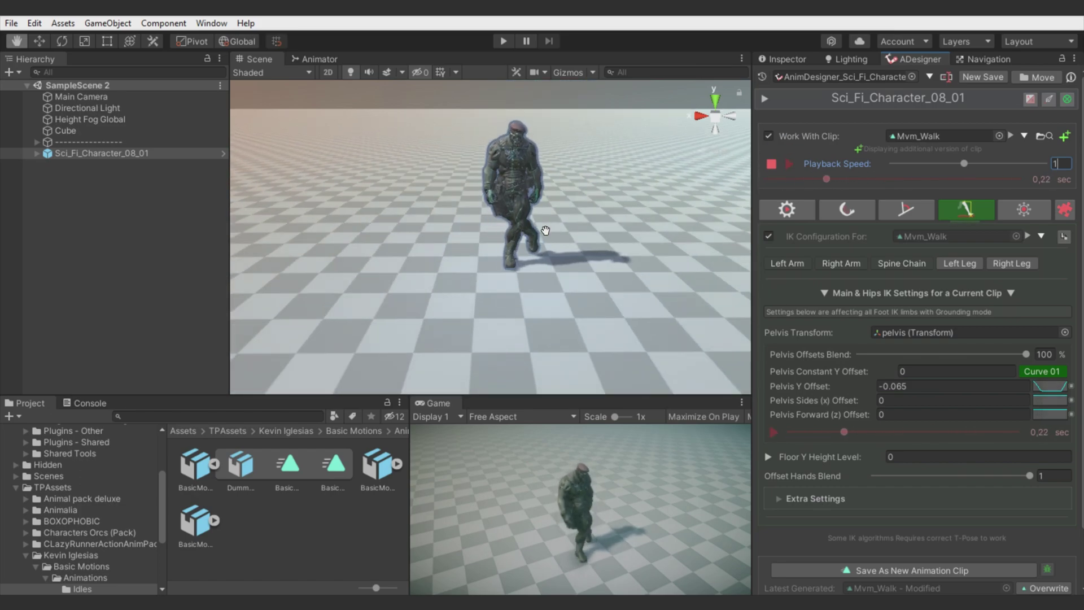
{"action": "scroll", "coordinate": [546, 230], "scroll_direction": "up", "scroll_amount": 5}
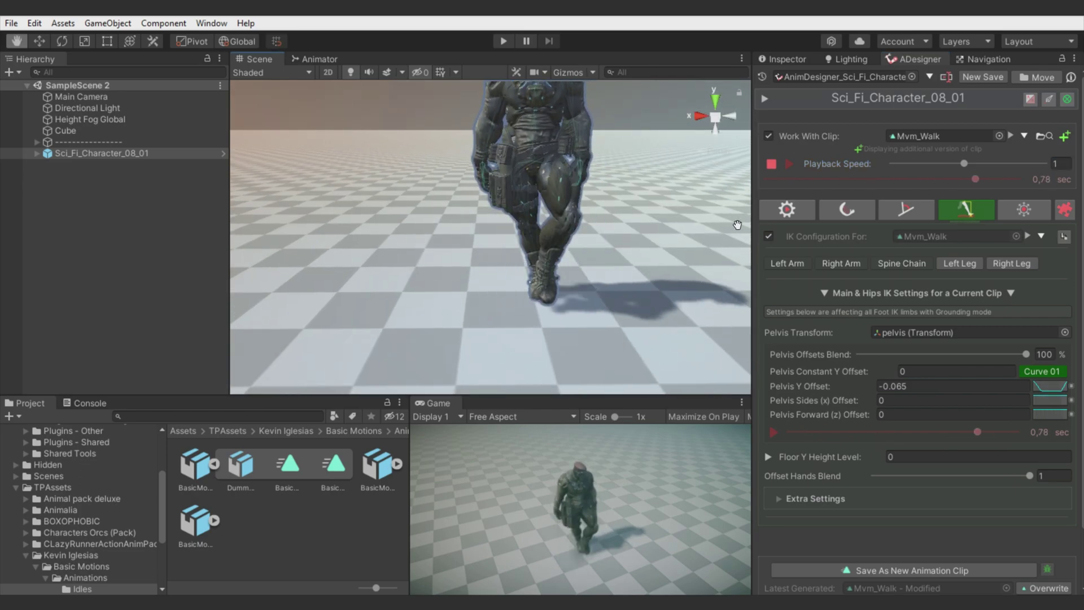
{"action": "left_click", "coordinate": [789, 164]}
- Return the preview to 0 s and add a bone modifier for the hips to the walk clip
{"action": "left_click", "coordinate": [906, 209]}
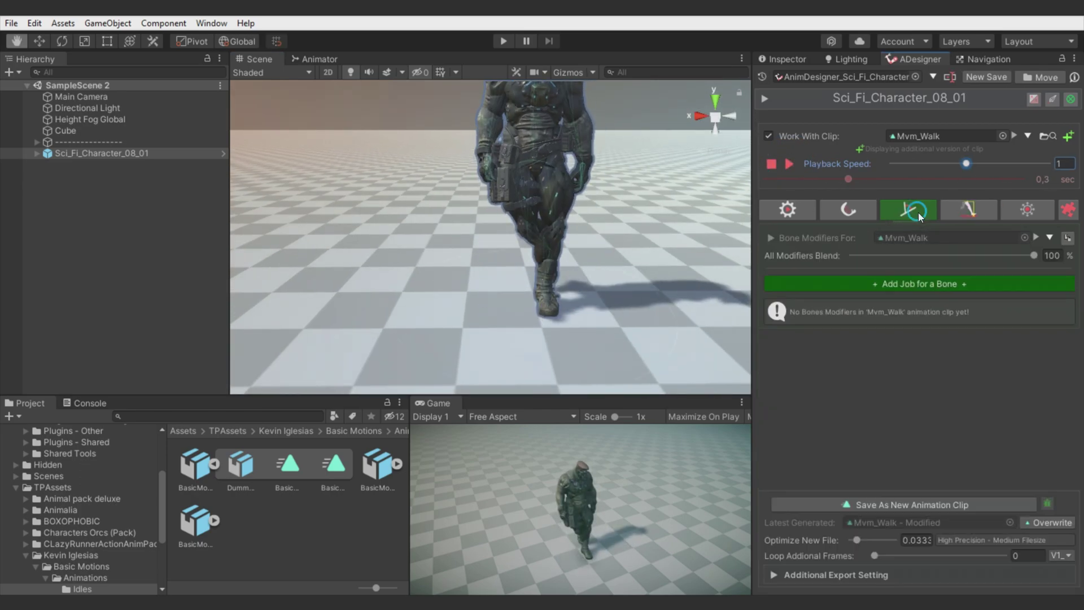
{"action": "middle_click_drag", "start_coordinate": [550, 282], "coordinate": [592, 323]}
{"action": "left_click_drag", "start_coordinate": [810, 184], "coordinate": [744, 202]}
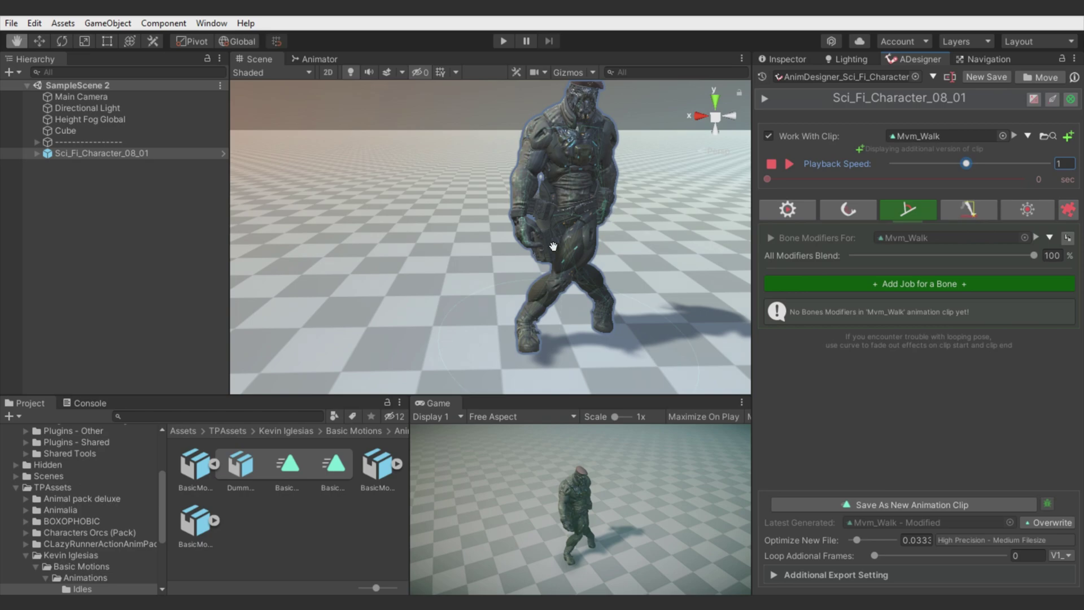
{"action": "left_click", "coordinate": [883, 286]}
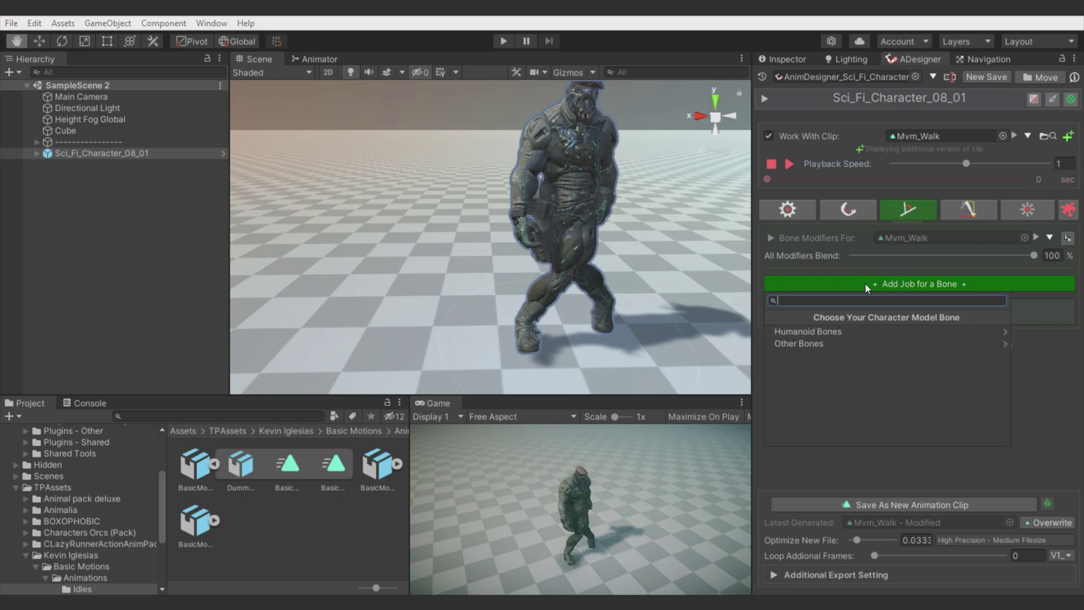
{"action": "type", "text": "hi"}
{"action": "key", "text": "Return"}
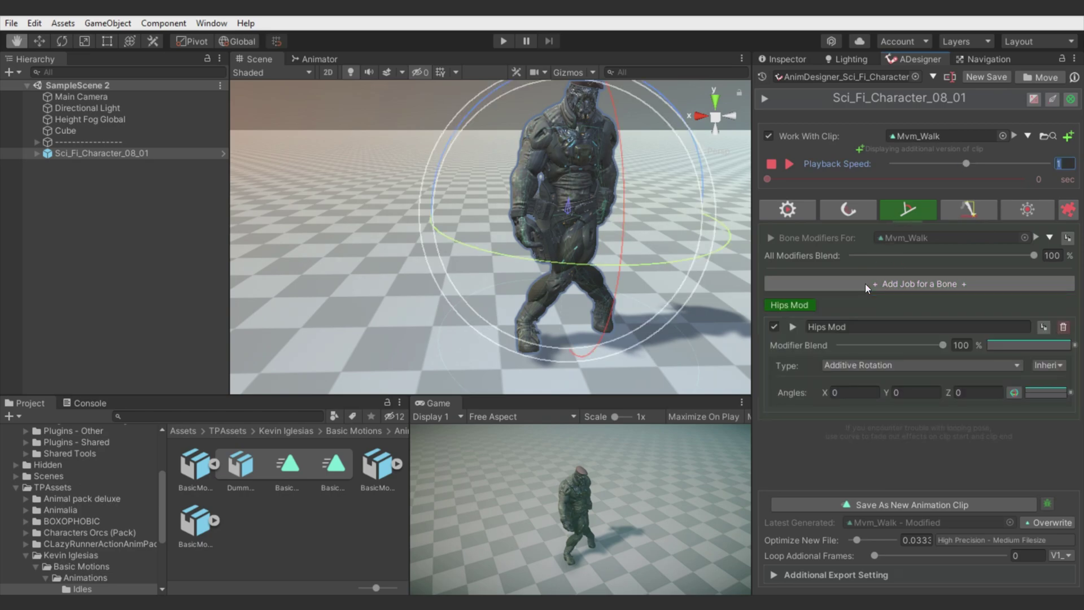
- Set the hips modifier's additive rotation to 25.04 on Y and switch its Inherit option to the Affect option
{"action": "left_click", "coordinate": [1015, 392]}
{"action": "left_click_drag", "start_coordinate": [889, 392], "coordinate": [408, 437]}
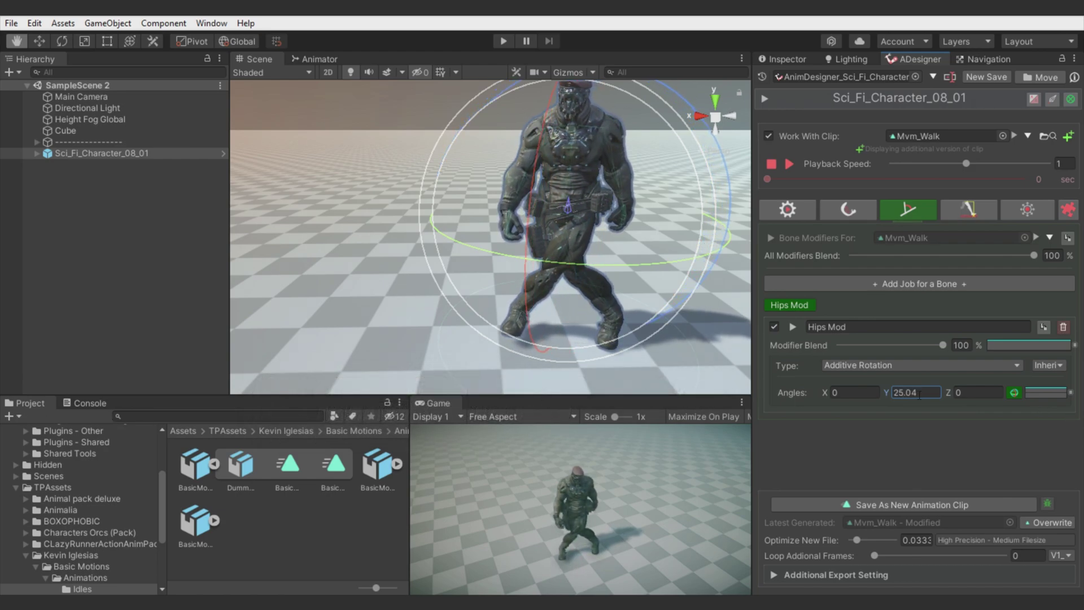
{"action": "left_click", "coordinate": [1058, 366]}
{"action": "left_click", "coordinate": [1029, 393]}
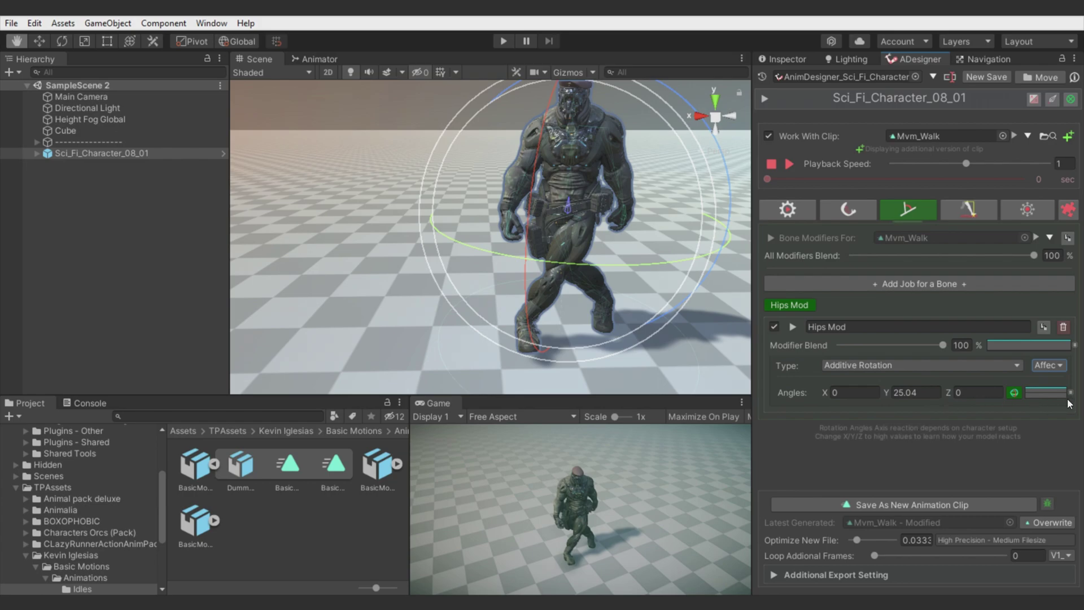
- Shape the hips modifier's blend curve to fall to 0 at about 0.3 and rise back to 1 from about 0.8
{"action": "left_click", "coordinate": [1025, 343]}
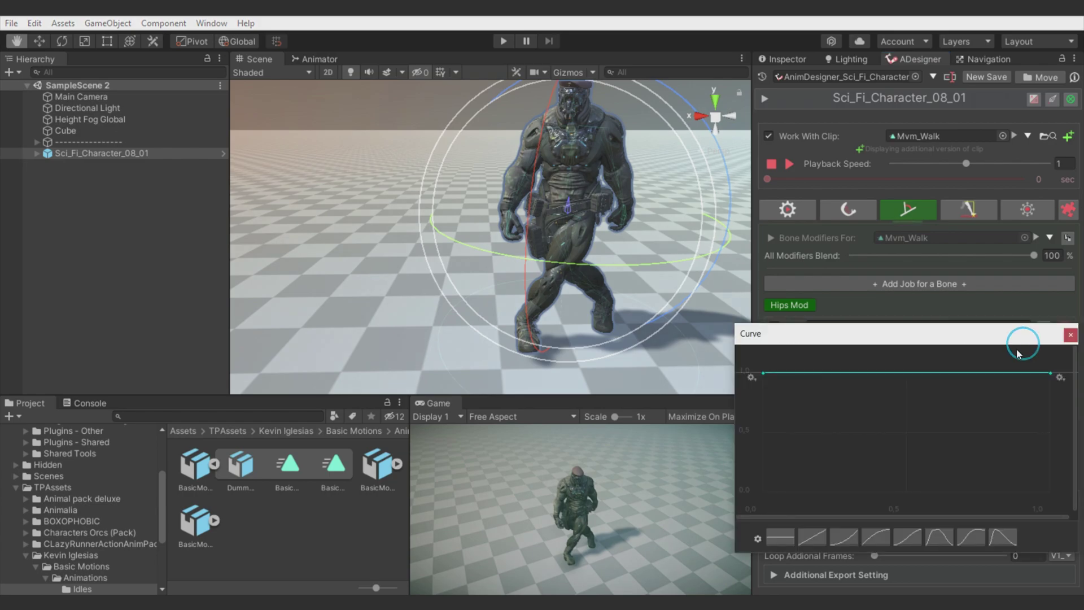
{"action": "double_click", "coordinate": [853, 368]}
{"action": "left_click_drag", "start_coordinate": [852, 368], "coordinate": [851, 531]}
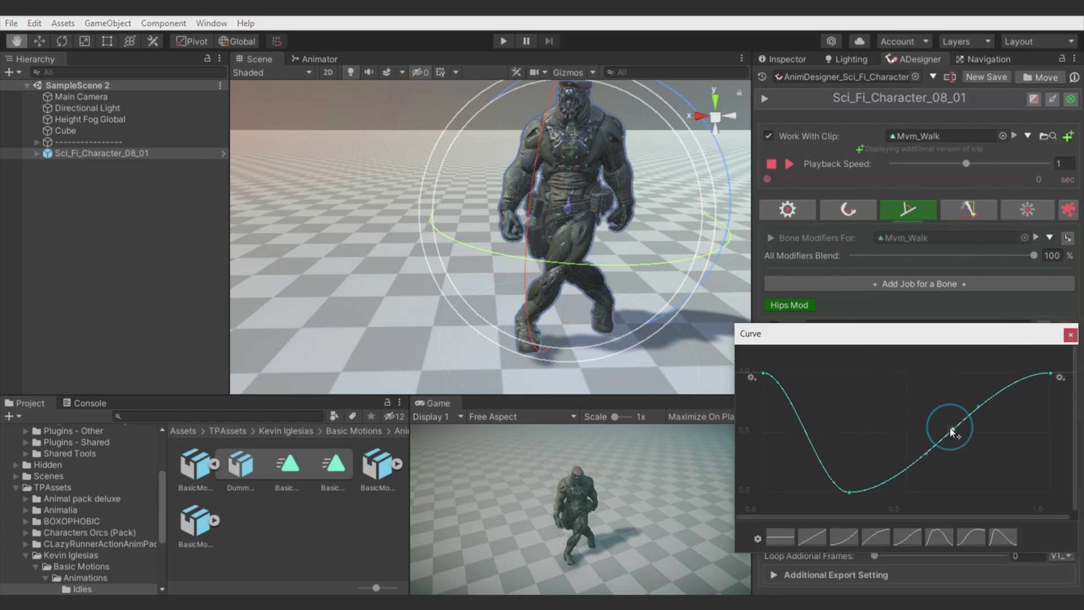
{"action": "left_click_drag", "start_coordinate": [949, 430], "coordinate": [965, 499]}
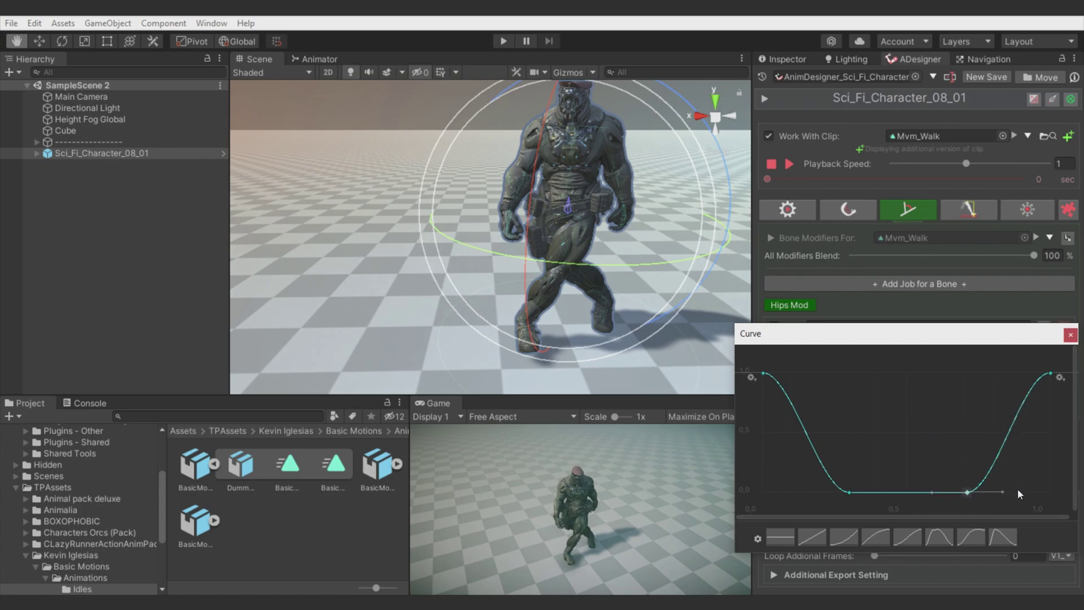
{"action": "left_click_drag", "start_coordinate": [969, 493], "coordinate": [994, 494]}
{"action": "left_click", "coordinate": [770, 176]}
{"action": "left_click_drag", "start_coordinate": [946, 344], "coordinate": [984, 379]}
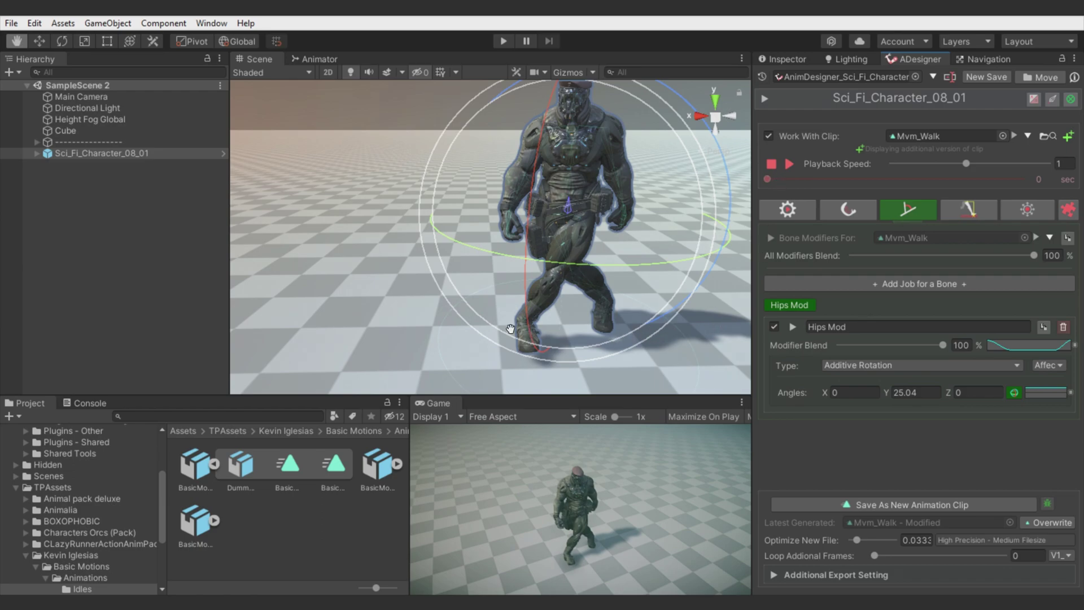
- Set the Strafer's Foot Angles Offset Y to 26.13 and scrub the walk preview to about 0.8 s to check it
{"action": "left_click", "coordinate": [1063, 209]}
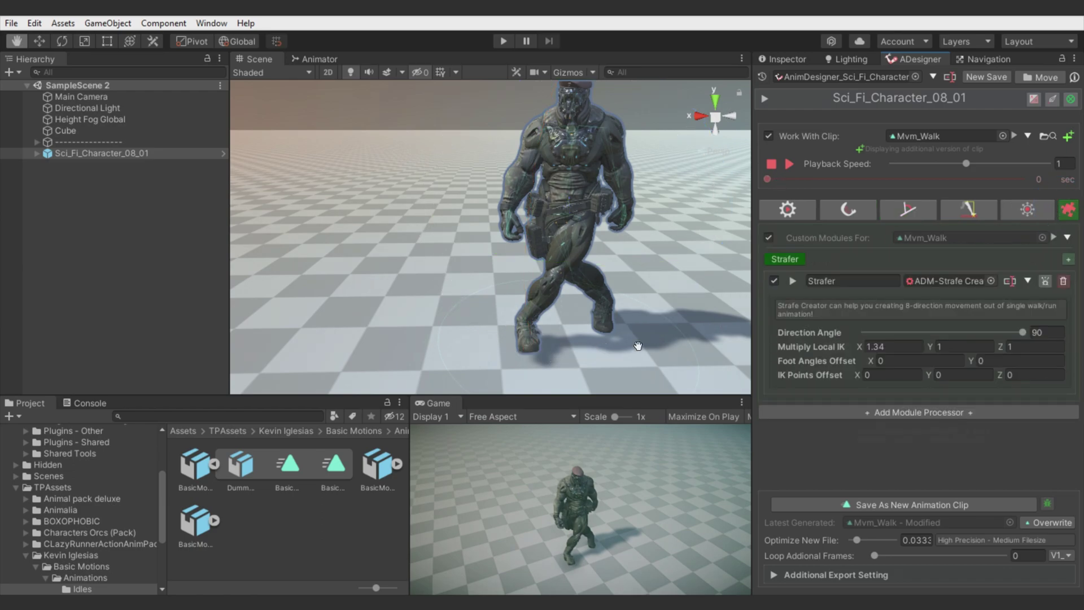
{"action": "left_click_drag", "start_coordinate": [967, 358], "coordinate": [985, 357]}
{"action": "left_click_drag", "start_coordinate": [506, 428], "coordinate": [511, 425]}
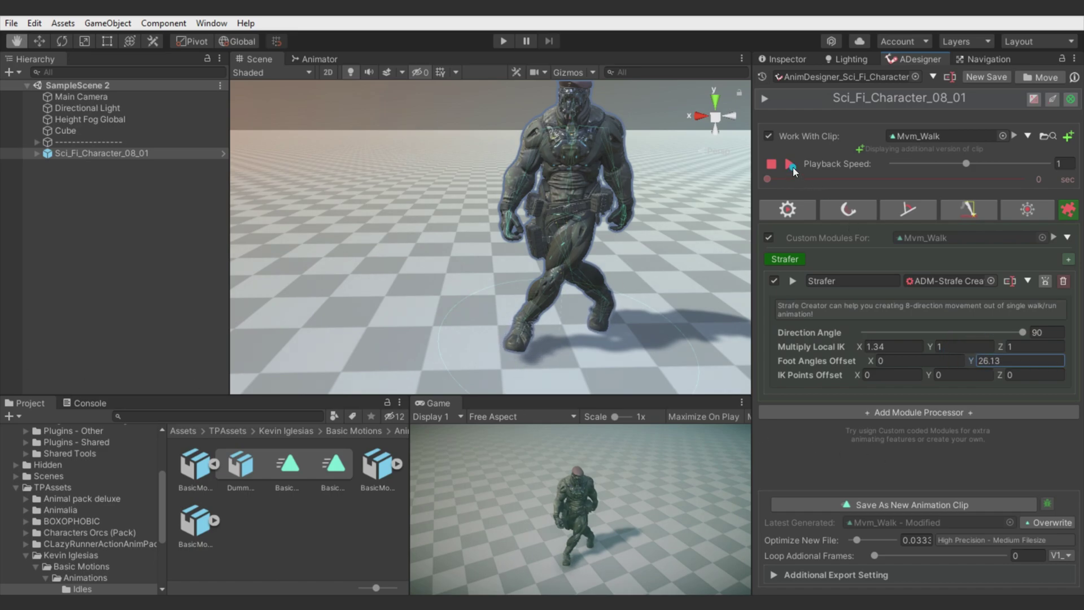
{"action": "left_click", "coordinate": [793, 167]}
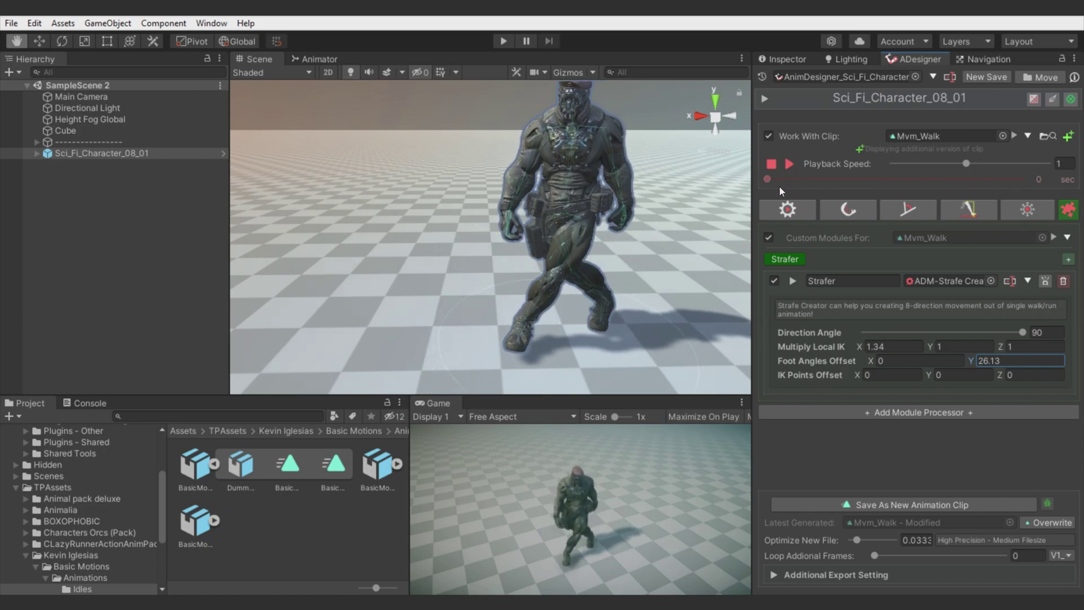
{"action": "left_click", "coordinate": [894, 186]}
{"action": "left_click_drag", "start_coordinate": [893, 187], "coordinate": [985, 199]}
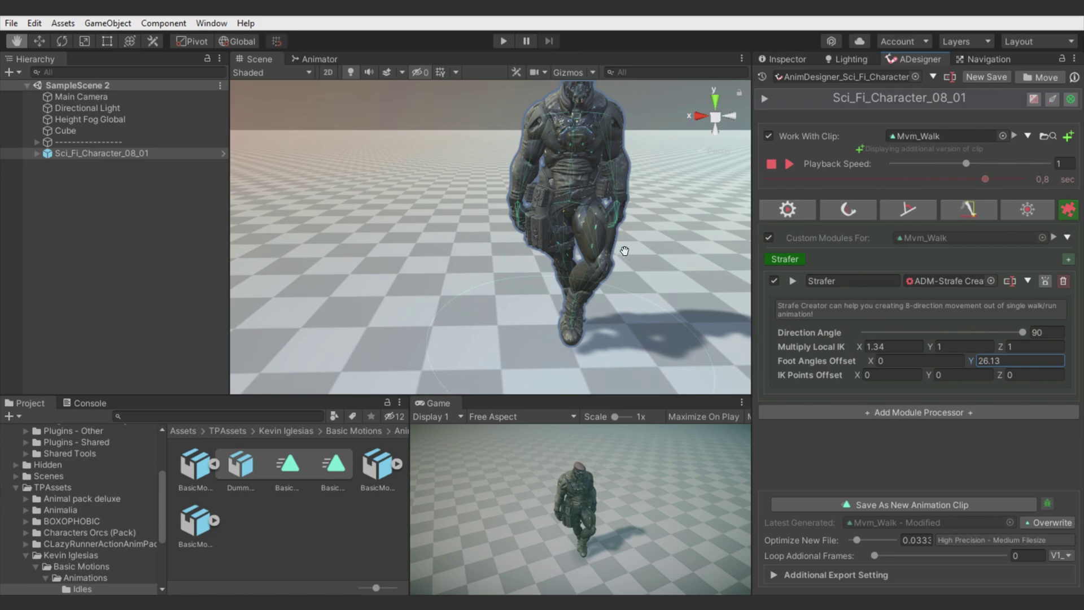
- Open the left leg's inverse kinematics settings for the walk clip and reveal its IK position options
{"action": "left_click", "coordinate": [969, 211]}
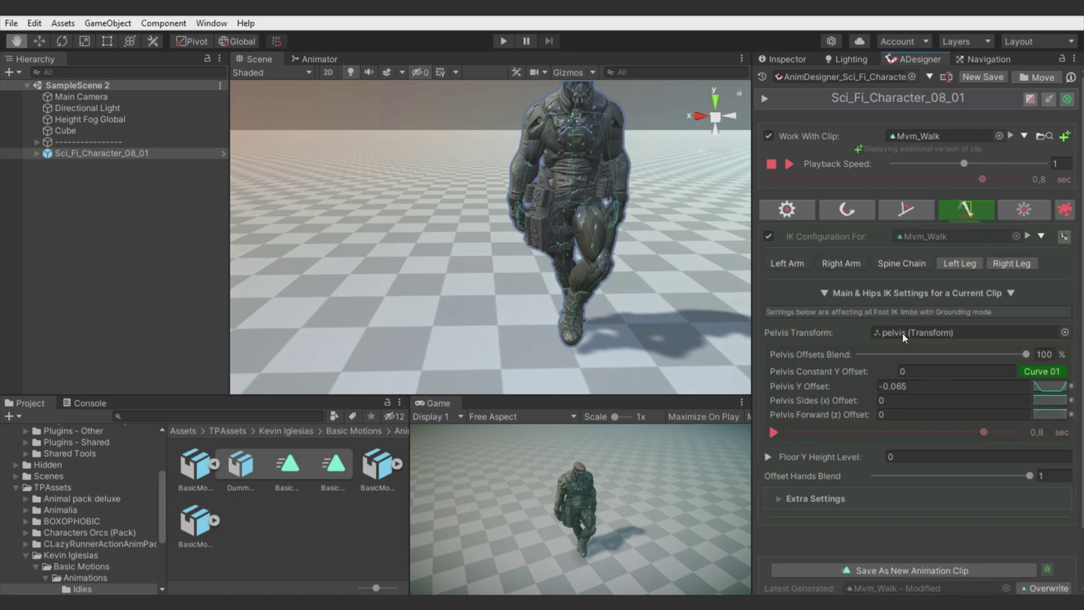
{"action": "left_click", "coordinate": [976, 264]}
{"action": "left_click", "coordinate": [841, 396]}
{"action": "scroll", "coordinate": [842, 391], "scroll_direction": "down", "scroll_amount": 3}
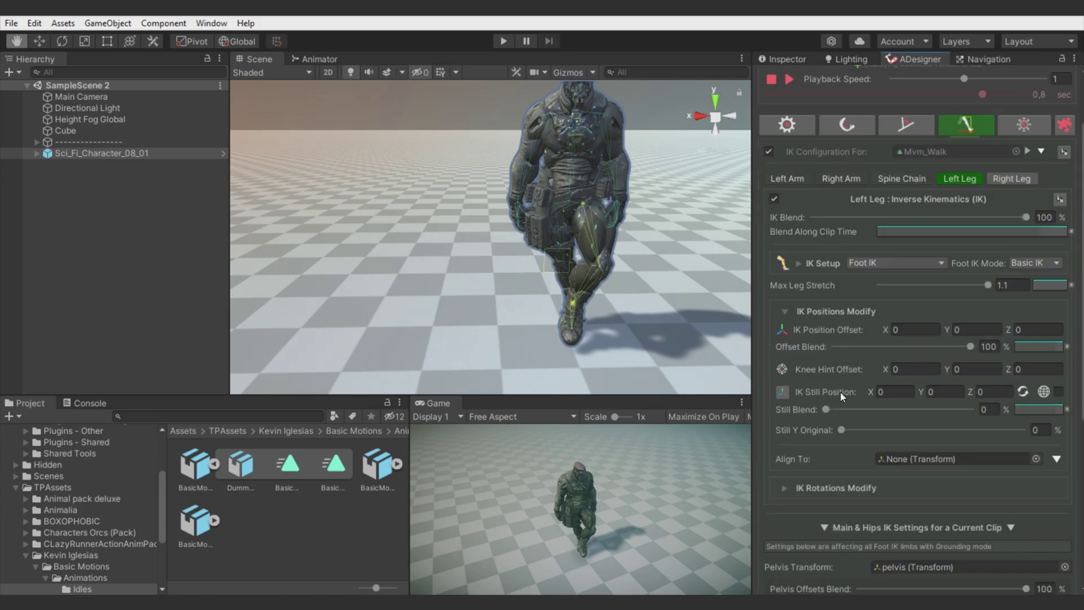
- Try a Knee Hint Offset of 0.1 on Z and X for the left leg and reset both to 0
{"action": "left_click", "coordinate": [1026, 369]}
{"action": "type", "text": ",1"}
{"action": "left_click", "coordinate": [910, 369]}
{"action": "type", "text": ",1"}
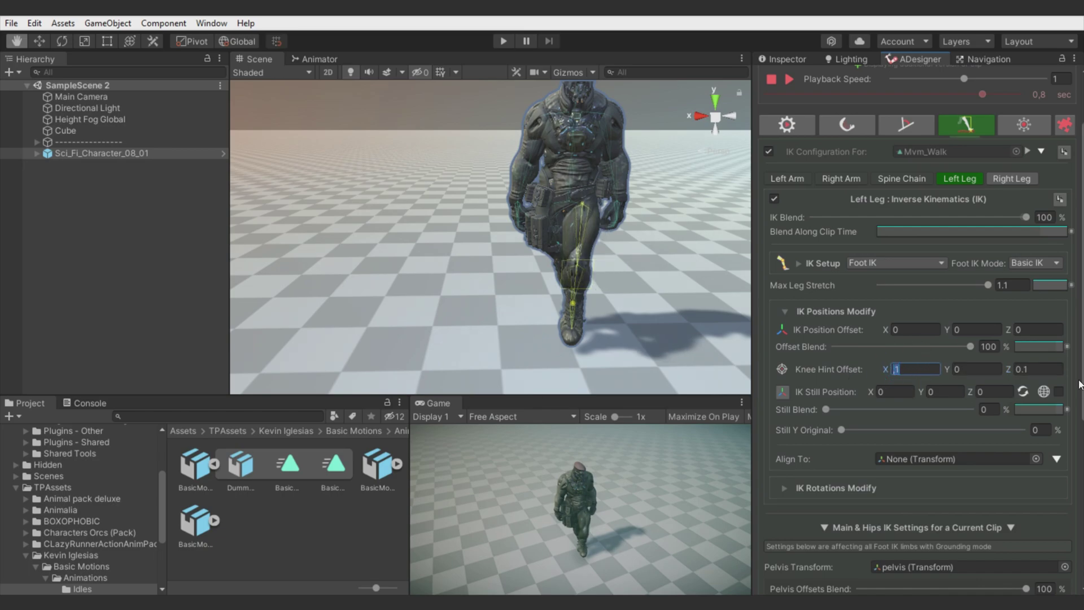
{"action": "type", "text": "0"}
{"action": "left_click", "coordinate": [1025, 369]}
{"action": "type", "text": "0"}
- Set the left leg's Auto Hint Mode to Follow Hips Rotation in its IK setup
{"action": "left_click", "coordinate": [822, 264]}
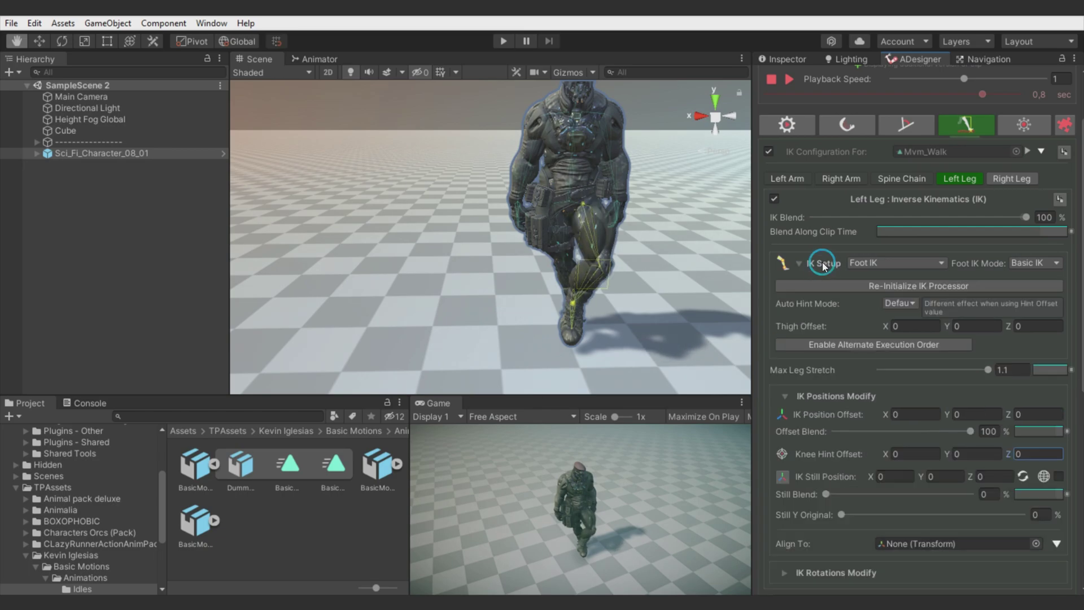
{"action": "left_click", "coordinate": [898, 304]}
{"action": "left_click", "coordinate": [929, 334]}
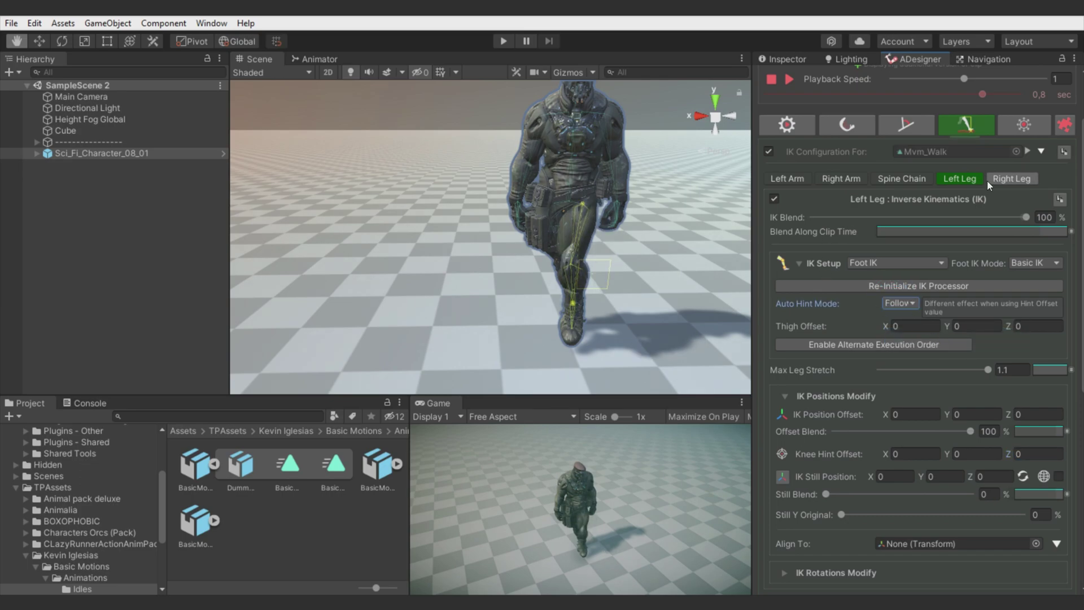
- Set the right leg's Auto Hint Mode to Follow Hips Rotation and collapse its IK setup
{"action": "left_click", "coordinate": [1005, 180]}
{"action": "left_click", "coordinate": [809, 264]}
{"action": "left_click", "coordinate": [899, 305]}
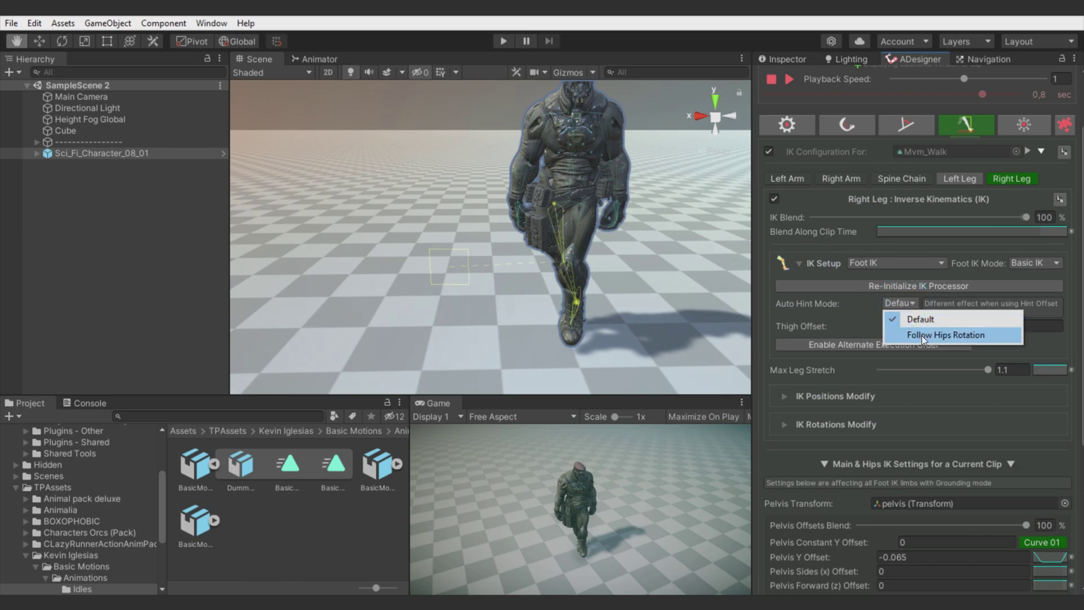
{"action": "left_click", "coordinate": [922, 335]}
{"action": "left_click", "coordinate": [800, 264]}
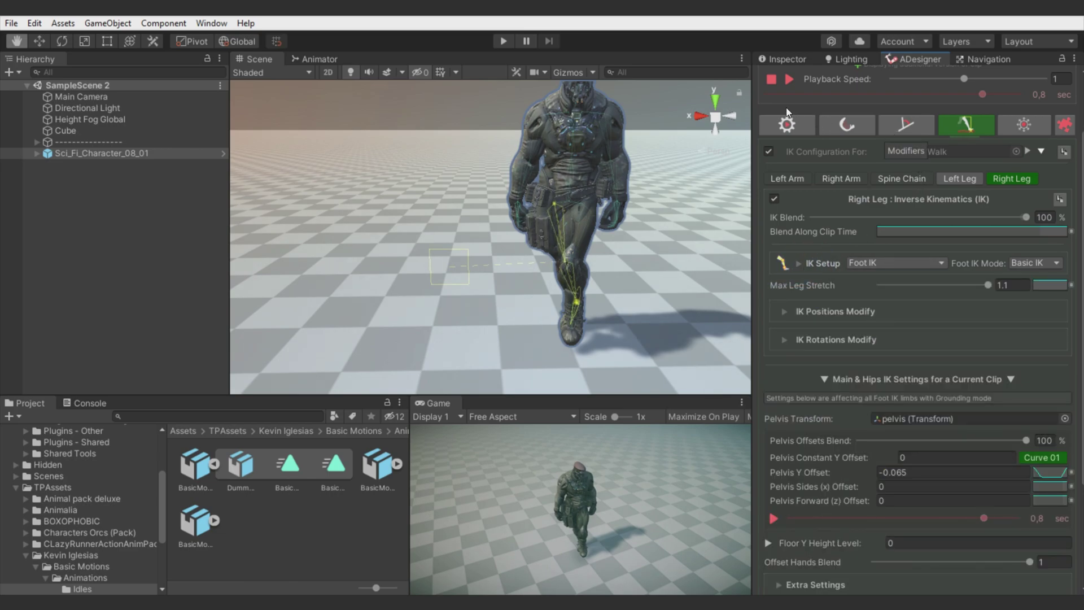
- Add a new bone modifier for the Head bone to the walk clip
{"action": "middle_click_drag", "start_coordinate": [669, 186], "coordinate": [642, 212]}
{"action": "left_click", "coordinate": [902, 129]}
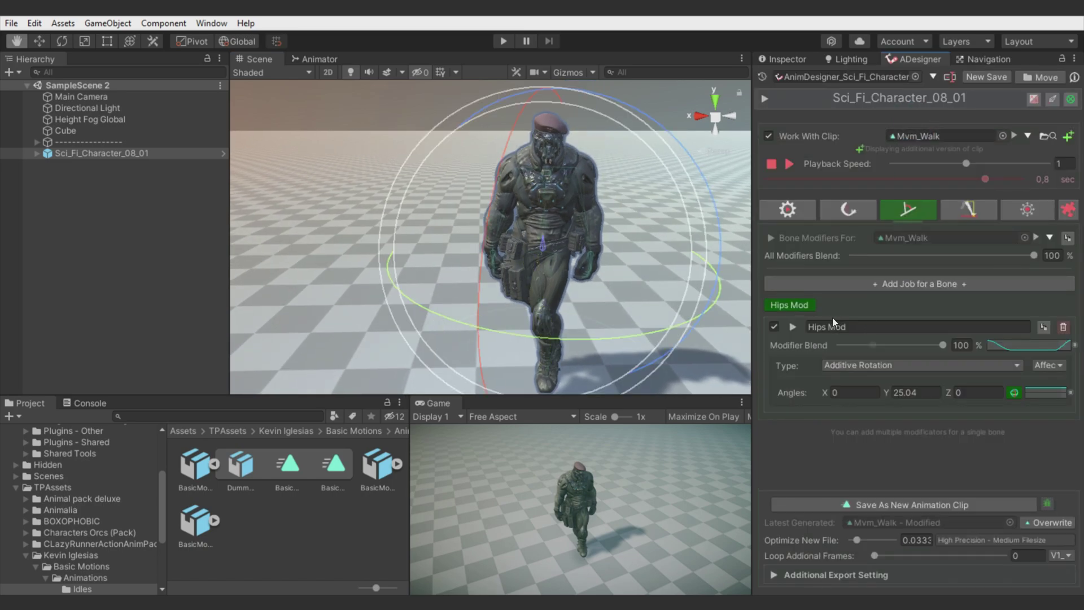
{"action": "left_click", "coordinate": [800, 308]}
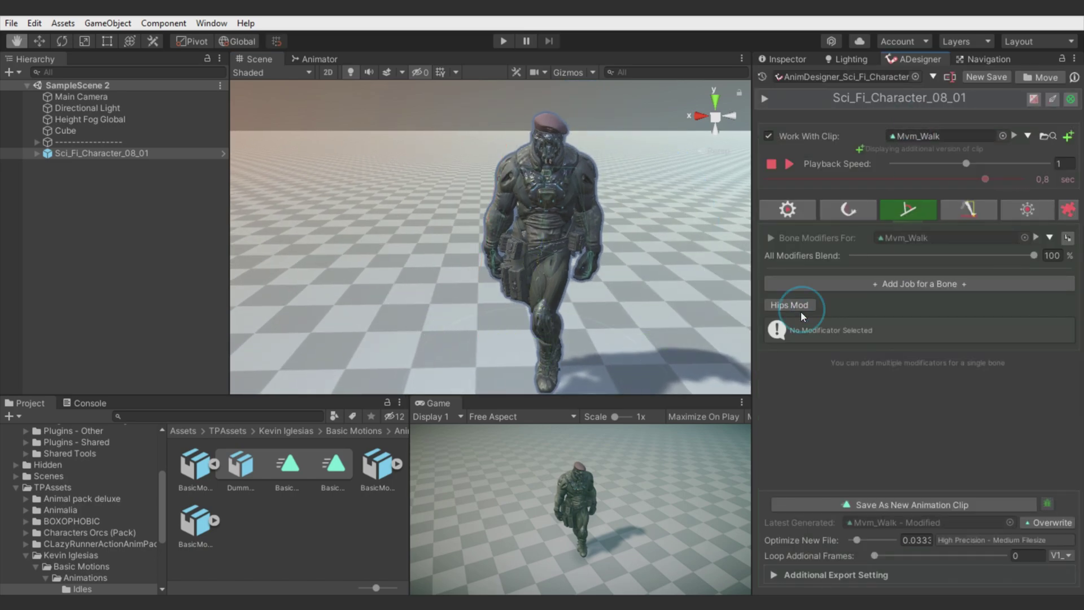
{"action": "left_click", "coordinate": [904, 281]}
{"action": "type", "text": "head"}
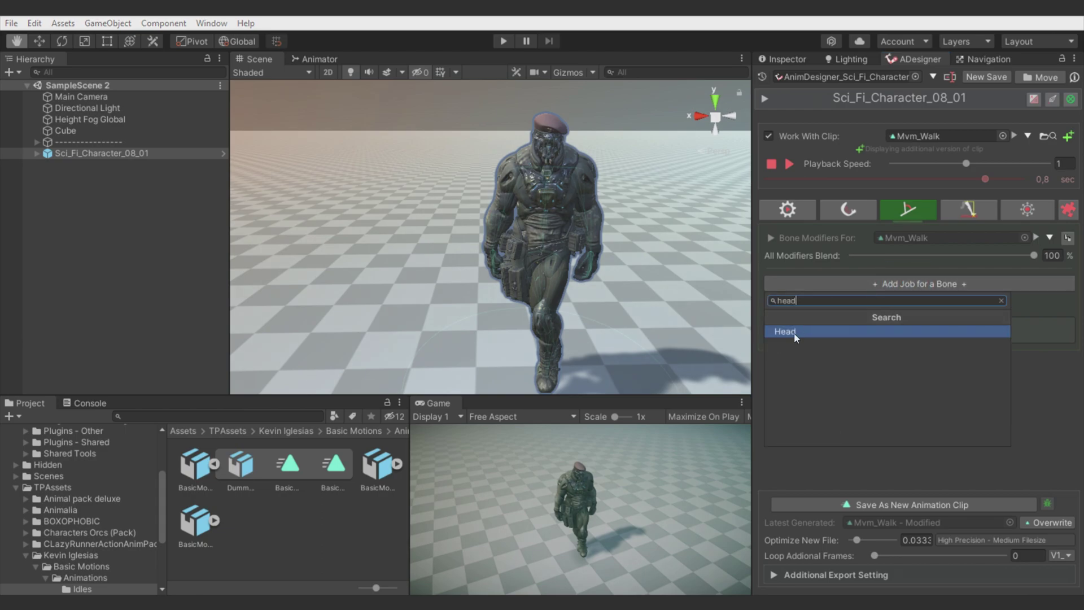
{"action": "left_click", "coordinate": [794, 333]}
- Make the head modifier a Look At Position with local look position Y 1.44 and Z 10.37, applied as Last_Override
{"action": "left_click", "coordinate": [903, 365]}
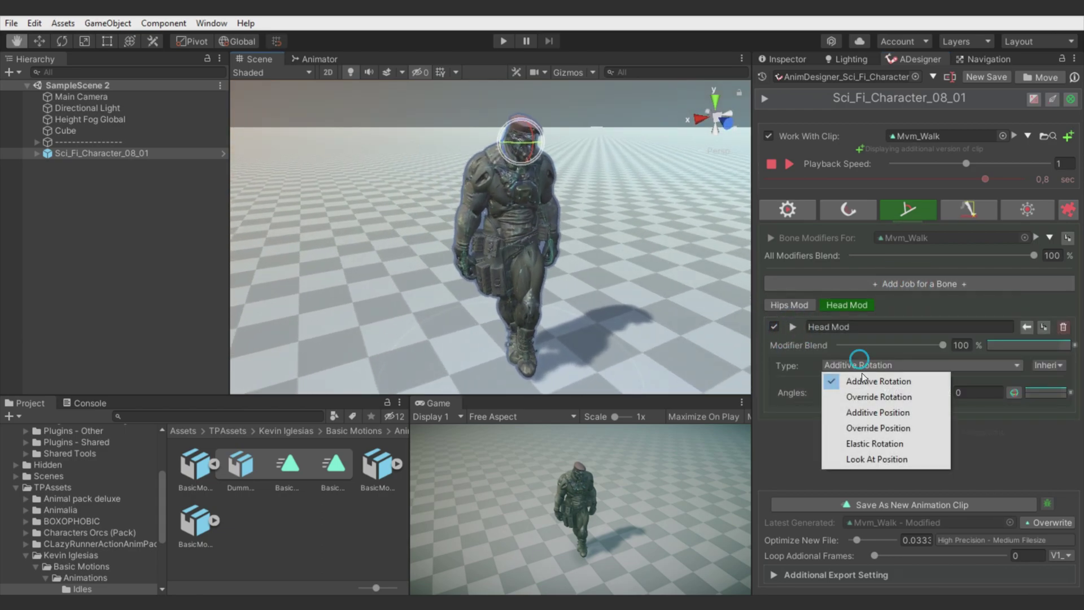
{"action": "left_click", "coordinate": [879, 454]}
{"action": "type", "text": "10.37"}
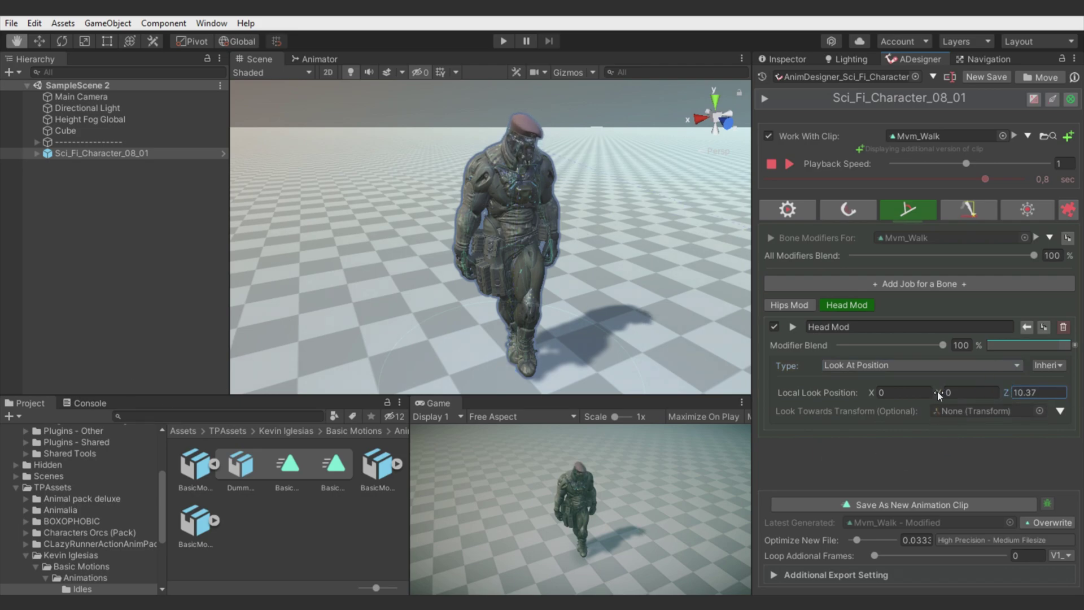
{"action": "left_click_drag", "start_coordinate": [938, 391], "coordinate": [997, 391]}
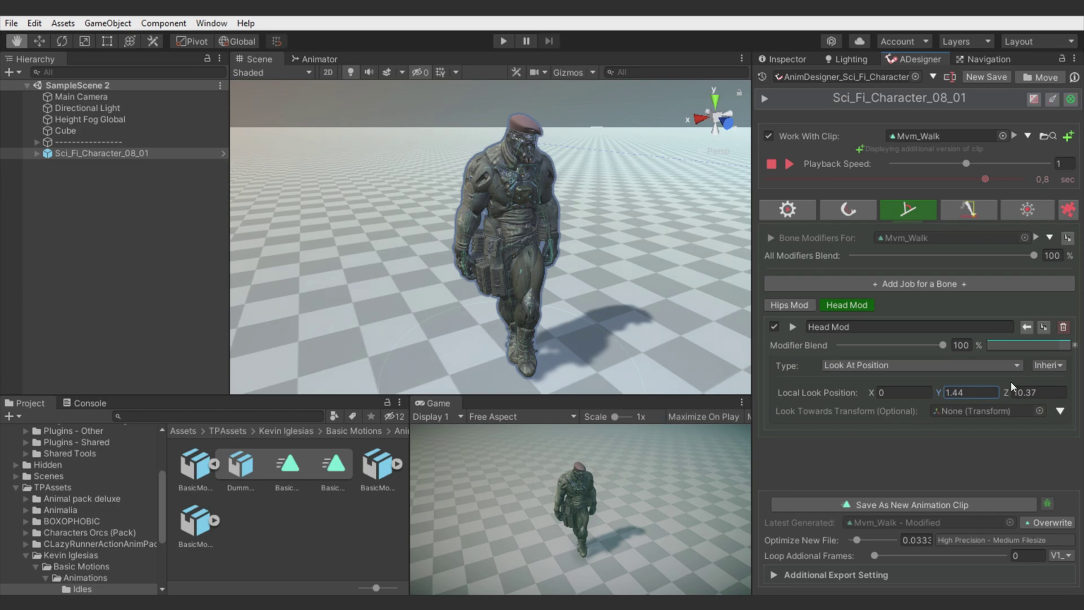
{"action": "left_click", "coordinate": [1049, 365]}
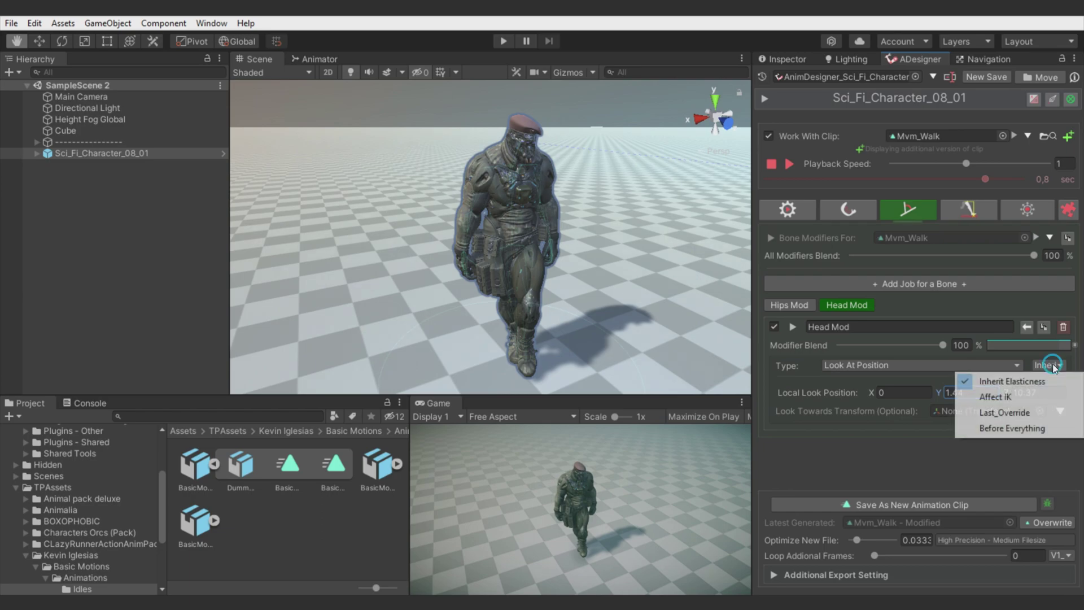
{"action": "left_click", "coordinate": [1004, 412]}
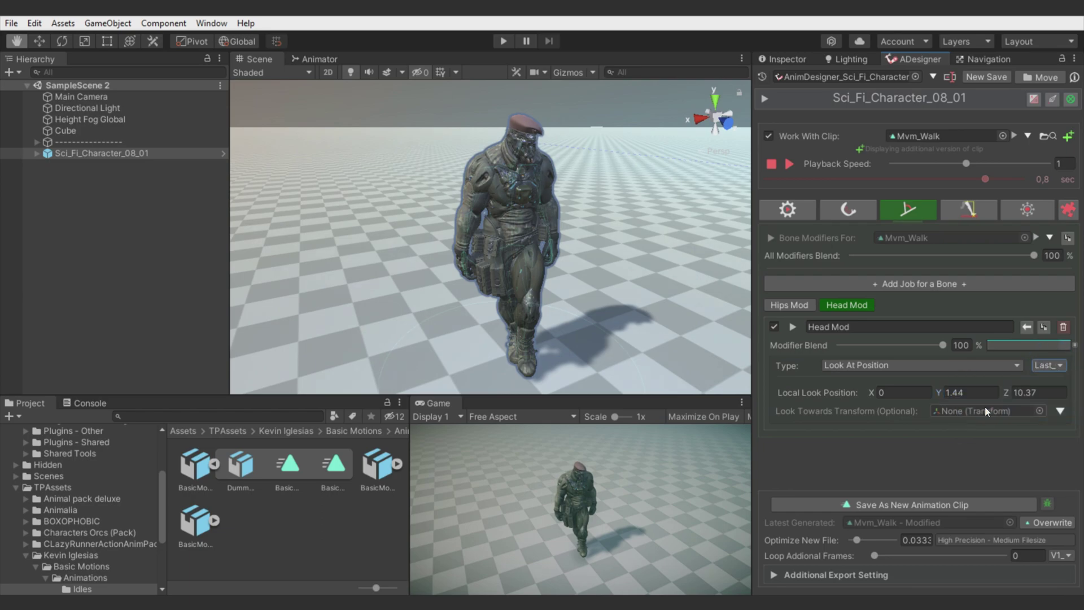
- Play the walk preview and check the head's look direction from the character's front
{"action": "left_click", "coordinate": [790, 163]}
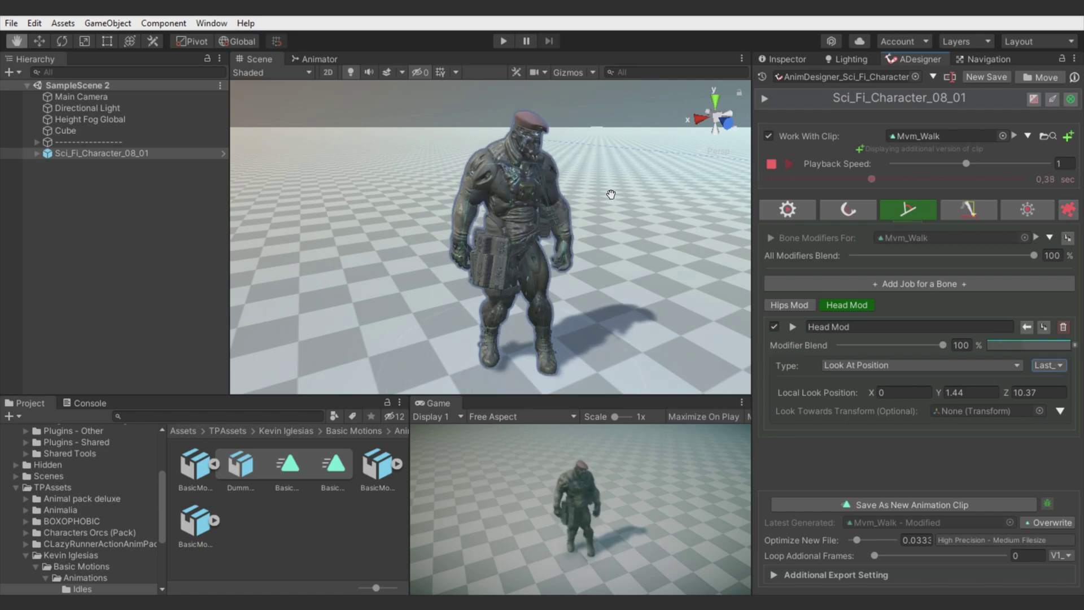
{"action": "left_click_drag", "start_coordinate": [611, 194], "coordinate": [493, 202], "text": "alt"}
{"action": "left_click", "coordinate": [790, 164]}
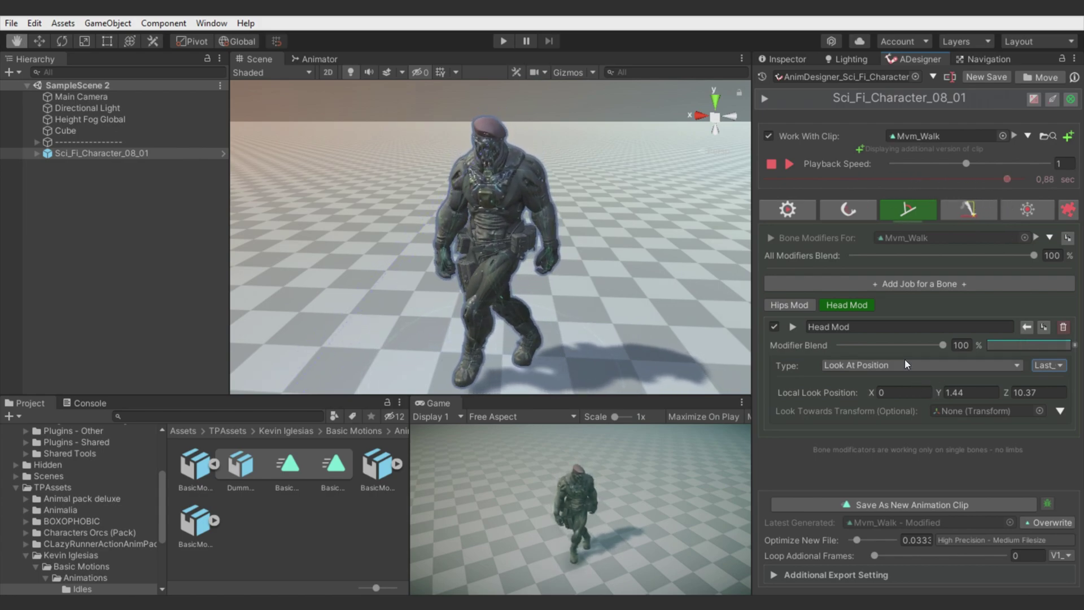
- Bring the two low keys of the hips modifier's blend curve together near 0.5 and play the walk preview to 0.3 s
{"action": "left_click", "coordinate": [783, 306]}
{"action": "left_click", "coordinate": [1026, 344]}
{"action": "left_click_drag", "start_coordinate": [994, 491], "coordinate": [920, 520]}
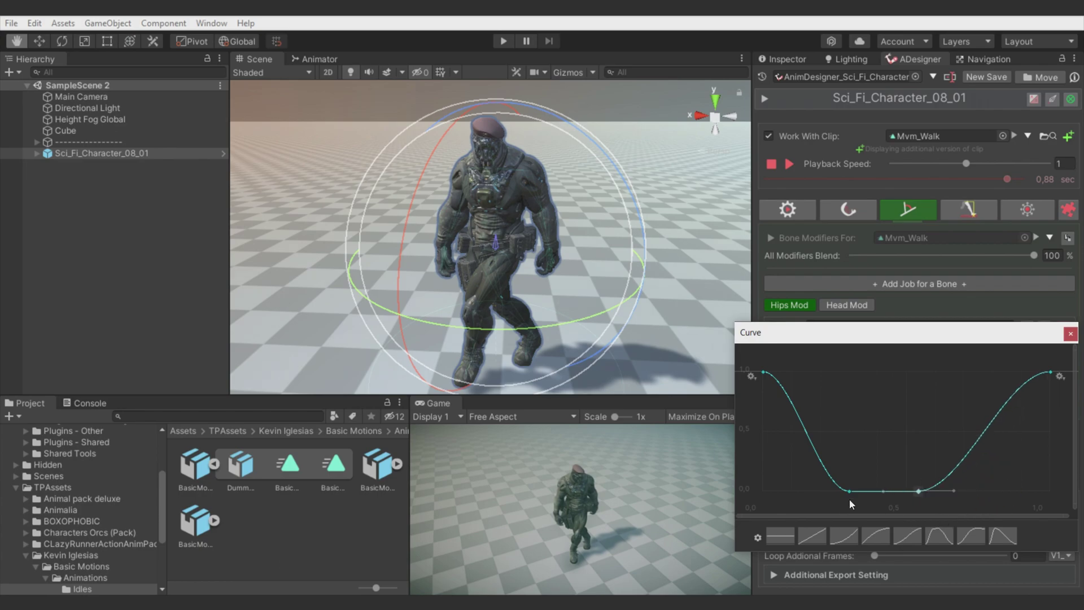
{"action": "left_click_drag", "start_coordinate": [849, 491], "coordinate": [897, 506]}
{"action": "left_click", "coordinate": [773, 164]}
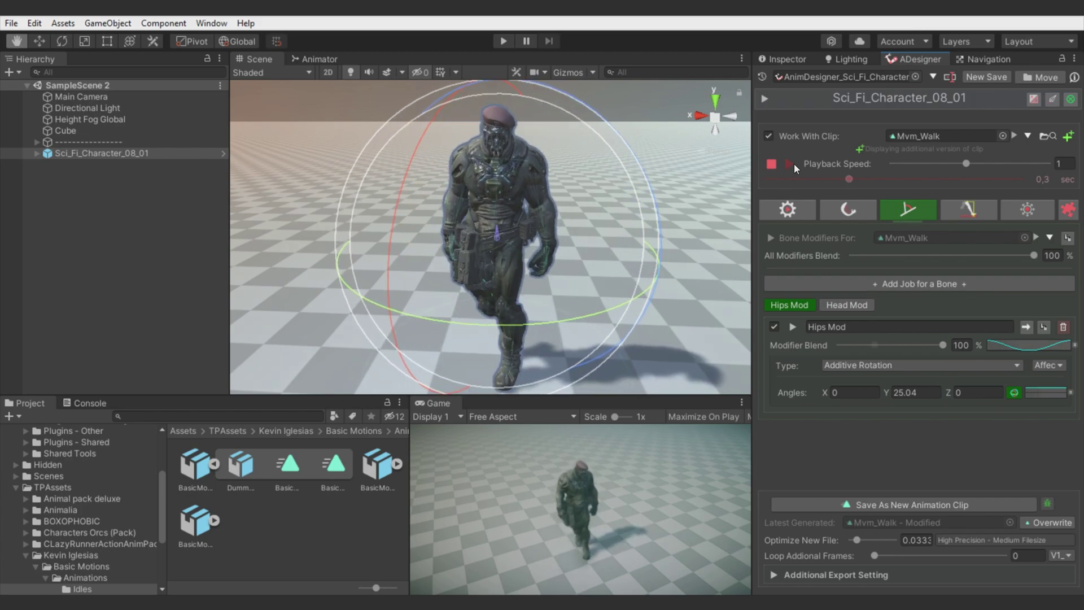
{"action": "left_click", "coordinate": [794, 164]}
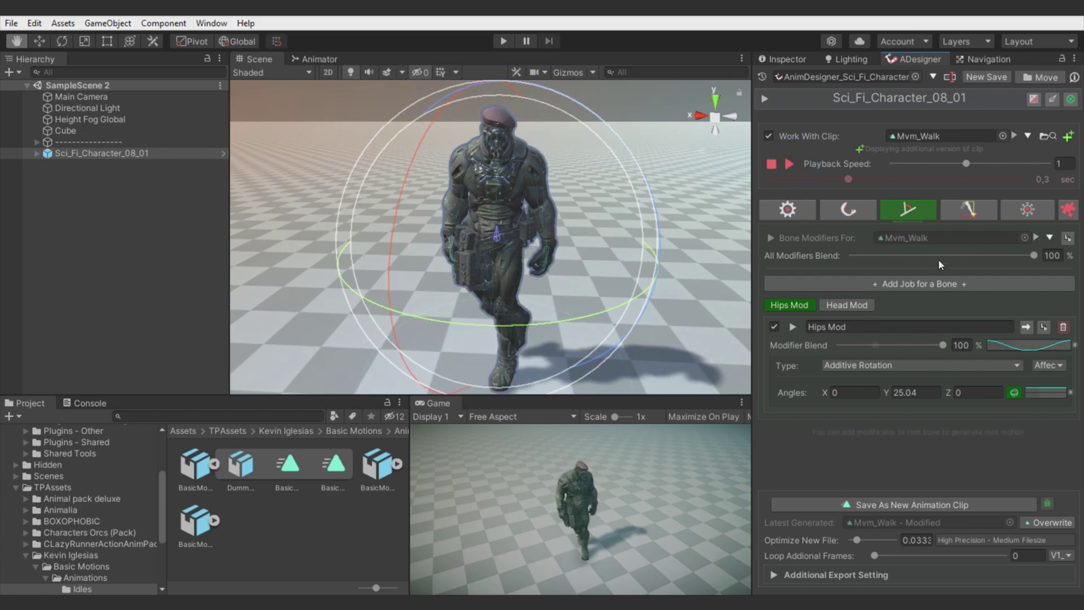
- Add a second custom module to the walk clip, name it Arms and assign the Humanoid arms module to it
{"action": "left_click", "coordinate": [1069, 211]}
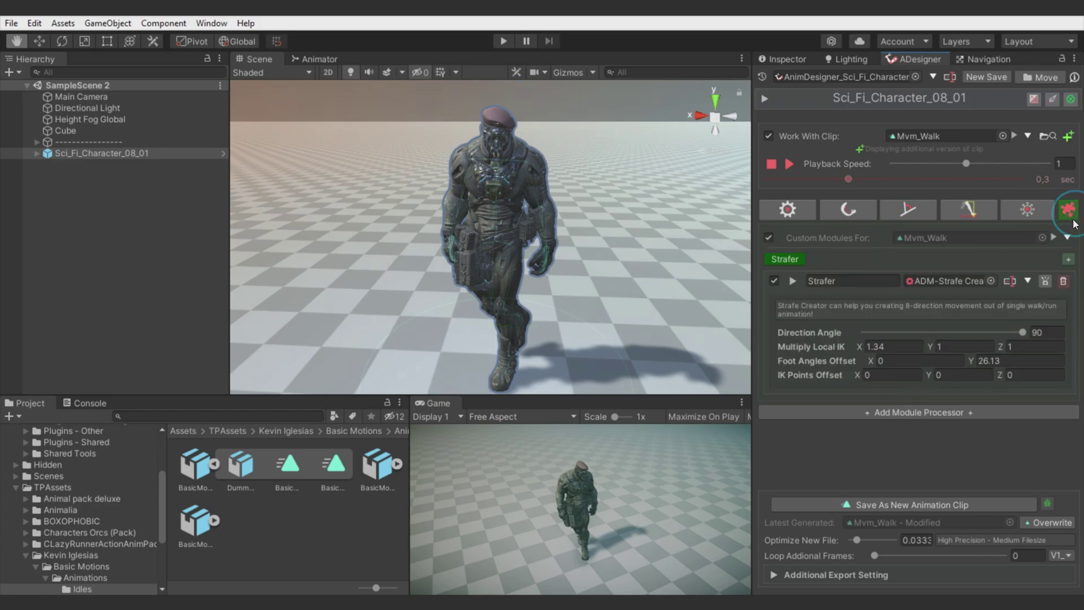
{"action": "left_click", "coordinate": [1066, 261]}
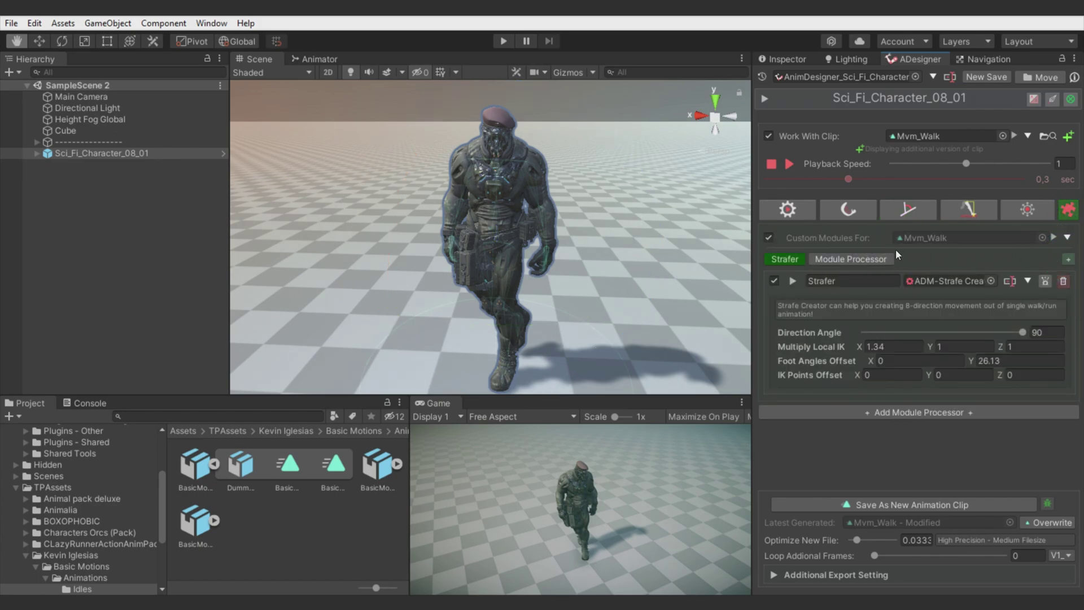
{"action": "left_click", "coordinate": [855, 260]}
{"action": "left_click", "coordinate": [847, 280]}
{"action": "type", "text": "Arms"}
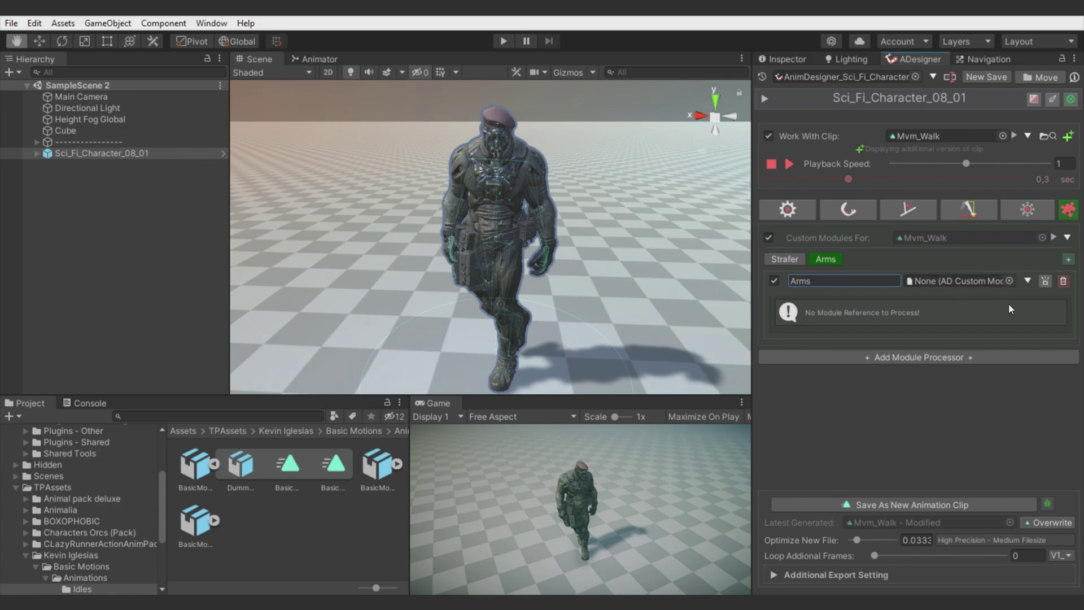
{"action": "left_click", "coordinate": [1025, 280]}
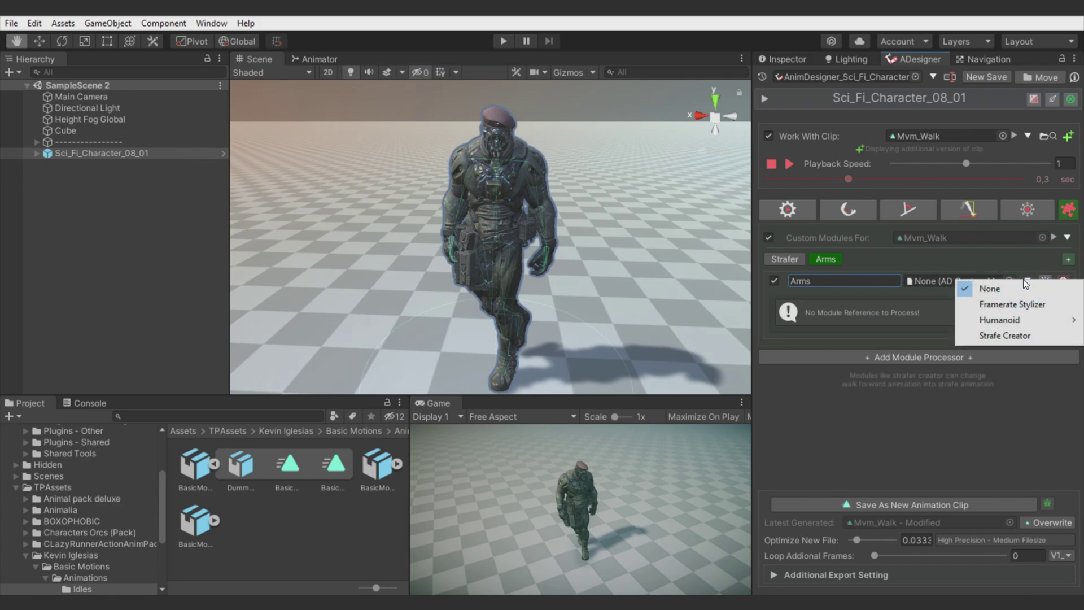
{"action": "mouse_move", "coordinate": [1007, 322]}
{"action": "left_click", "coordinate": [921, 320]}
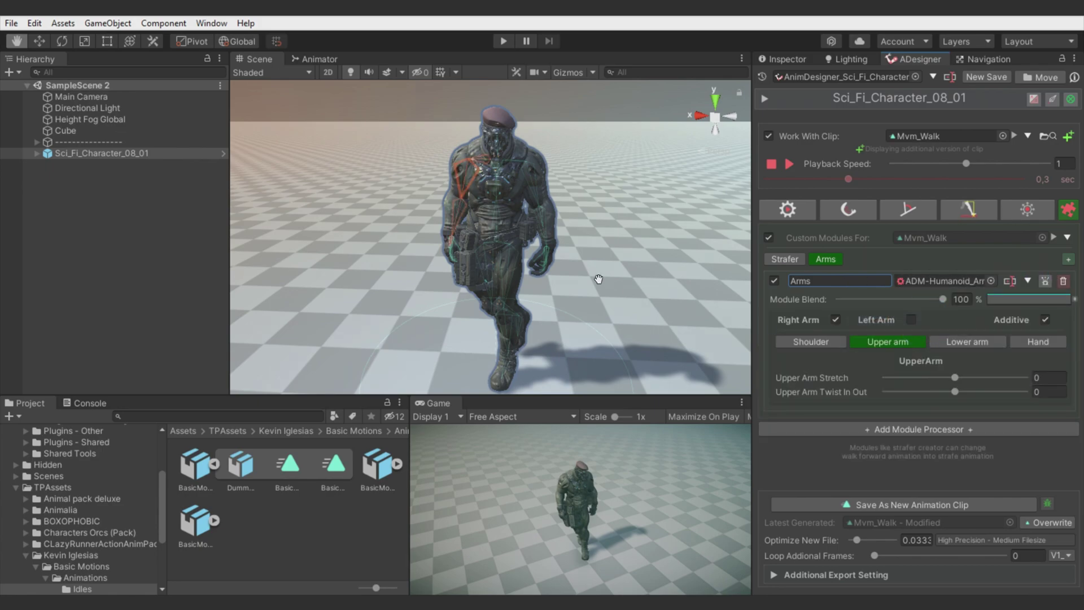
- Include the left arm in the Arms module and set Shoulder Down-Up to 0.54 and Shoulder Front-Back to about 0.12
{"action": "left_click_drag", "start_coordinate": [542, 265], "coordinate": [627, 266], "text": "alt"}
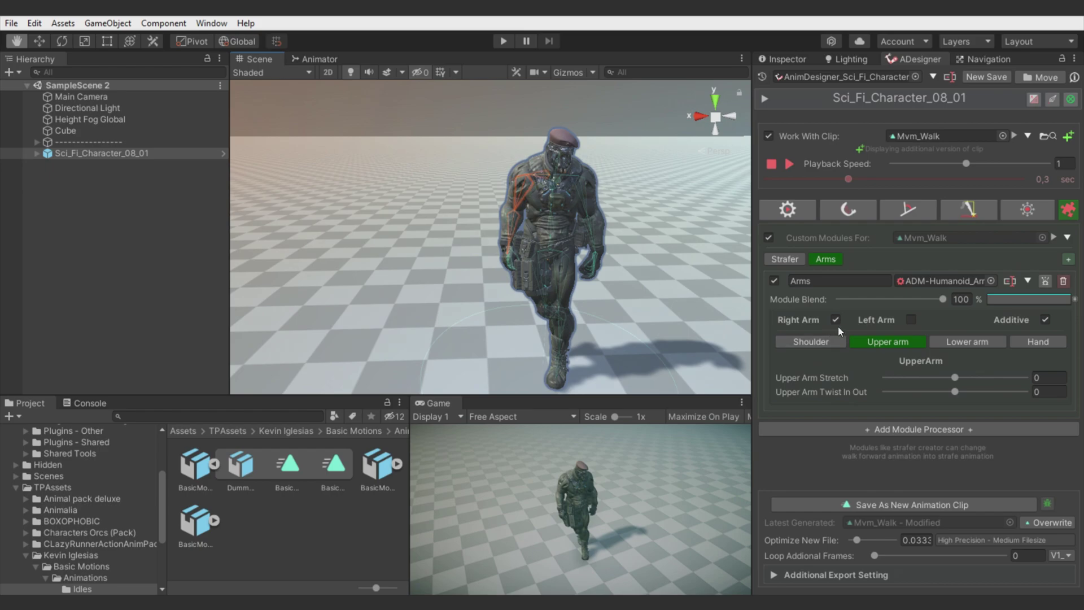
{"action": "left_click", "coordinate": [911, 320]}
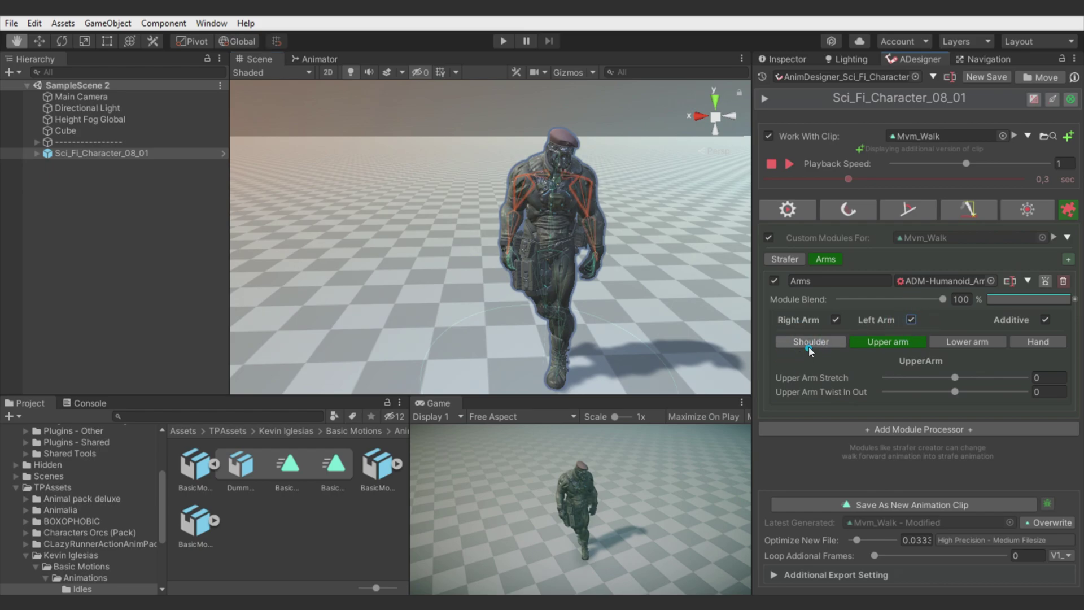
{"action": "left_click", "coordinate": [809, 342]}
{"action": "left_click_drag", "start_coordinate": [955, 377], "coordinate": [995, 379]}
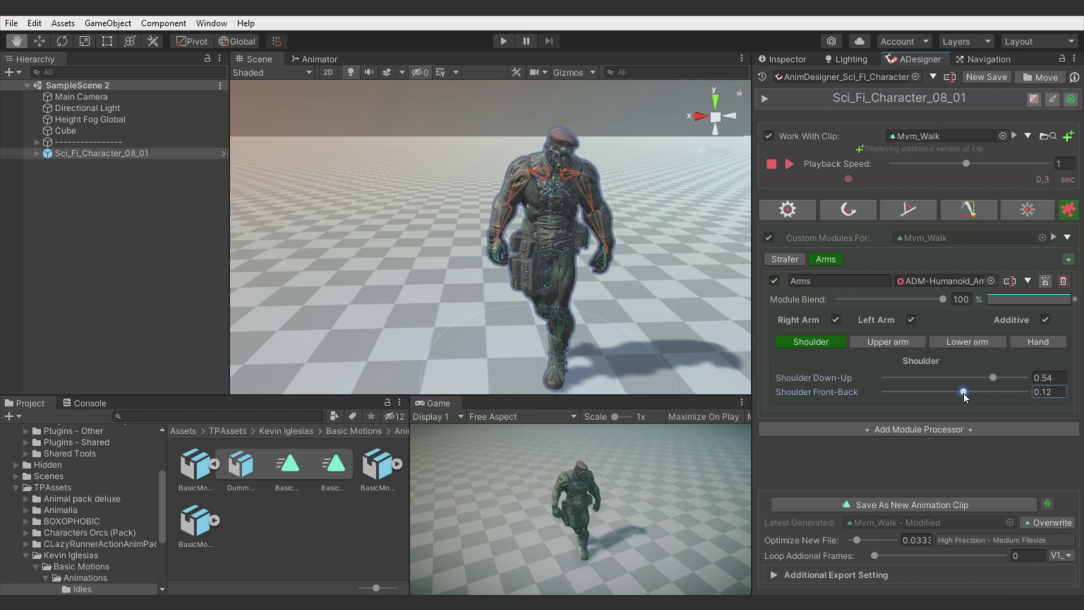
- Slightly raise the Arms module's Upper Arm Stretch, try its lower arm and hand settings, and reduce the Module Blend to 79%
{"action": "left_click", "coordinate": [855, 342]}
{"action": "left_click_drag", "start_coordinate": [955, 378], "coordinate": [966, 378]}
{"action": "left_click", "coordinate": [966, 342]}
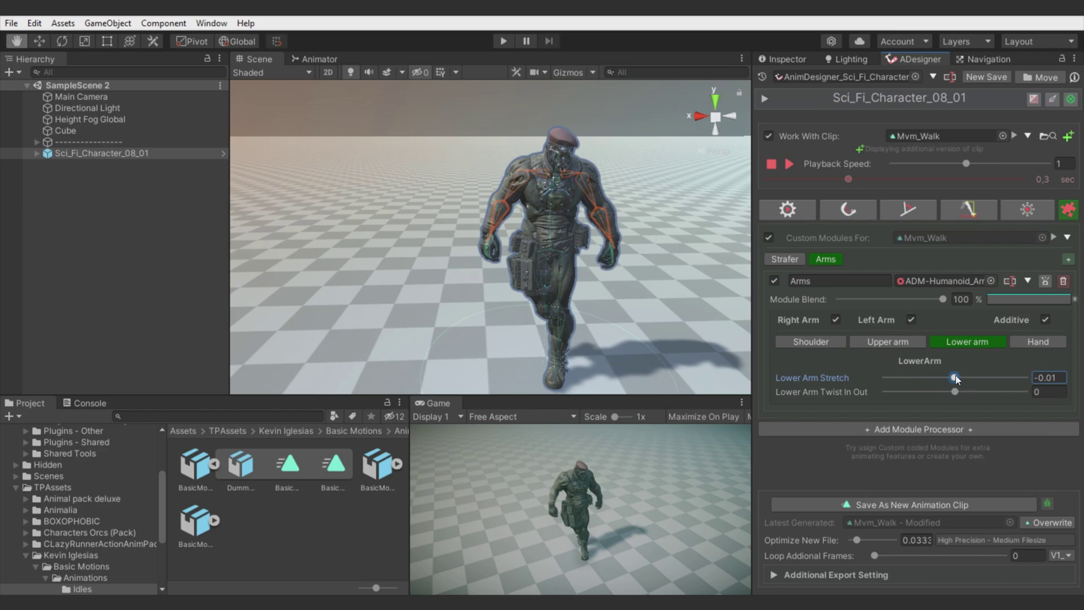
{"action": "left_click", "coordinate": [1039, 343]}
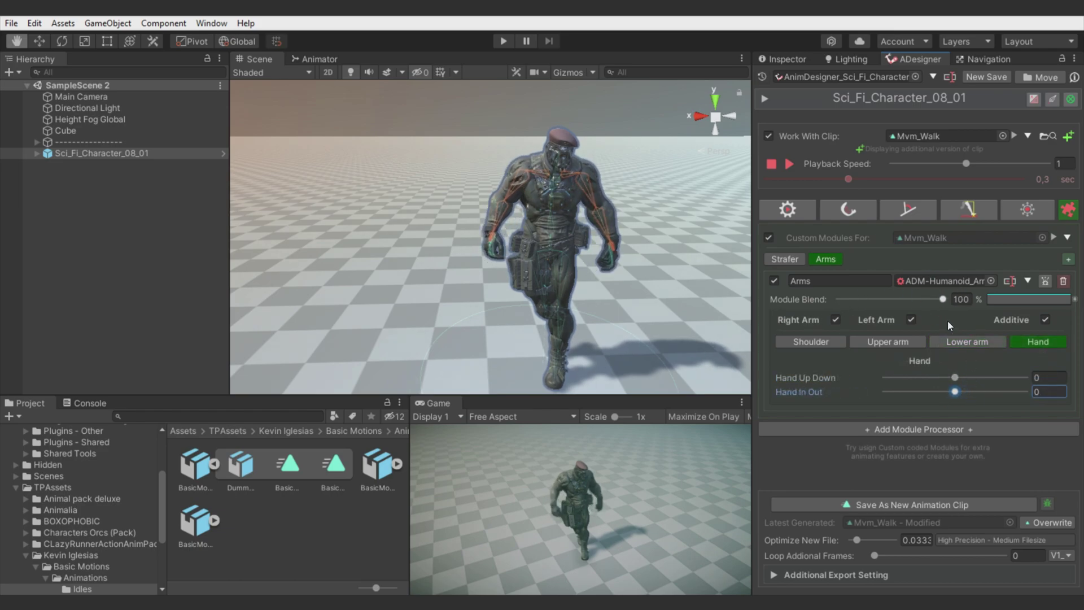
{"action": "left_click_drag", "start_coordinate": [947, 322], "coordinate": [918, 328]}
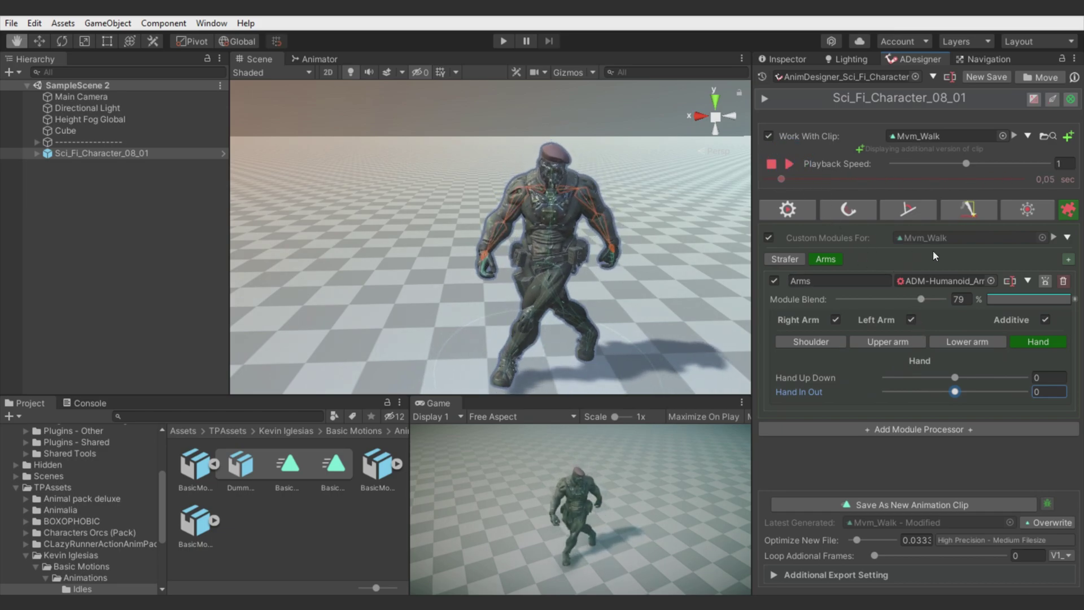
- Add a third custom module using the Humanoid arms module, with the left arm included and Additive turned off
{"action": "left_click", "coordinate": [1068, 259]}
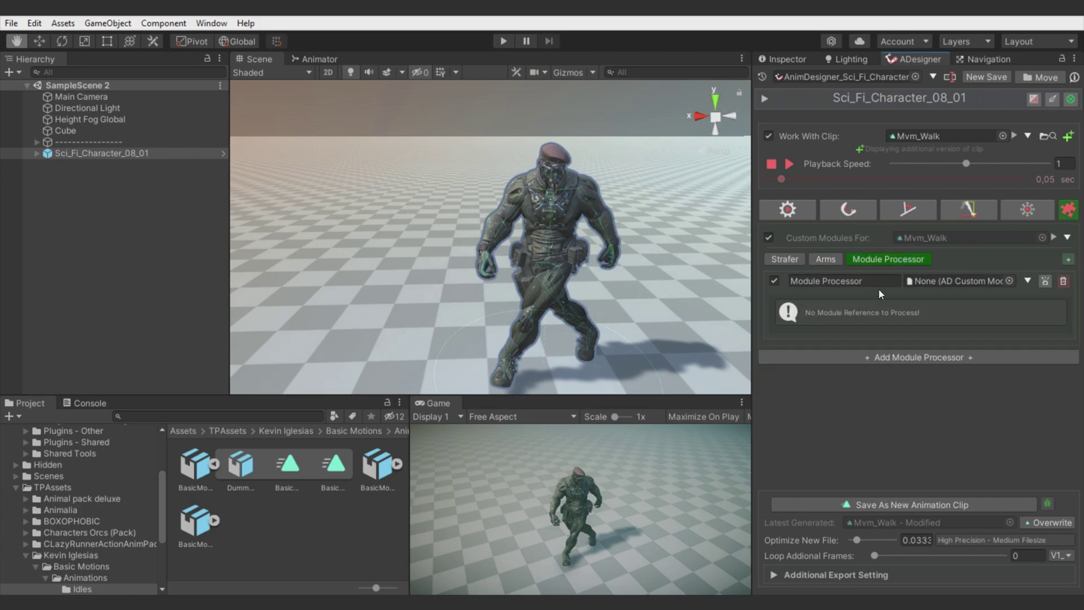
{"action": "left_click", "coordinate": [1028, 281]}
{"action": "mouse_move", "coordinate": [1008, 319]}
{"action": "left_click", "coordinate": [899, 319]}
{"action": "left_click", "coordinate": [912, 319]}
{"action": "left_click", "coordinate": [1045, 320]}
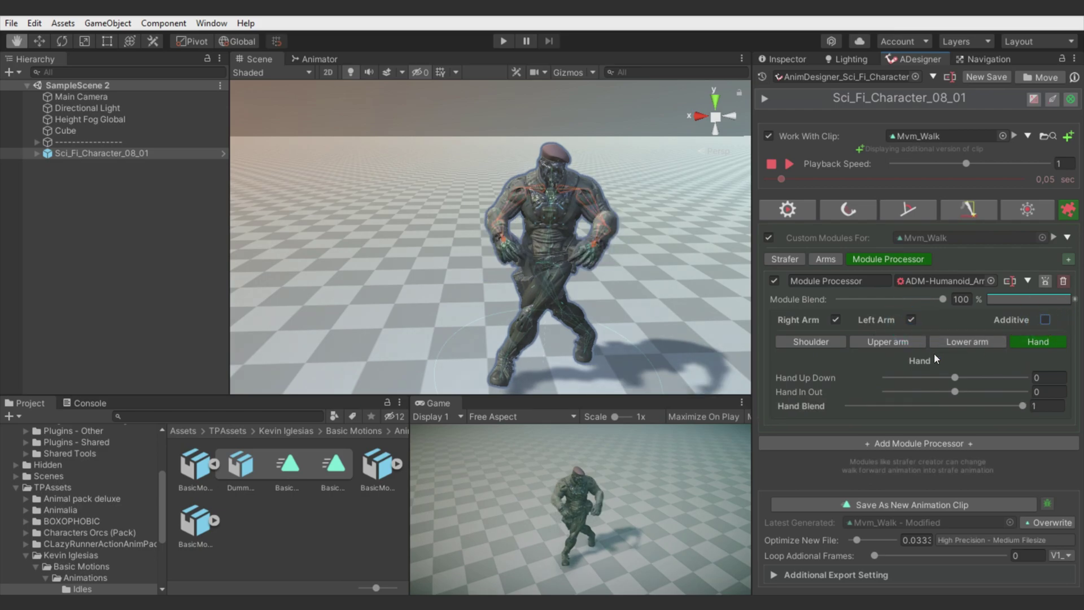
- Set the third module's Upper Arm Stretch to -0.32 and its Upper Arm Twist In Out to 0.24
{"action": "left_click", "coordinate": [813, 341]}
{"action": "mouse_move", "coordinate": [954, 377]}
{"action": "left_mouse_down"}
{"action": "mouse_move", "coordinate": [979, 374]}
{"action": "mouse_move", "coordinate": [964, 394]}
{"action": "mouse_move", "coordinate": [967, 380]}
{"action": "mouse_move", "coordinate": [954, 378]}
{"action": "mouse_move", "coordinate": [953, 390]}
{"action": "mouse_move", "coordinate": [984, 390]}
{"action": "mouse_move", "coordinate": [974, 377]}
{"action": "mouse_move", "coordinate": [991, 374]}
{"action": "mouse_move", "coordinate": [976, 390]}
{"action": "mouse_move", "coordinate": [935, 377]}
{"action": "left_mouse_up"}
{"action": "left_click", "coordinate": [972, 391]}
{"action": "left_click", "coordinate": [915, 342]}
{"action": "left_click", "coordinate": [968, 340]}
{"action": "left_click", "coordinate": [905, 342]}
- Try different Module Blend amounts for the third module during playback and settle on 46%
{"action": "left_click_drag", "start_coordinate": [942, 299], "coordinate": [810, 301]}
{"action": "left_click_drag", "start_coordinate": [895, 304], "coordinate": [892, 304]}
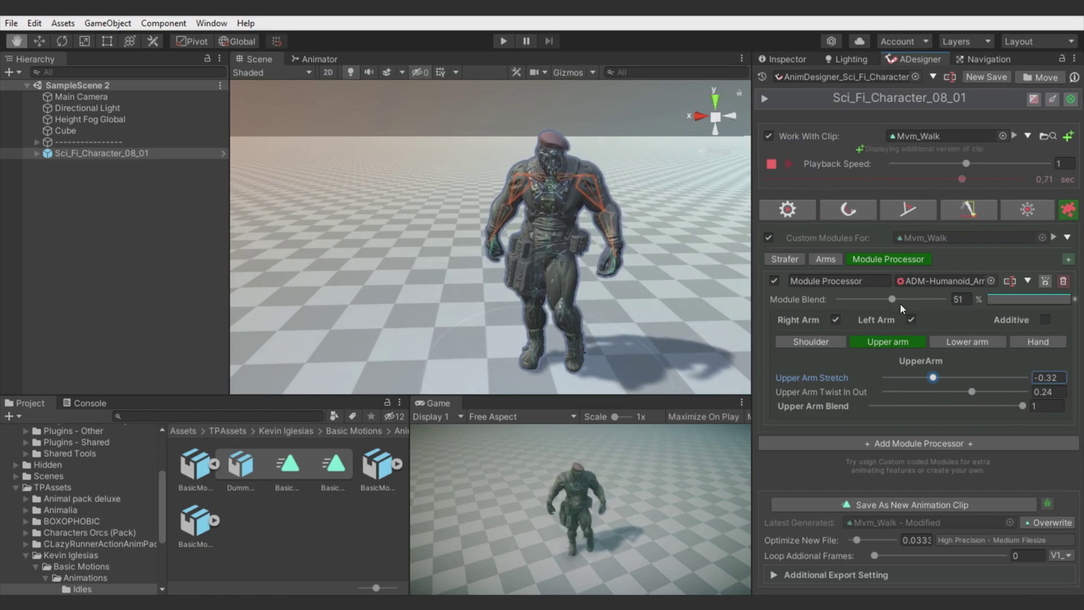
{"action": "mouse_move", "coordinate": [893, 300]}
{"action": "left_mouse_down"}
{"action": "mouse_move", "coordinate": [878, 301]}
{"action": "mouse_move", "coordinate": [1053, 311]}
{"action": "mouse_move", "coordinate": [887, 305]}
{"action": "left_mouse_up"}
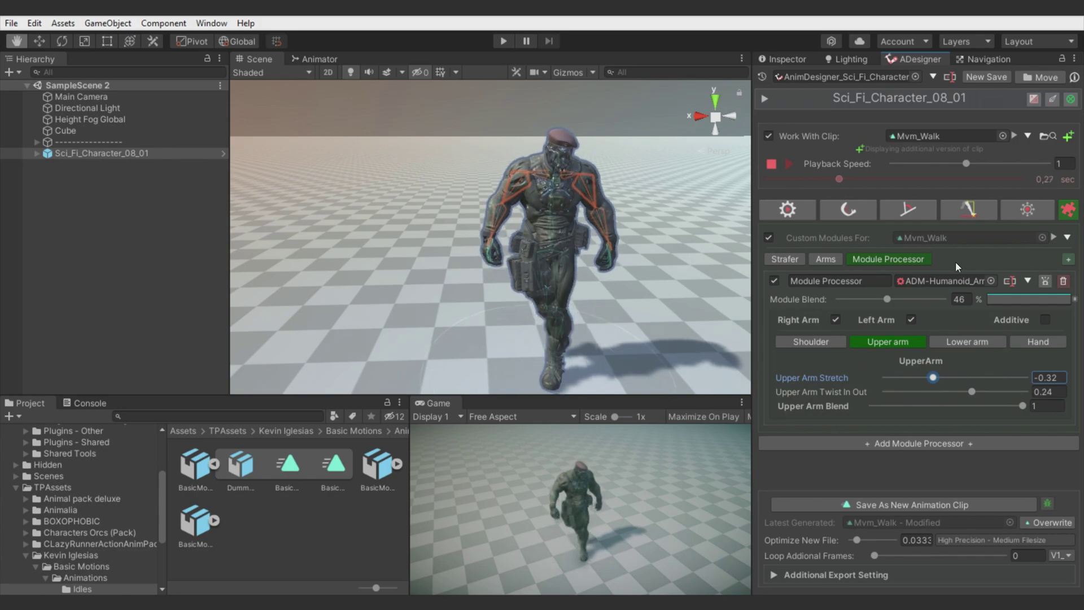
- Set the right leg's IK Position Offset Z to -0.09 in the walk clip's IK configuration
{"action": "left_click", "coordinate": [893, 258]}
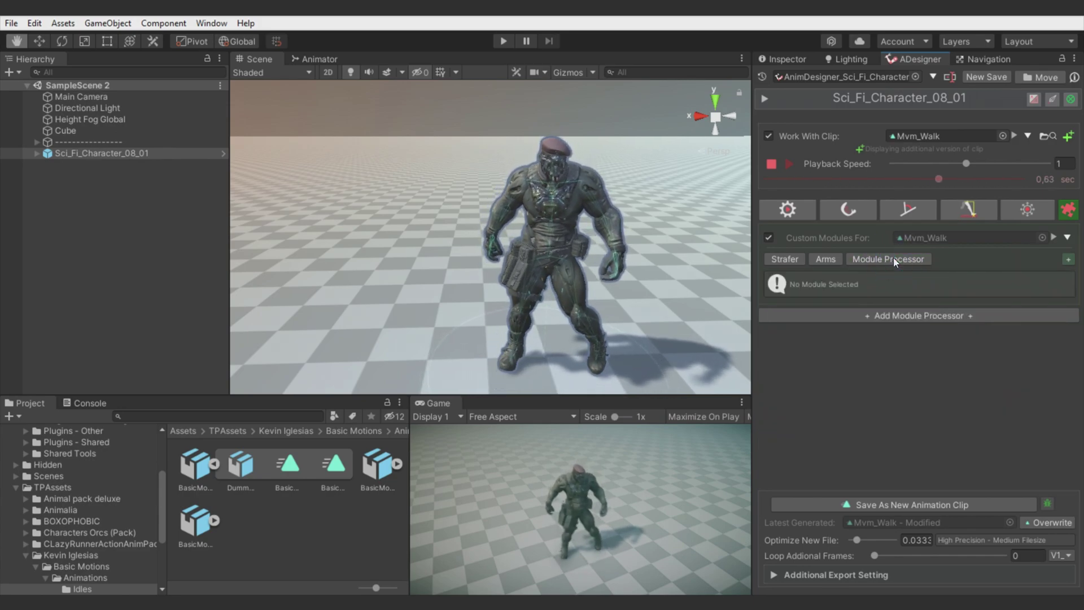
{"action": "left_click", "coordinate": [785, 258]}
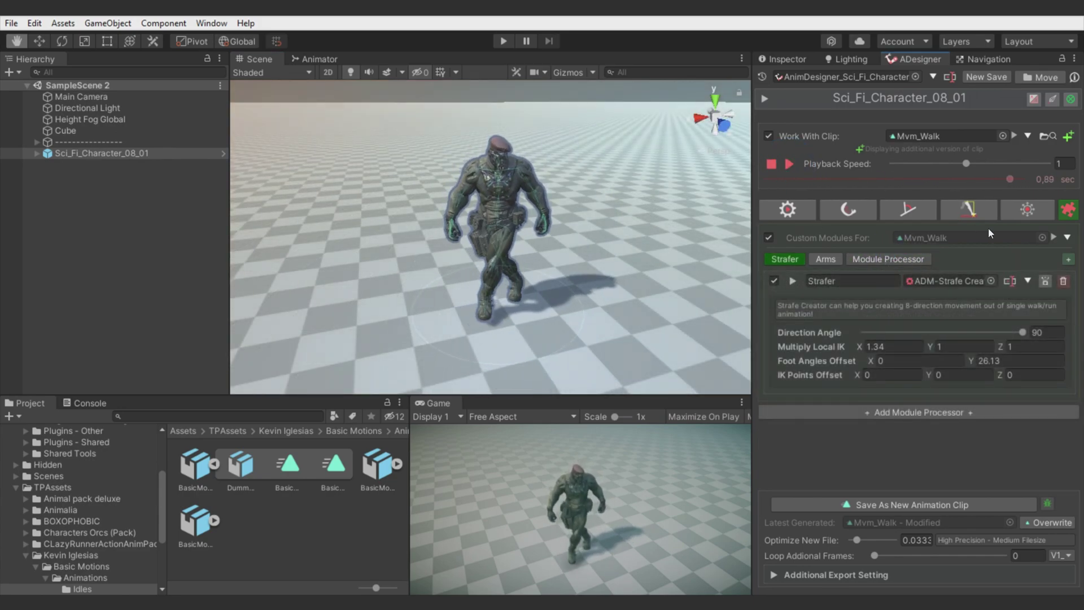
{"action": "left_click", "coordinate": [961, 210]}
{"action": "right_click_drag", "start_coordinate": [630, 248], "coordinate": [821, 313]}
{"action": "scroll", "coordinate": [861, 369], "scroll_direction": "down", "scroll_amount": 1}
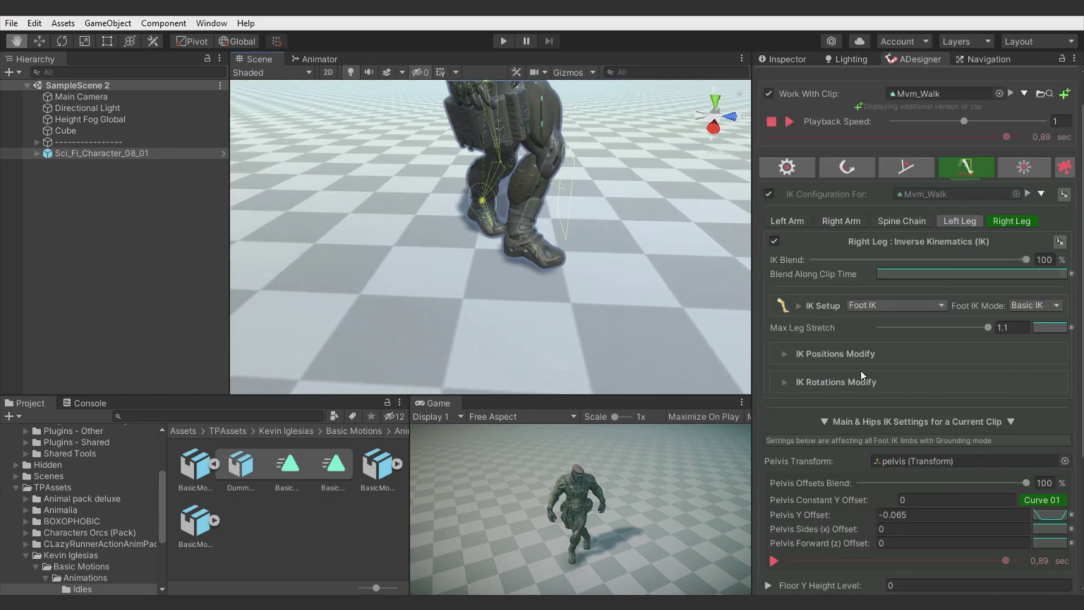
{"action": "left_click", "coordinate": [854, 354]}
{"action": "scroll", "coordinate": [854, 354], "scroll_direction": "down", "scroll_amount": 2}
{"action": "left_click_drag", "start_coordinate": [1009, 286], "coordinate": [1001, 287]}
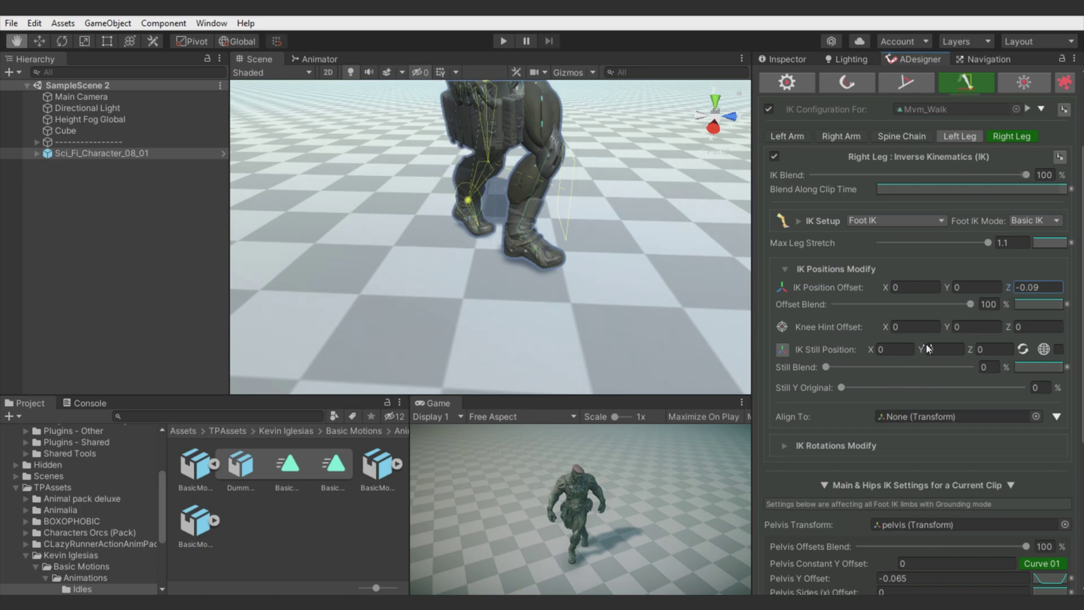
- Set the left leg's IK Position Offset Z to 0.03
{"action": "scroll", "coordinate": [942, 288], "scroll_direction": "up", "scroll_amount": 3}
{"action": "left_click", "coordinate": [960, 221]}
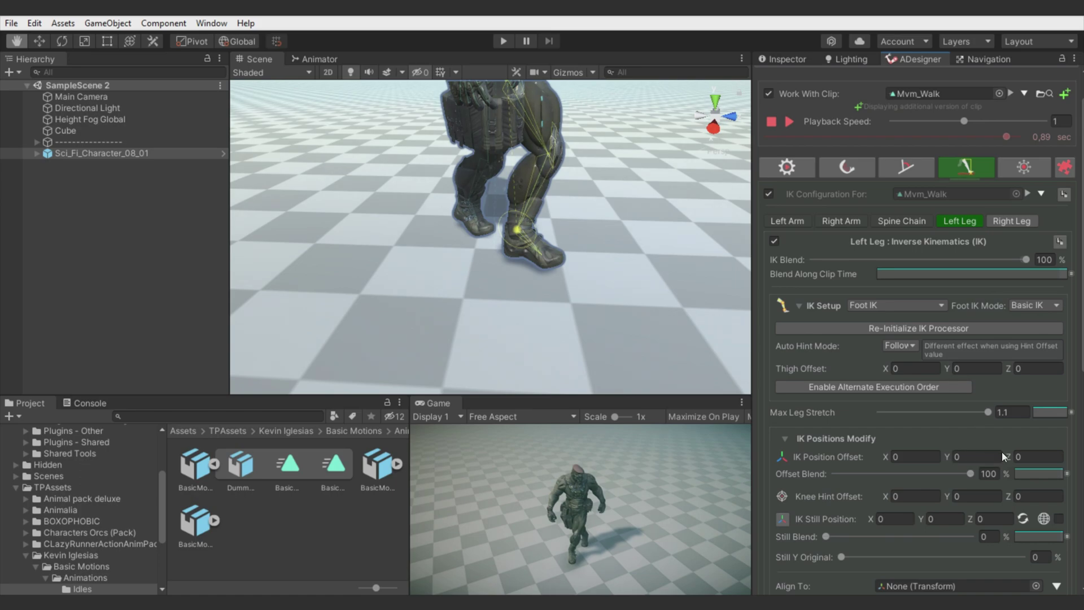
{"action": "mouse_move", "coordinate": [1011, 449]}
{"action": "left_mouse_down"}
{"action": "mouse_move", "coordinate": [1017, 459]}
{"action": "mouse_move", "coordinate": [1006, 459]}
{"action": "left_mouse_up"}
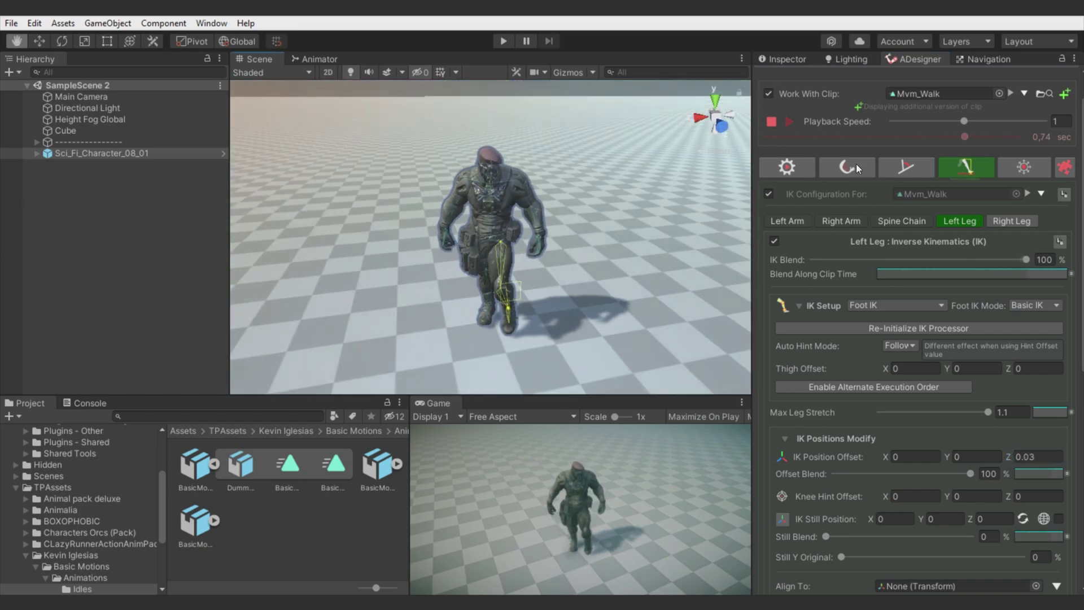
- Enable Spine Chain elasticness with Rotation Based Elasticness at 0% and Position Based Elasticness at 77%
{"action": "left_click", "coordinate": [855, 162]}
{"action": "left_click", "coordinate": [774, 246]}
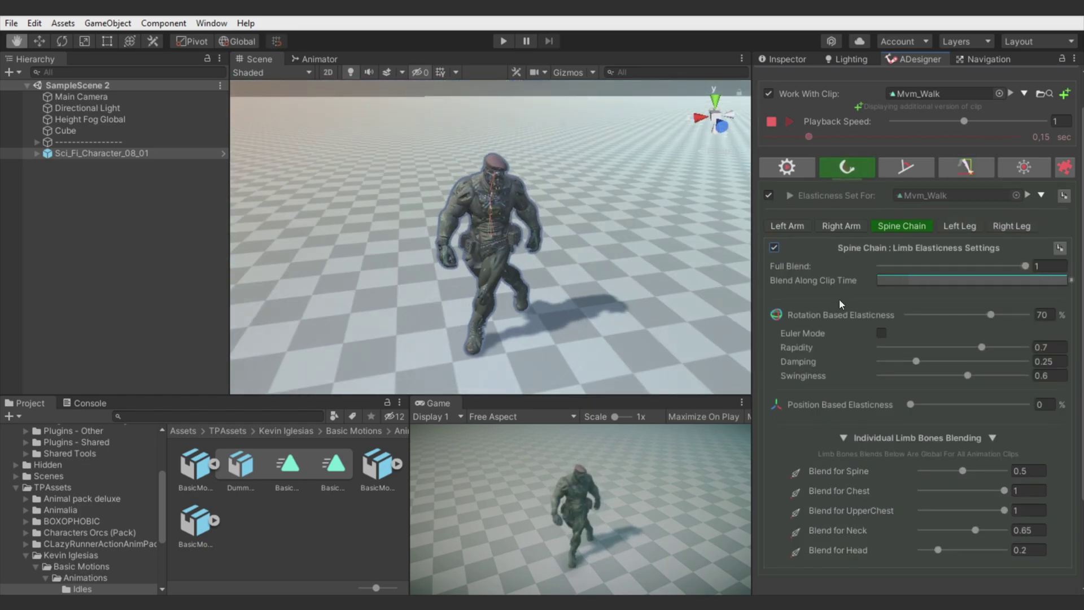
{"action": "scroll", "coordinate": [870, 339], "scroll_direction": "down", "scroll_amount": 4}
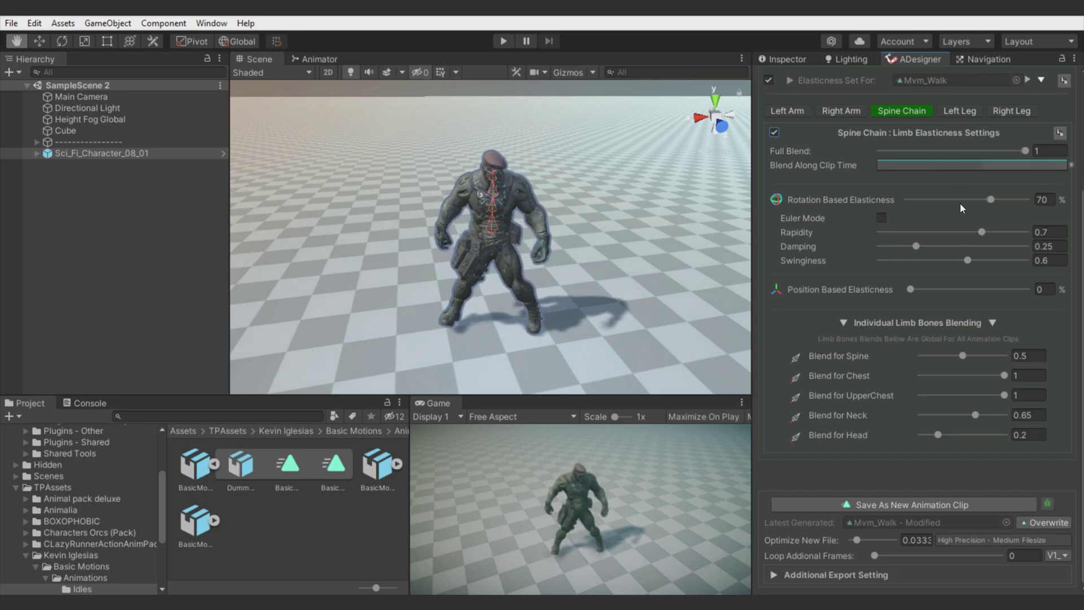
{"action": "left_click_drag", "start_coordinate": [964, 207], "coordinate": [920, 249]}
{"action": "left_click_drag", "start_coordinate": [911, 289], "coordinate": [998, 291]}
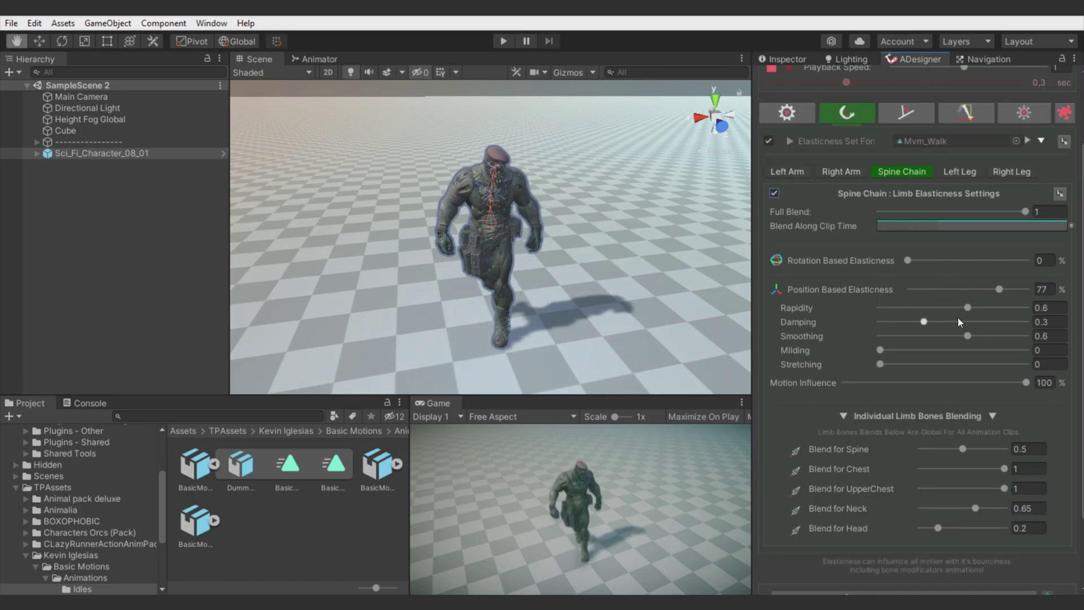
- Tune the spine's Position Based Elasticness to 100%, Rapidity 0.886, Damping 0.5 and Smoothing 0.393, with Full Blend at 0.592
{"action": "left_click_drag", "start_coordinate": [946, 323], "coordinate": [1081, 288]}
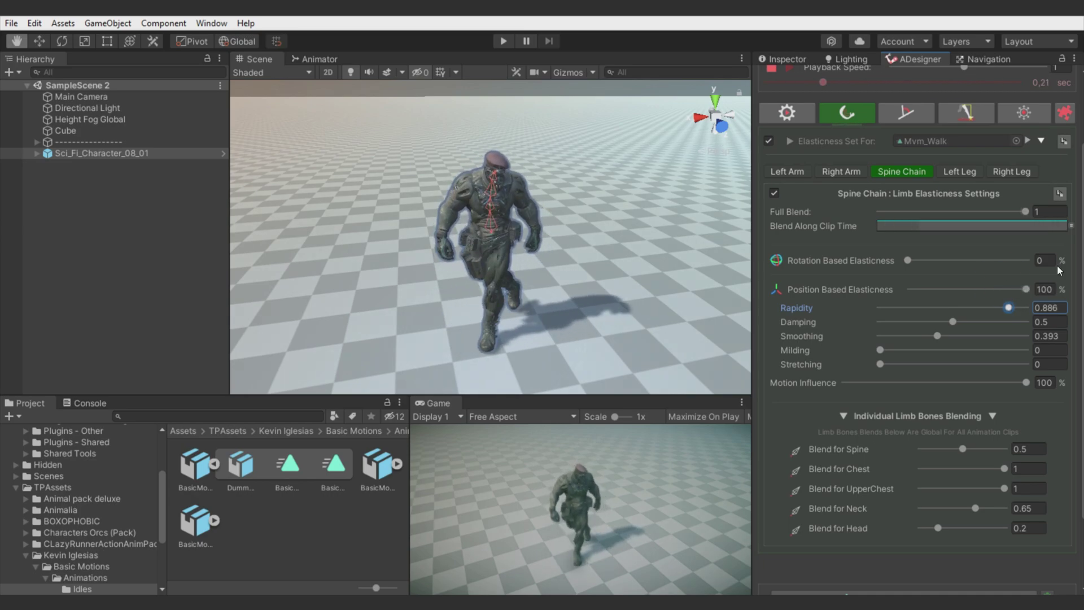
{"action": "left_click_drag", "start_coordinate": [1017, 213], "coordinate": [966, 217]}
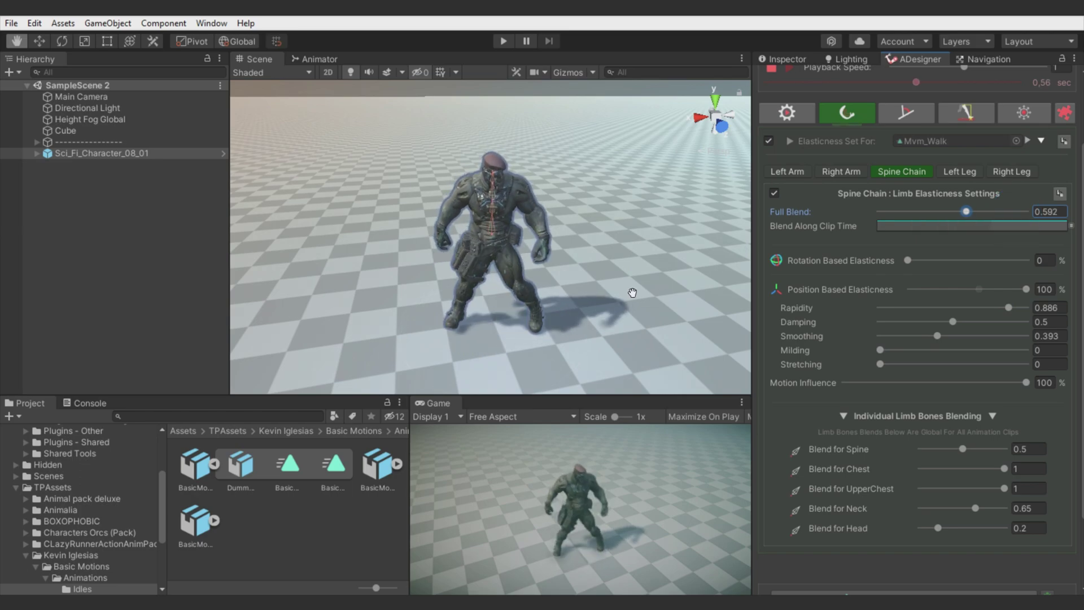
{"action": "left_click_drag", "start_coordinate": [632, 293], "coordinate": [730, 141], "text": "alt"}
{"action": "left_click", "coordinate": [900, 171]}
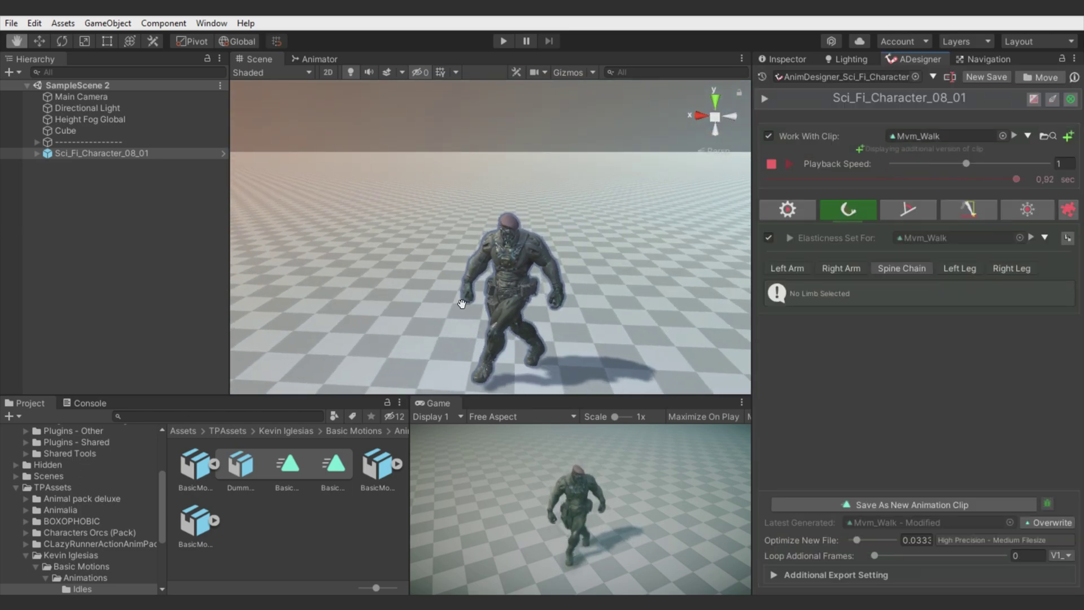
{"action": "right_click_drag", "start_coordinate": [462, 297], "coordinate": [594, 275]}
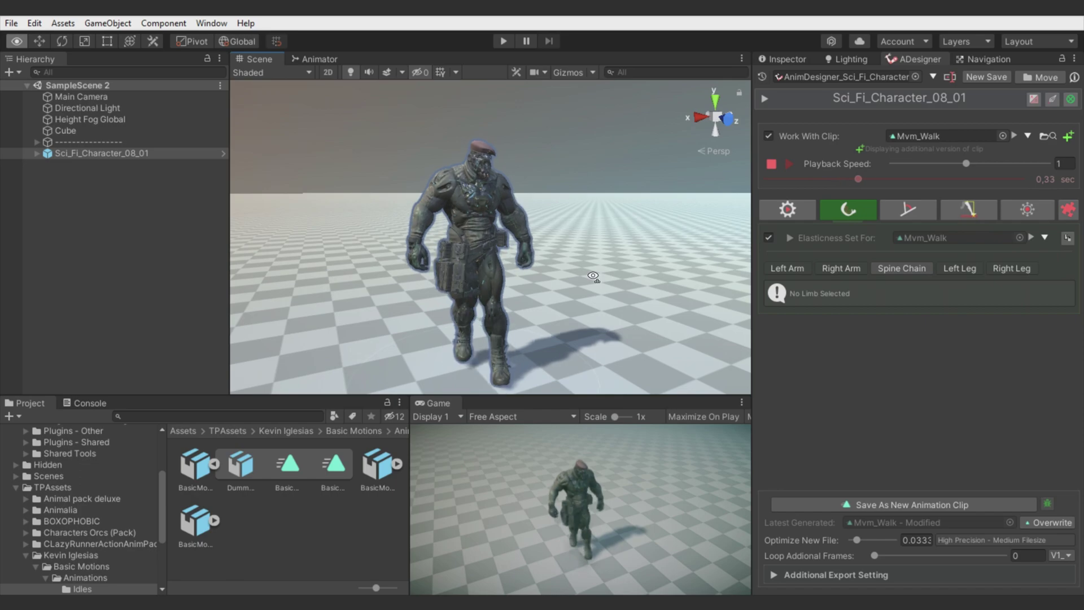
{"action": "left_click_drag", "start_coordinate": [594, 277], "coordinate": [505, 293], "text": "alt"}
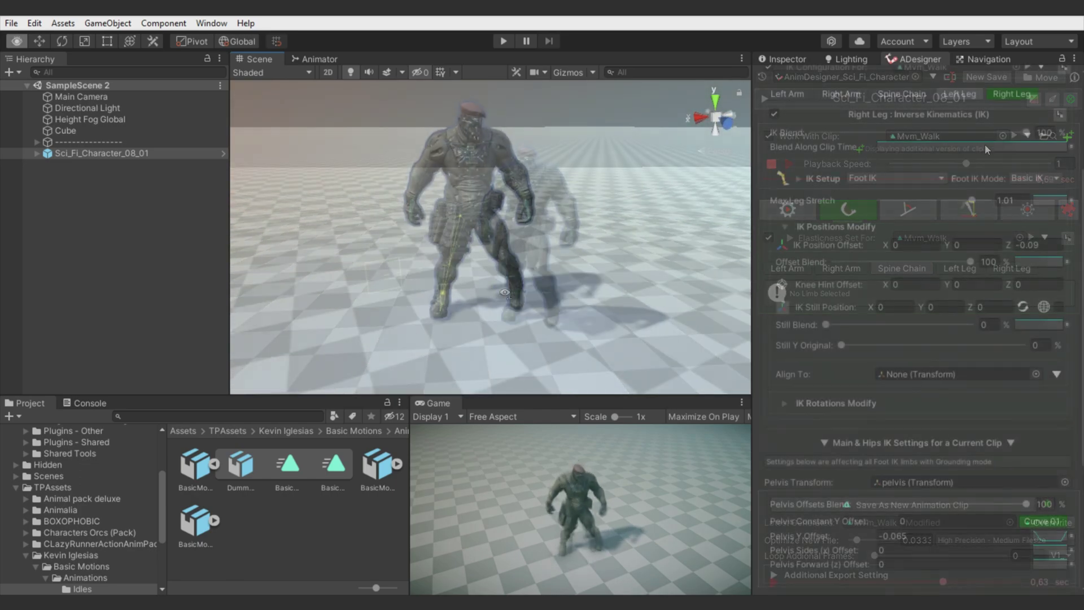
- Enable Use Hips Elasticness in the IK extra settings with Rapidity 0.877, Damping 0.612 and Smoothing 0.316
{"action": "left_click", "coordinate": [1016, 96]}
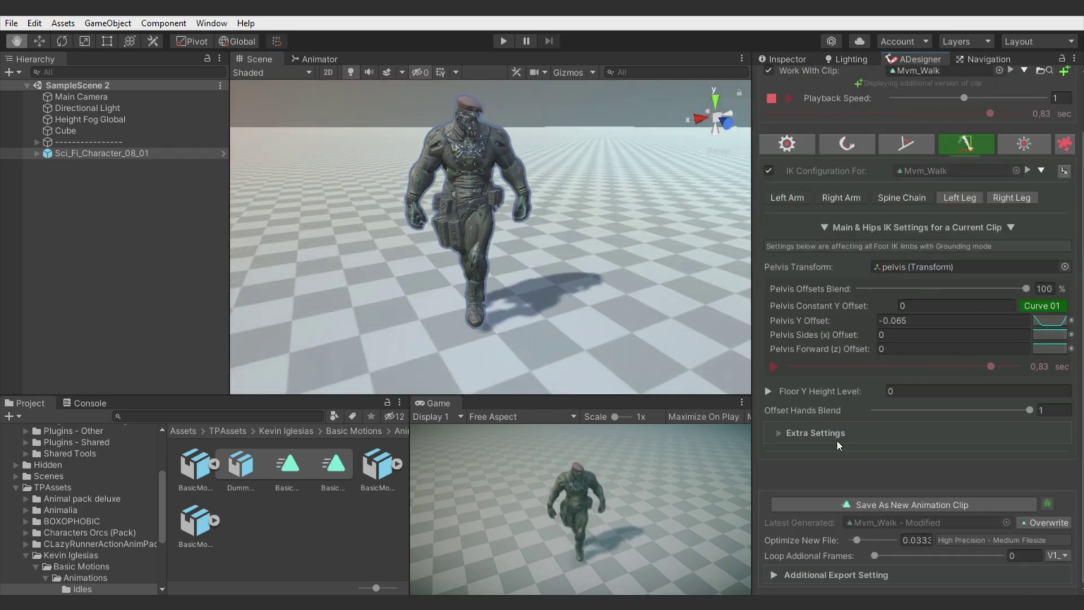
{"action": "left_click", "coordinate": [838, 436]}
{"action": "scroll", "coordinate": [855, 435], "scroll_direction": "down", "scroll_amount": 1}
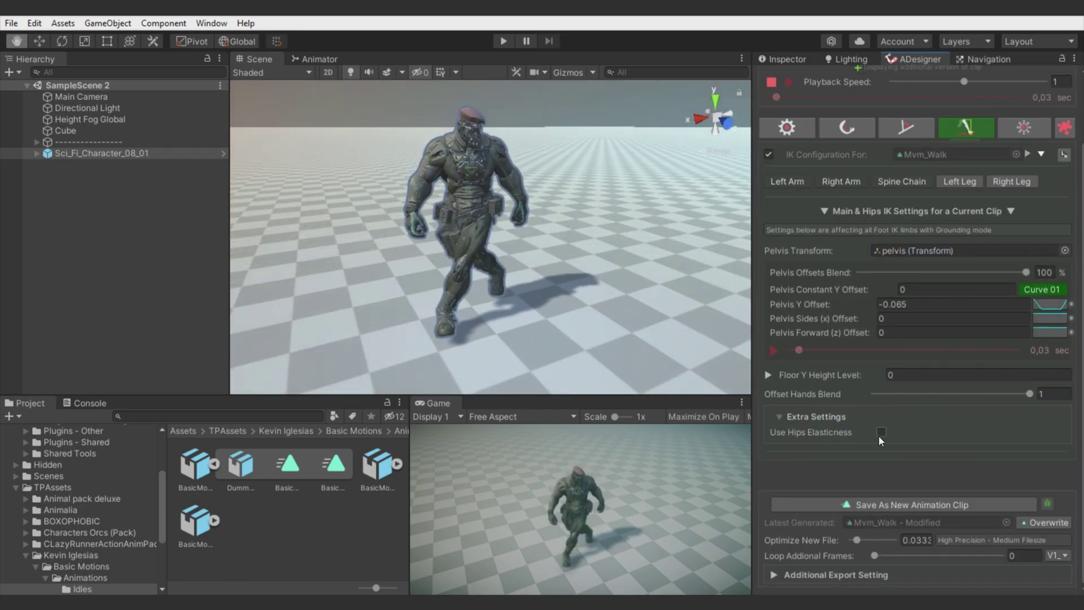
{"action": "left_click", "coordinate": [881, 432]}
{"action": "scroll", "coordinate": [888, 432], "scroll_direction": "down", "scroll_amount": 1}
{"action": "scroll", "coordinate": [939, 438], "scroll_direction": "down", "scroll_amount": 3}
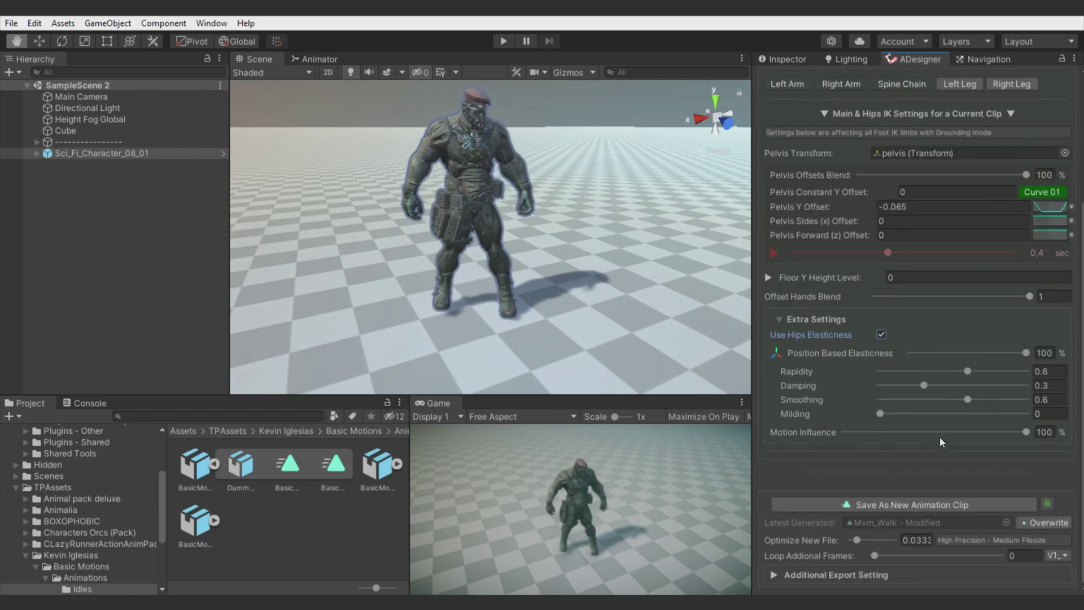
{"action": "mouse_move", "coordinate": [967, 371]}
{"action": "left_mouse_down"}
{"action": "mouse_move", "coordinate": [1008, 371]}
{"action": "mouse_move", "coordinate": [926, 399]}
{"action": "mouse_move", "coordinate": [970, 388]}
{"action": "left_mouse_up"}
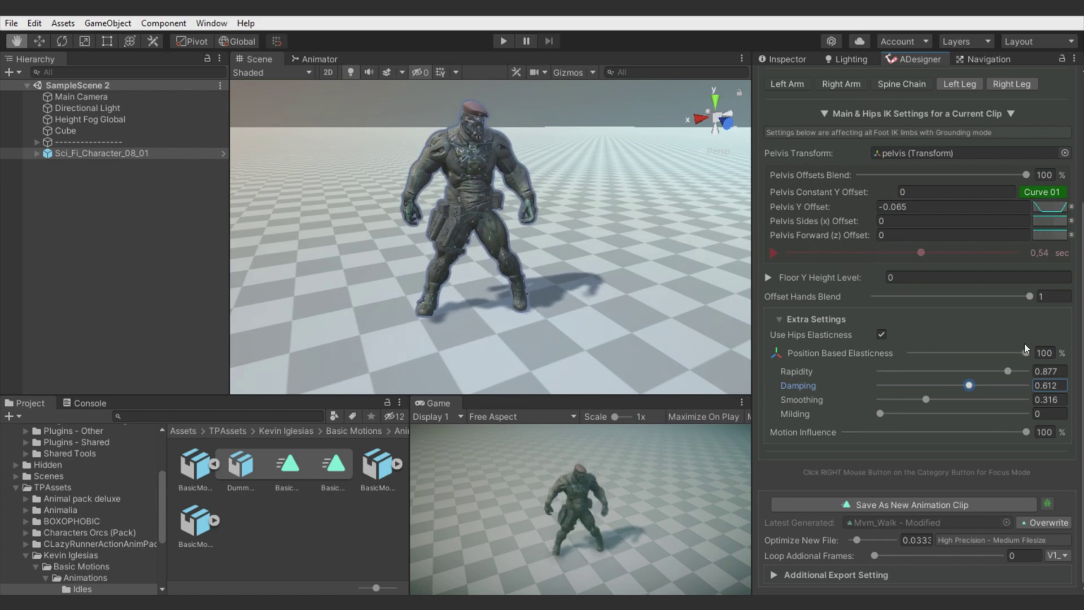
- Toggle hips elasticness off and on to compare, and set its Position Based Elasticness to 54% and Damping to 0.573
{"action": "left_click", "coordinate": [881, 335]}
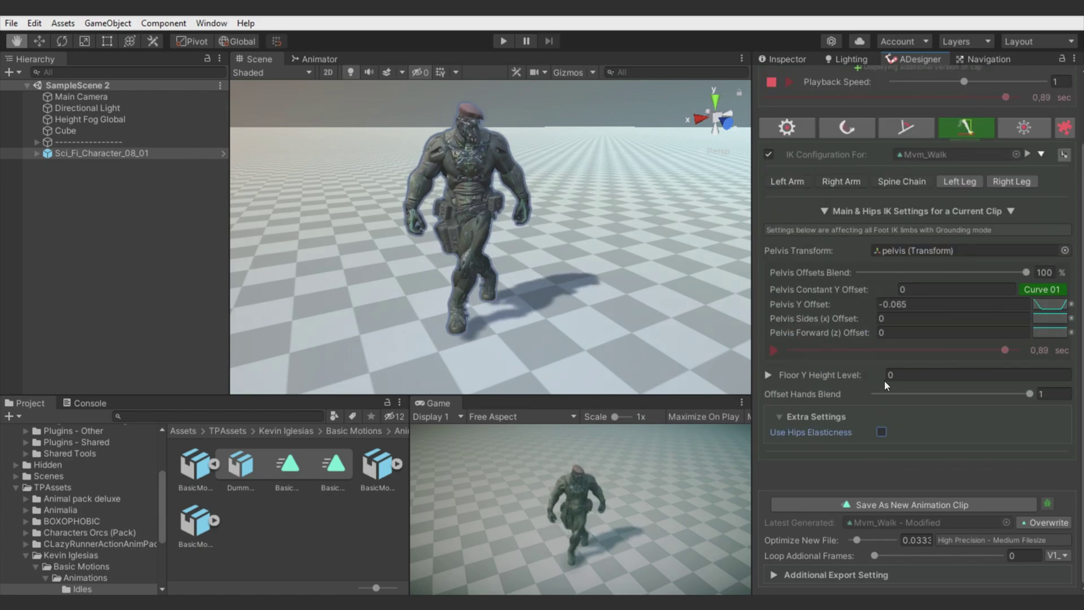
{"action": "left_click", "coordinate": [883, 435]}
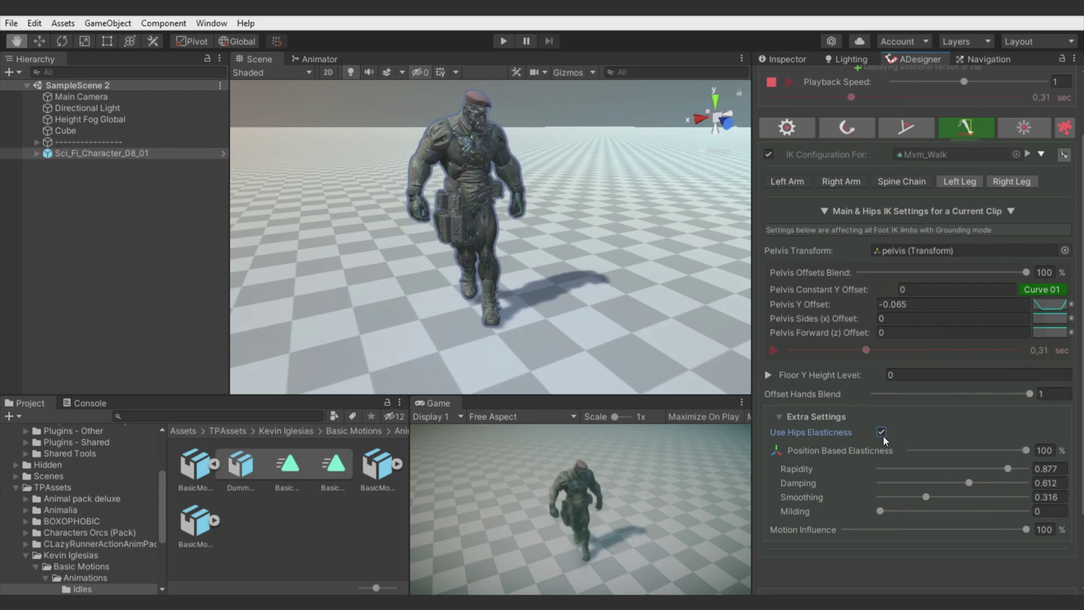
{"action": "left_click_drag", "start_coordinate": [1026, 450], "coordinate": [974, 450]}
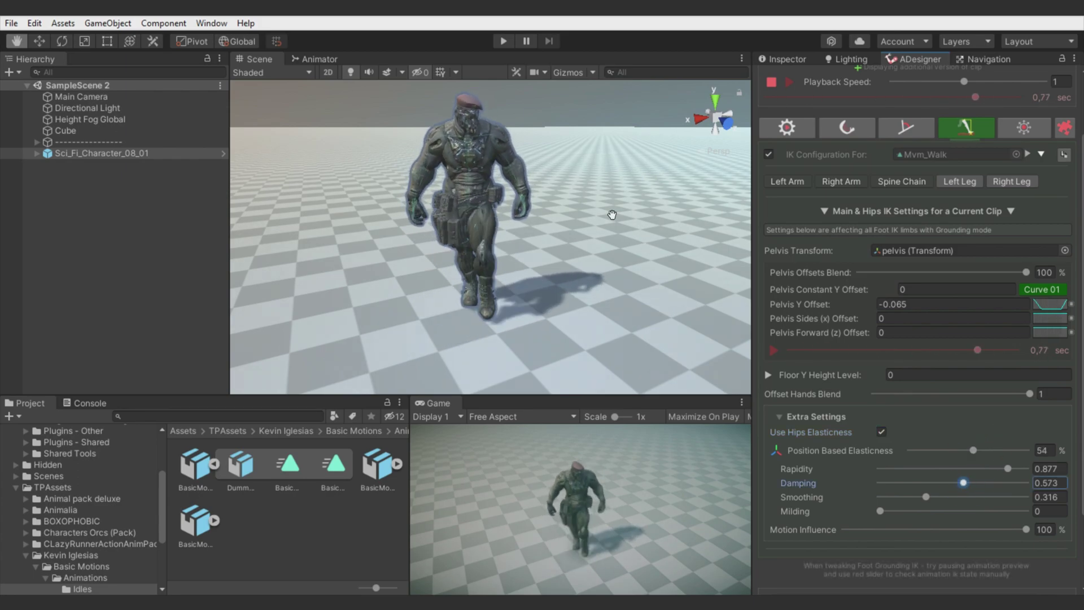
{"action": "right_click_drag", "start_coordinate": [584, 222], "coordinate": [493, 216]}
{"action": "key", "text": "s"}
{"action": "key", "text": "d"}
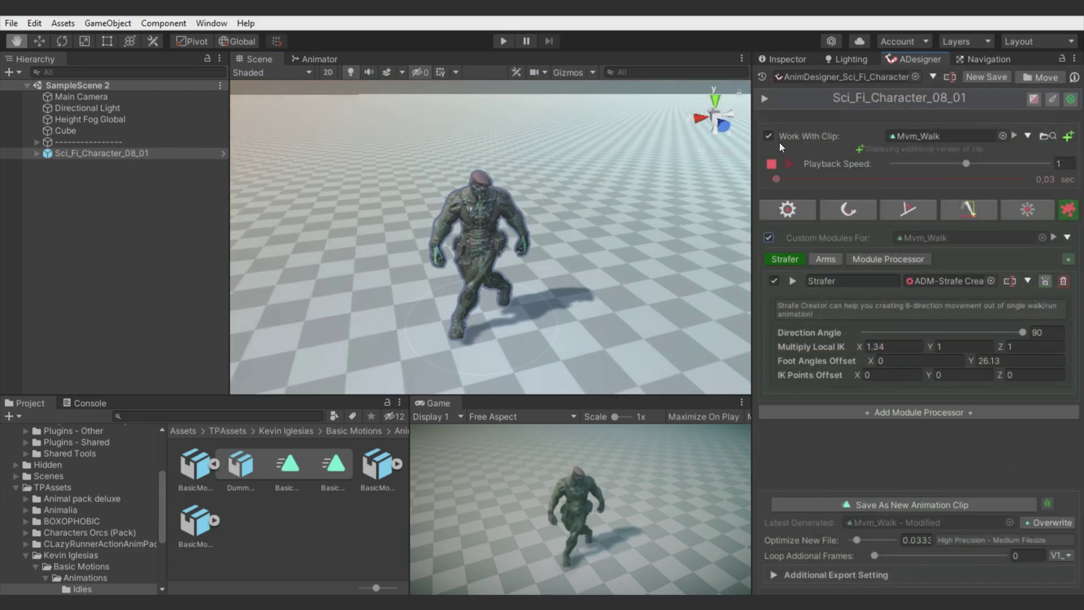
- Compare the original walk with the modified strafe by temporarily disabling all effects on the clip during playback
{"action": "left_click", "coordinate": [772, 140]}
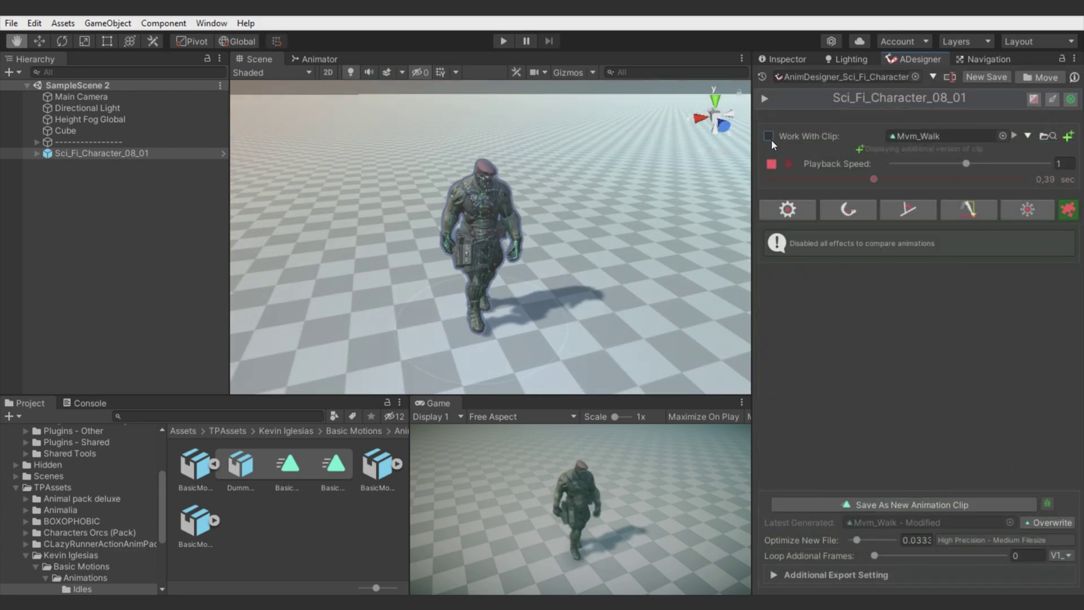
{"action": "left_click", "coordinate": [772, 140]}
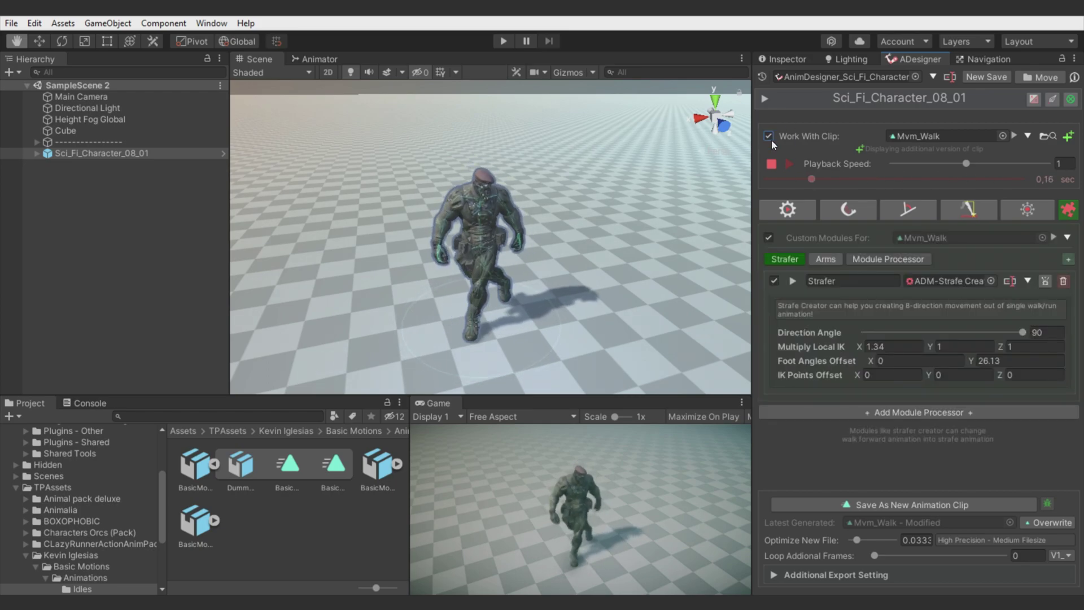
{"action": "right_click_drag", "start_coordinate": [564, 221], "coordinate": [503, 217]}
{"action": "key", "text": "w"}
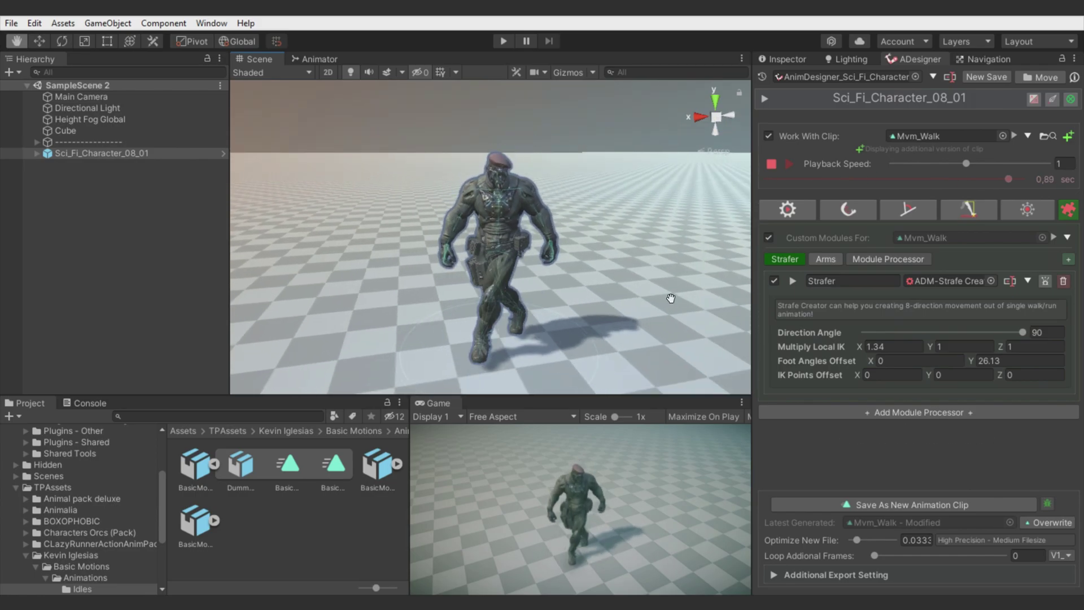